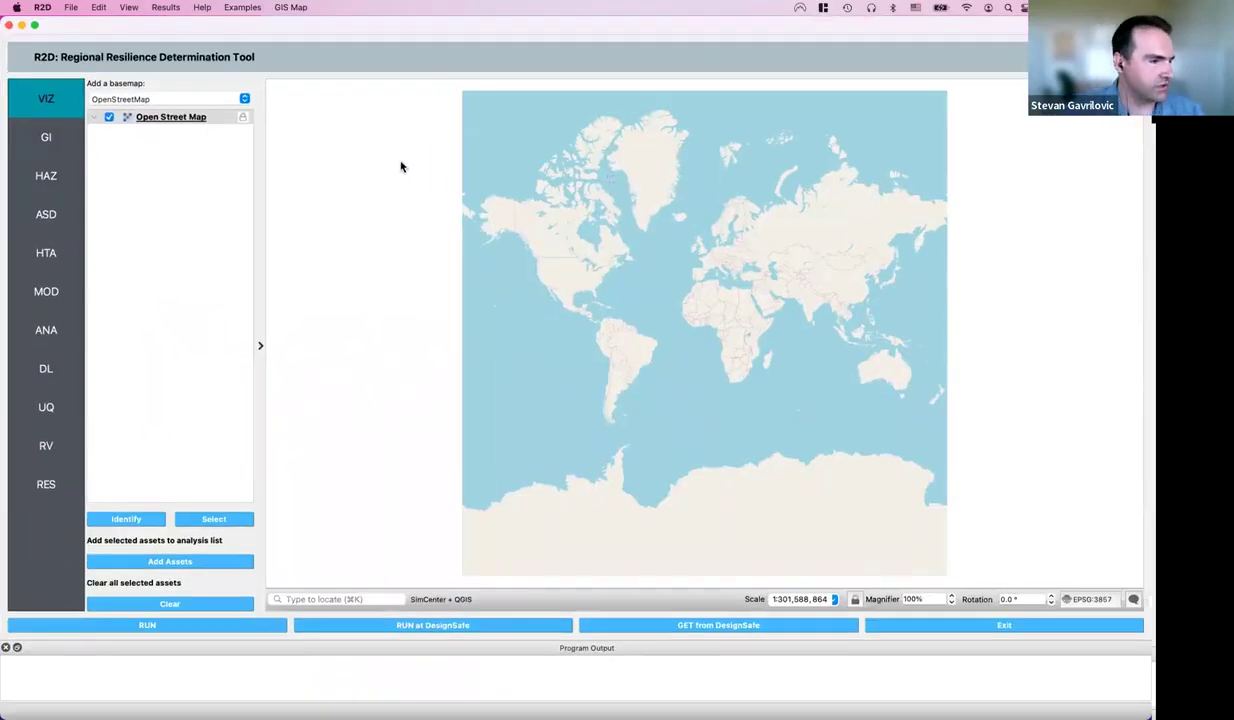
Review the complete list of available examples in the example manager, enlarging its window to show all entries, and close it
click(244, 8)
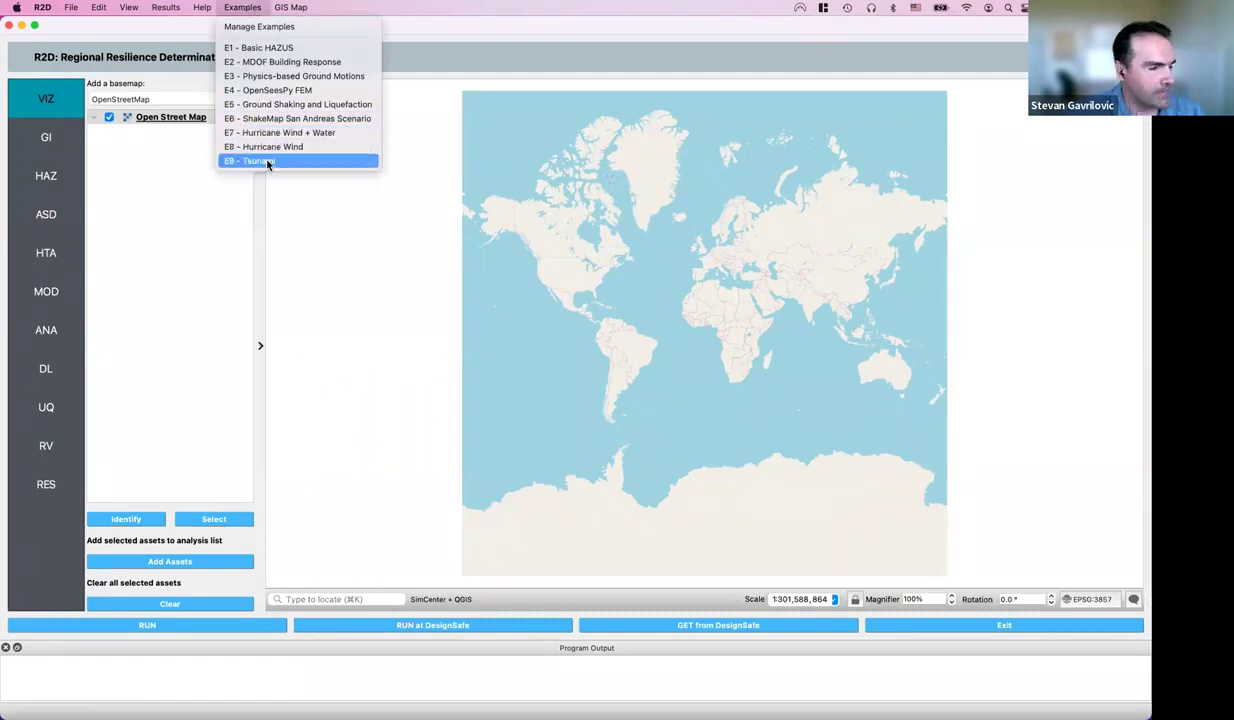
click(243, 29)
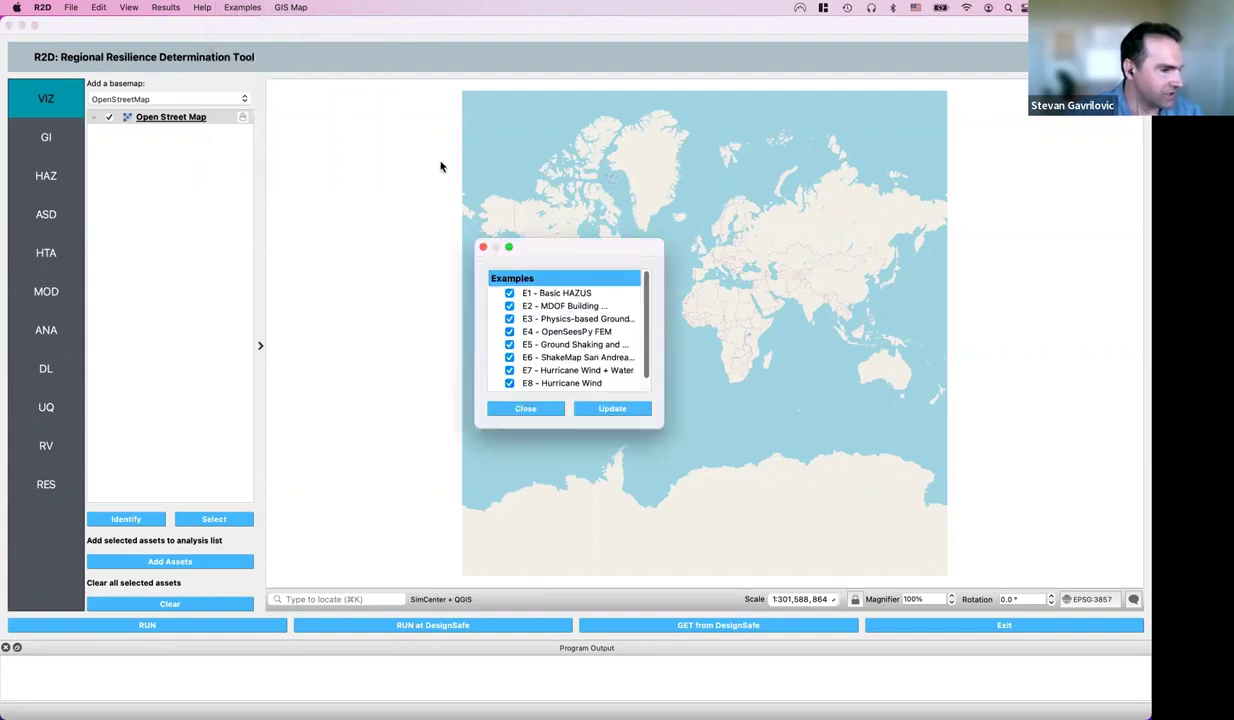
drag(658, 430, 754, 531)
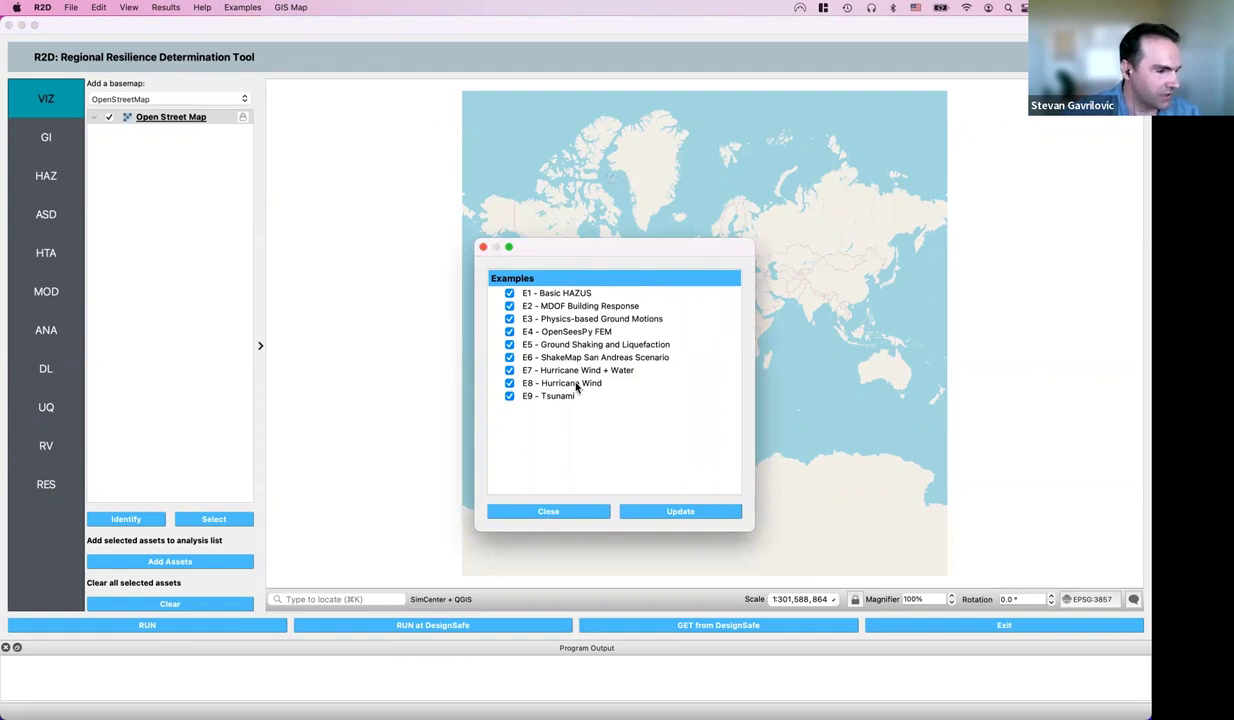
click(483, 247)
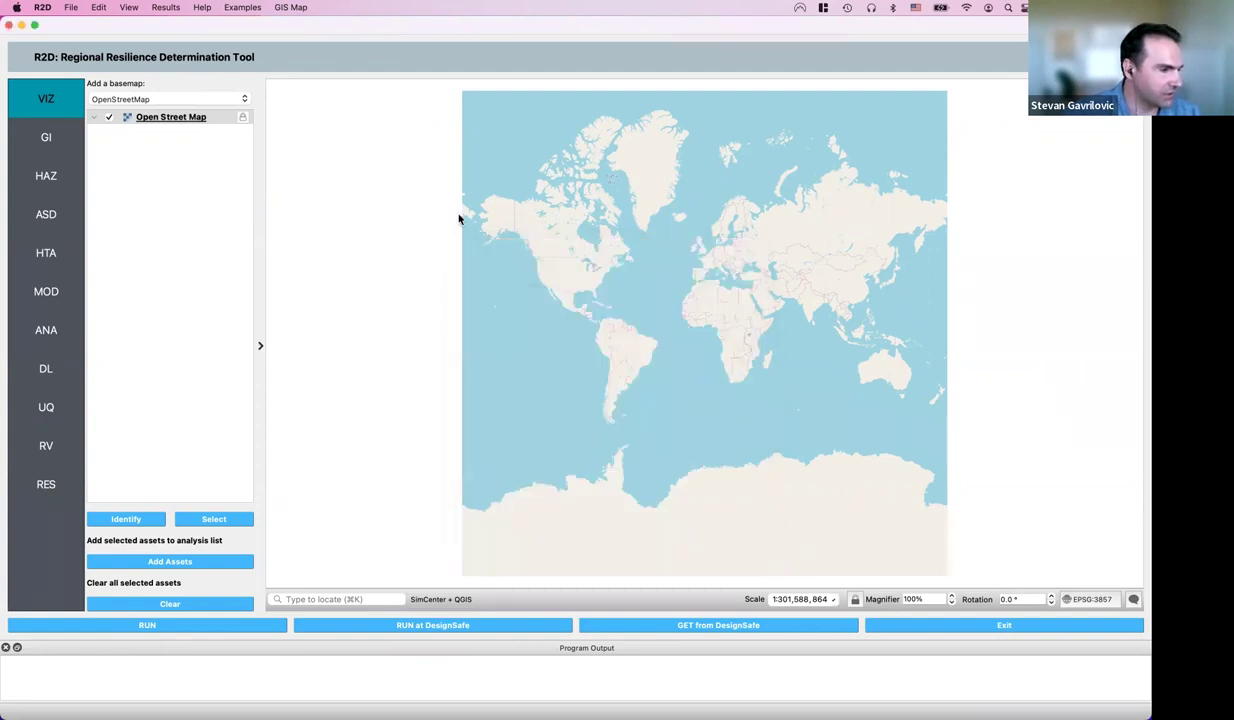
Load the E9 - Tsunami example into the project
click(245, 9)
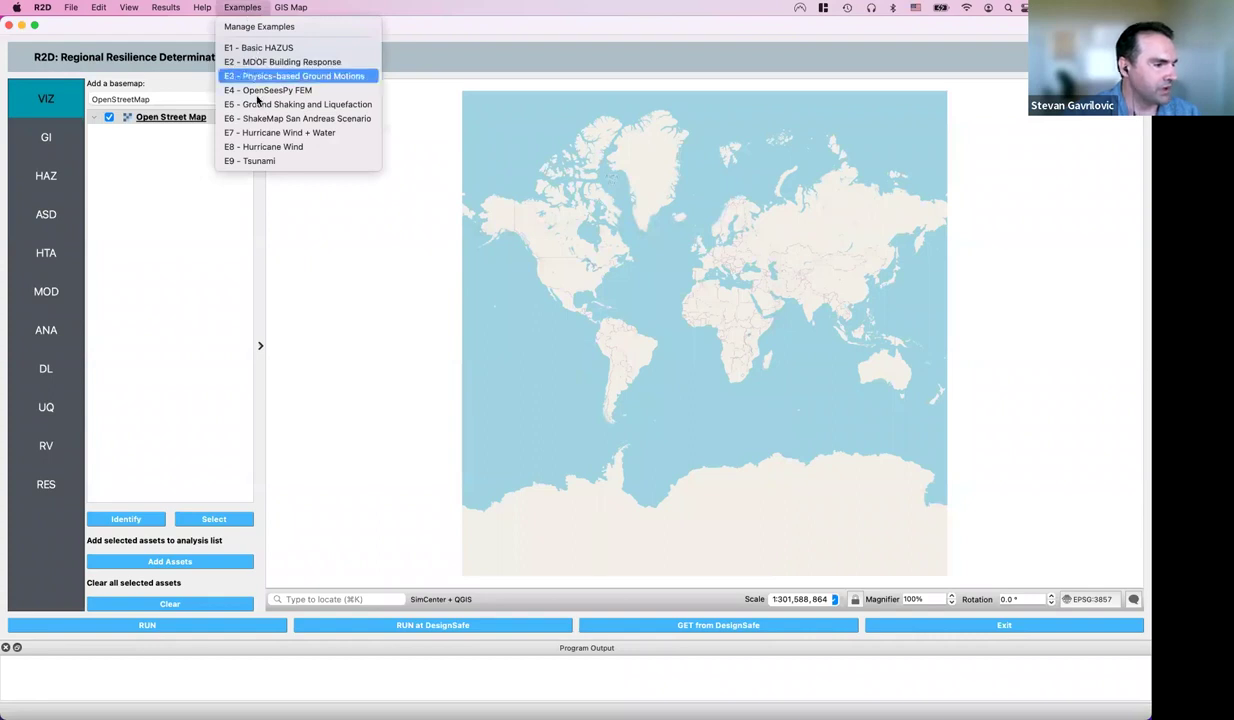
click(291, 162)
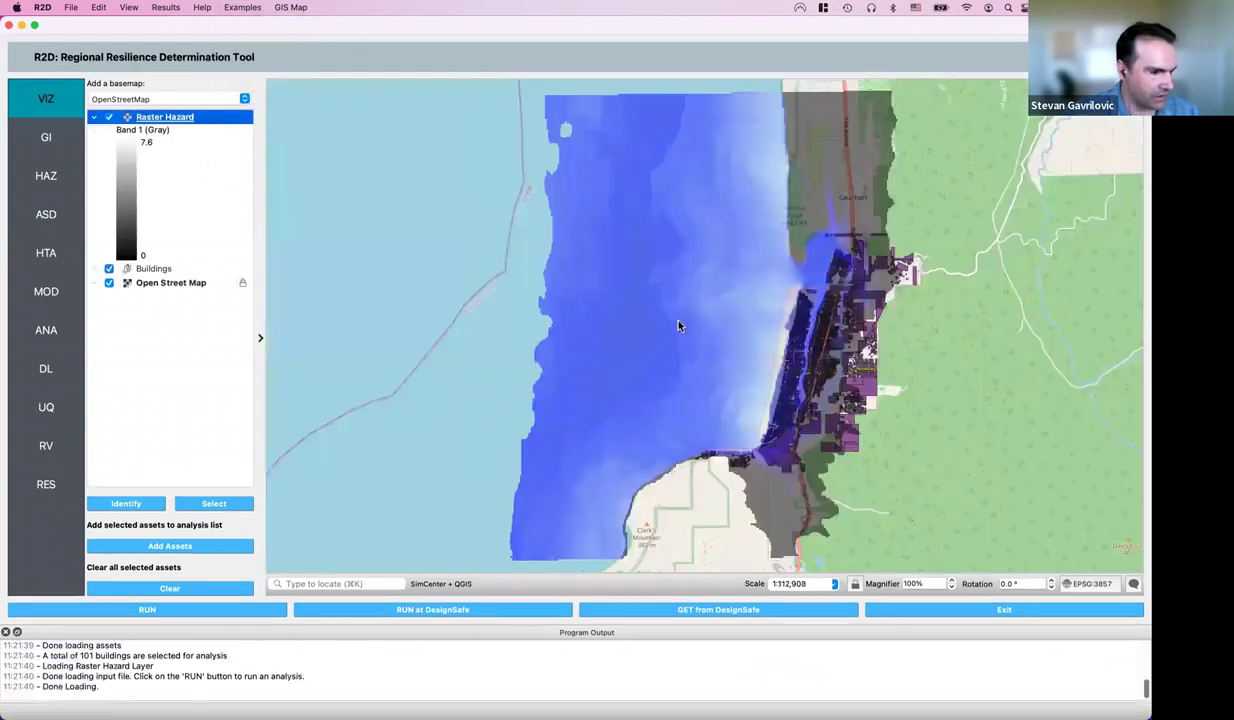
scroll(816, 375, down, 1)
scroll(816, 375, up, 2)
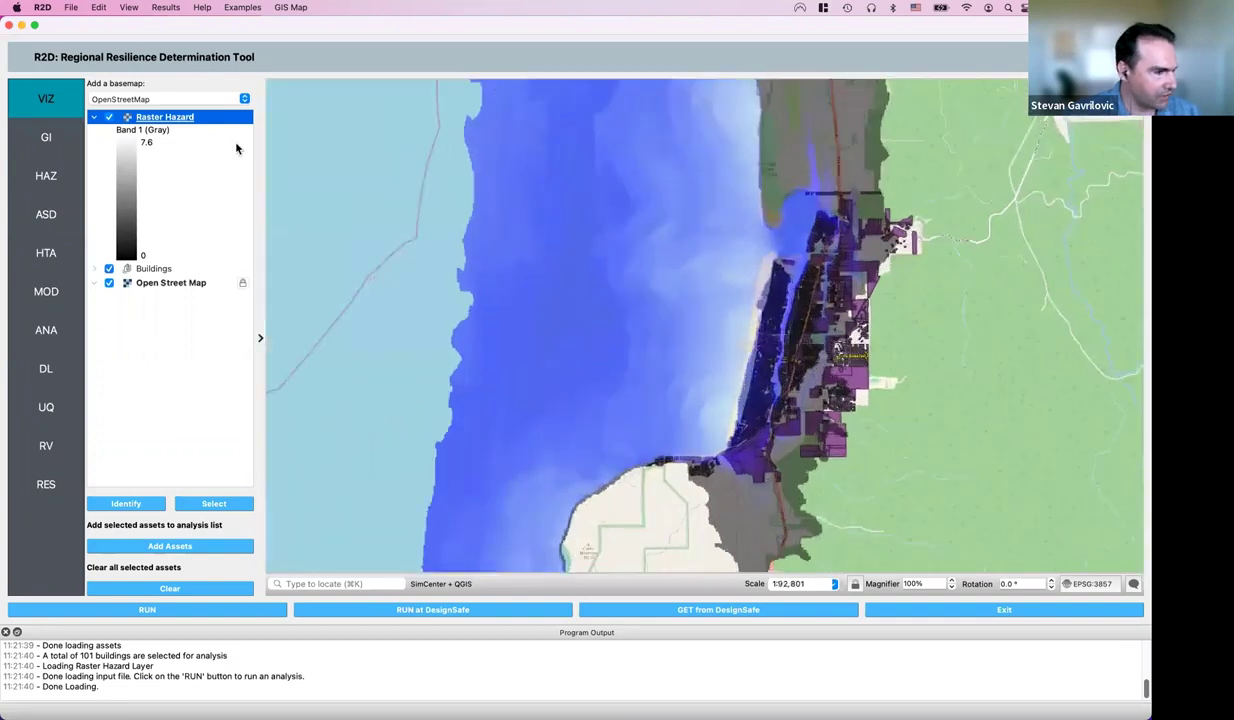
Move the Raster Hazard layer below the Buildings group in the layer order
mouse_move(186, 120)
mouse_down()
mouse_move(196, 292)
mouse_move(197, 279)
mouse_up()
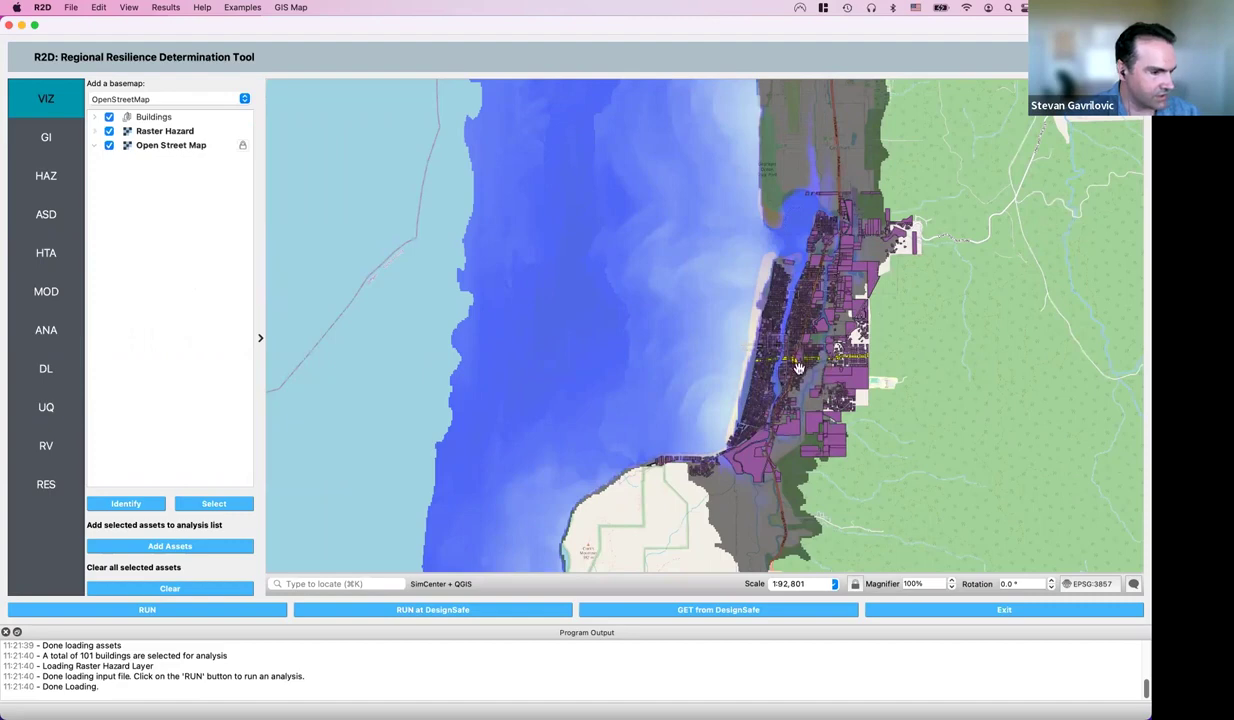
scroll(775, 352, up, 5)
scroll(806, 350, up, 3)
scroll(806, 350, down, 5)
scroll(806, 350, up, 3)
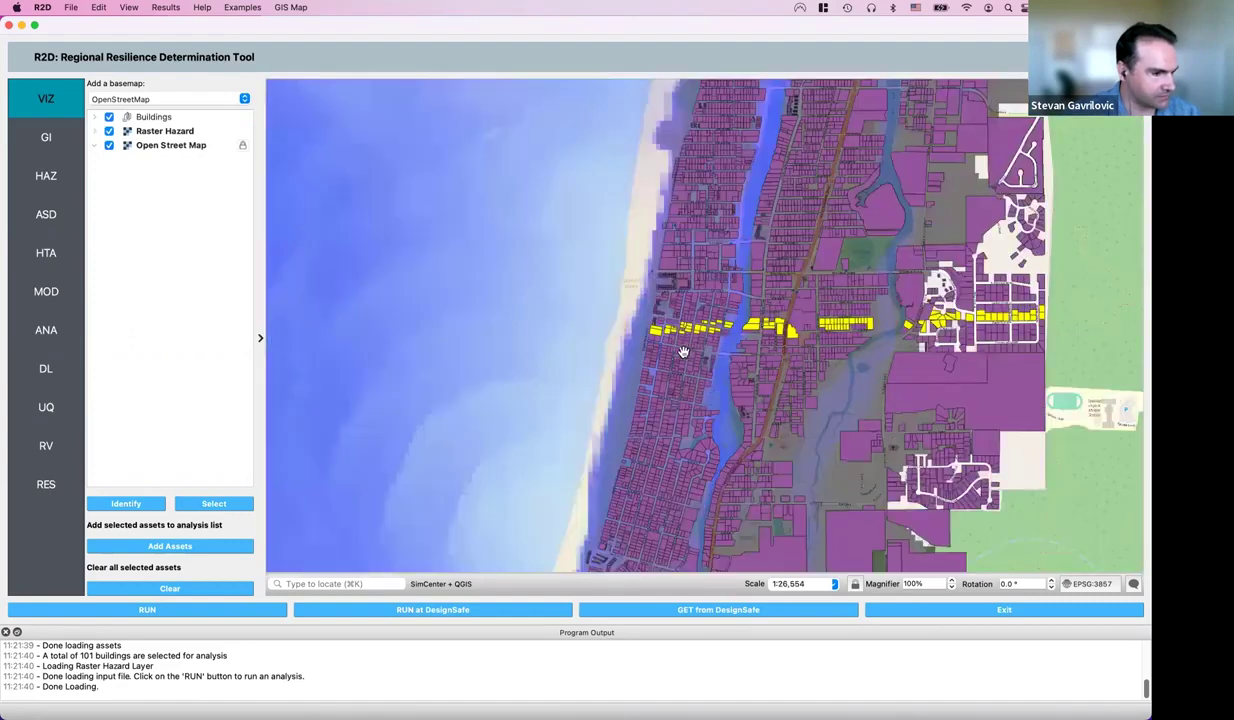
Expand the Buildings group and apply the gradient gray fill symbol to the Seaside_Buildings.gpkg layer
click(94, 117)
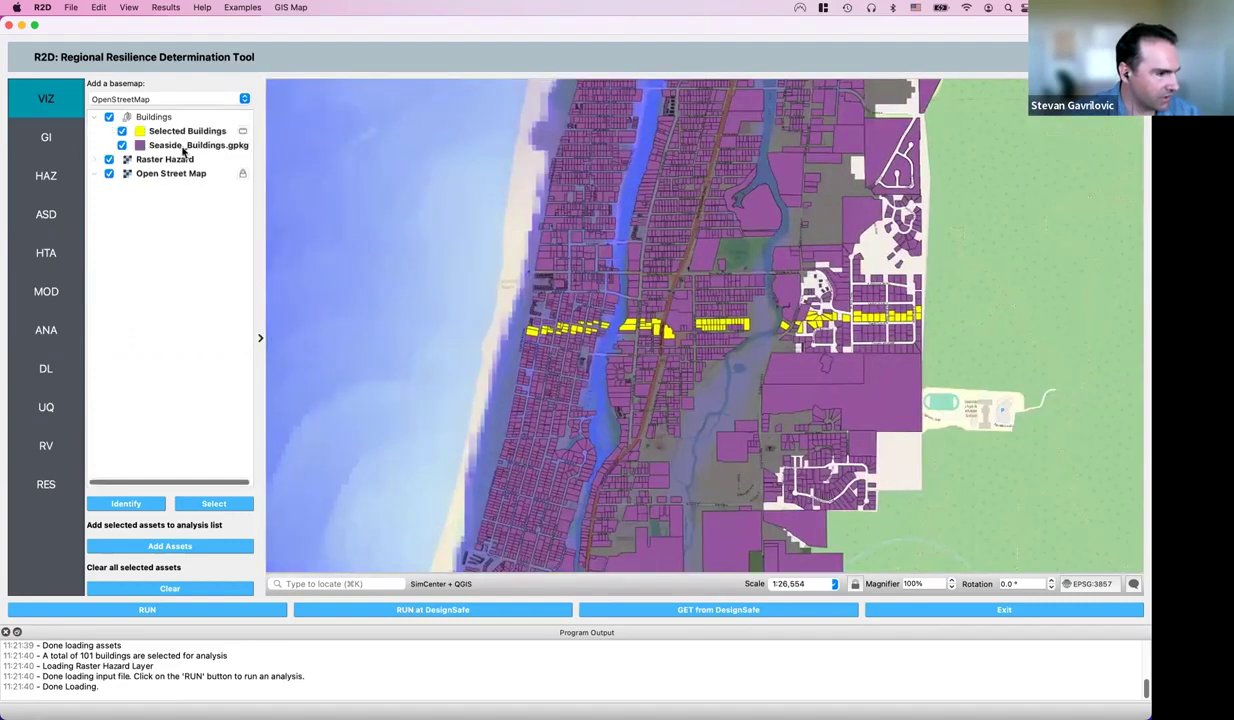
click(183, 149)
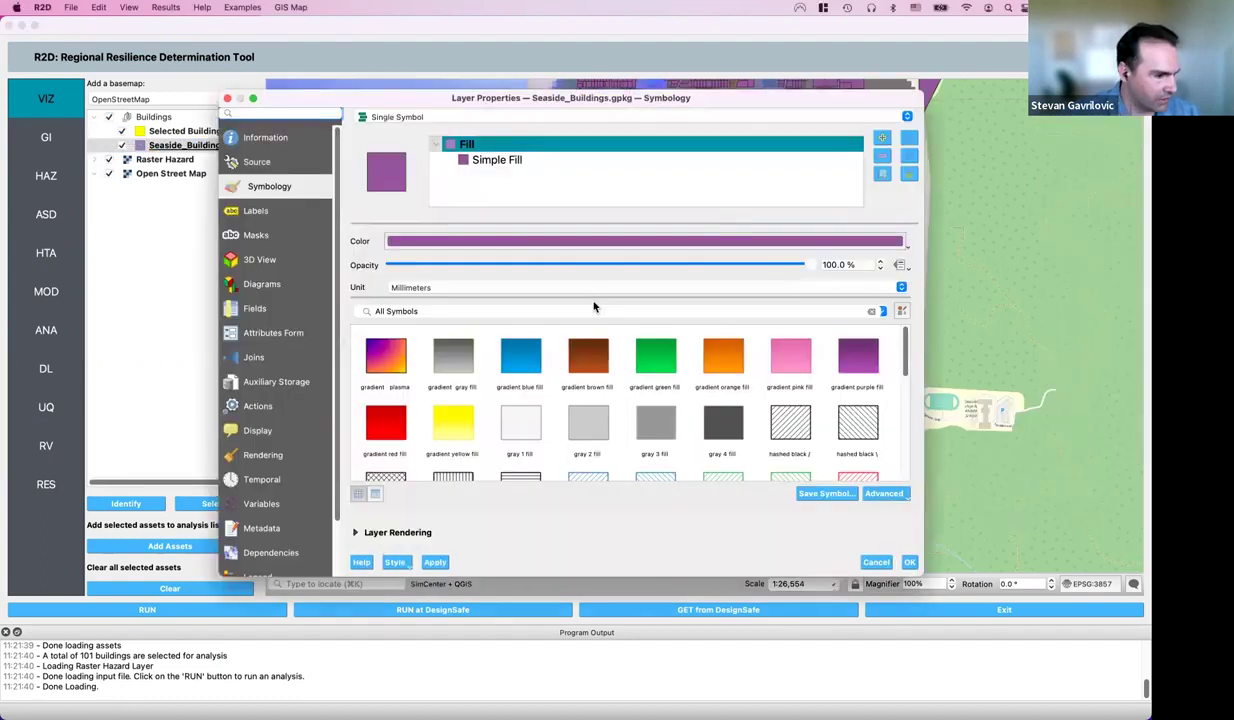
click(447, 352)
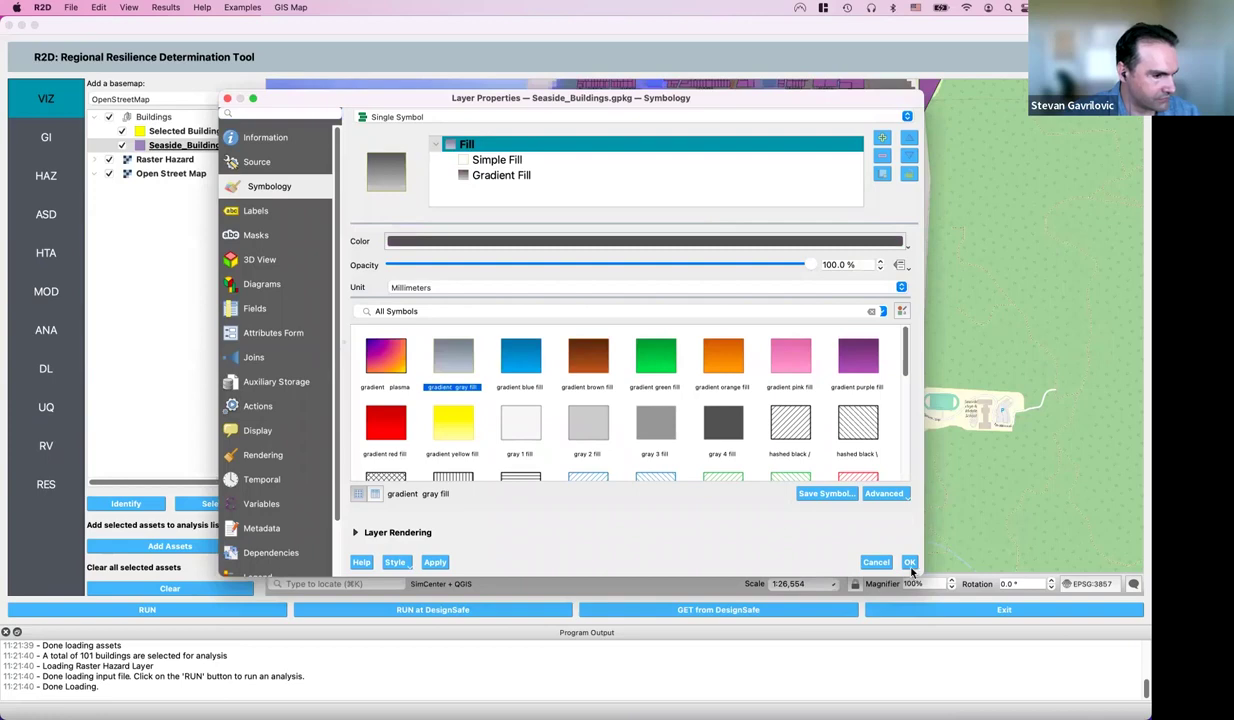
click(909, 562)
Examine the selected buildings and the tsunami hazard raster on the map, both close up and across the whole town
scroll(698, 303, down, 2)
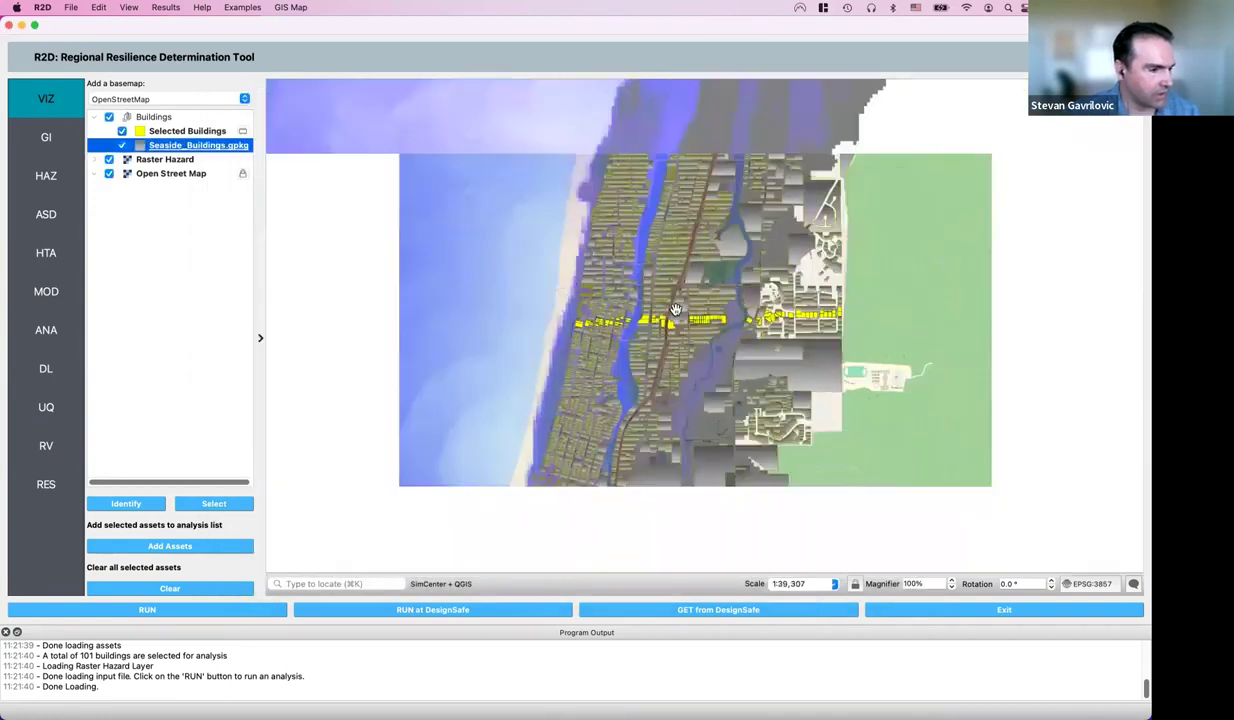
scroll(676, 309, down, 2)
scroll(680, 315, up, 5)
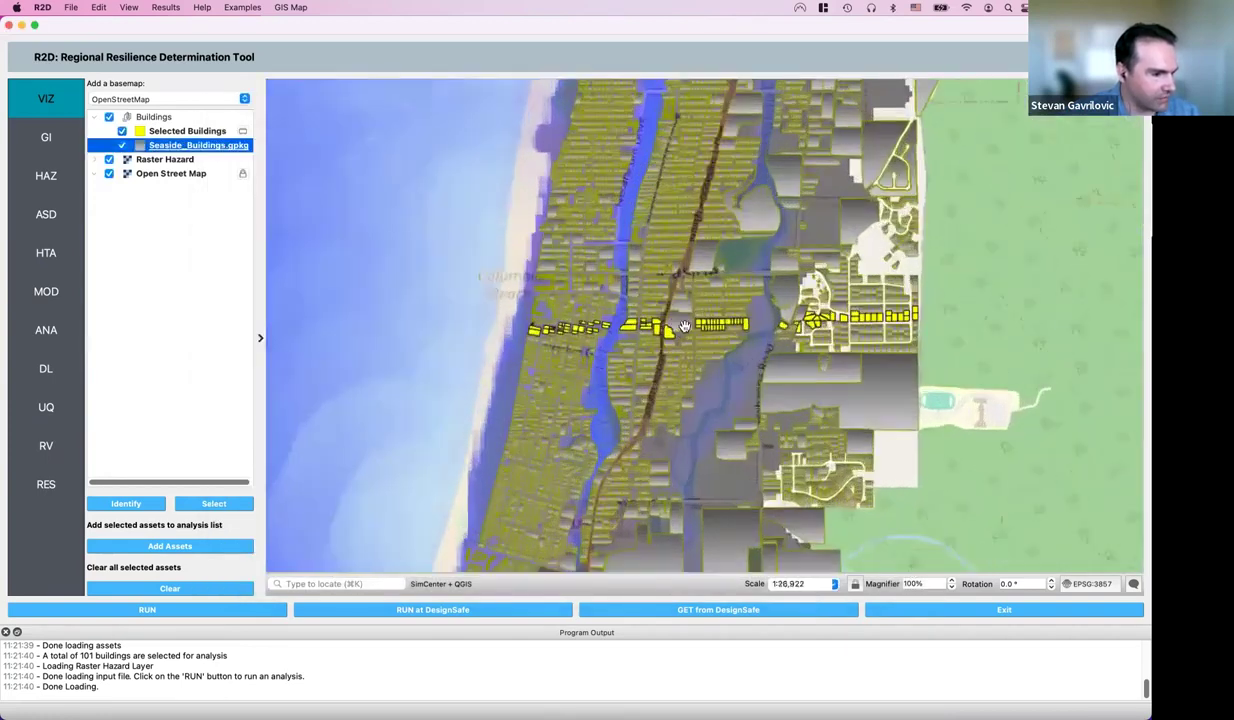
scroll(684, 326, up, 5)
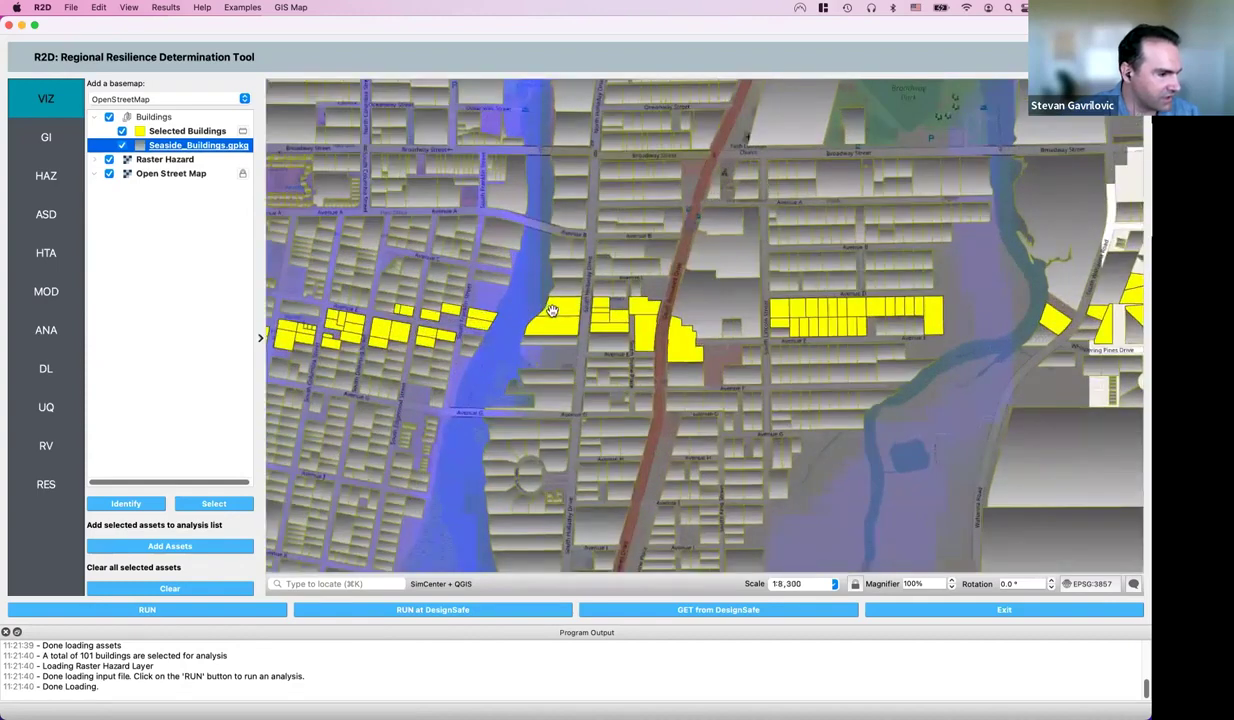
drag(552, 310, 510, 300)
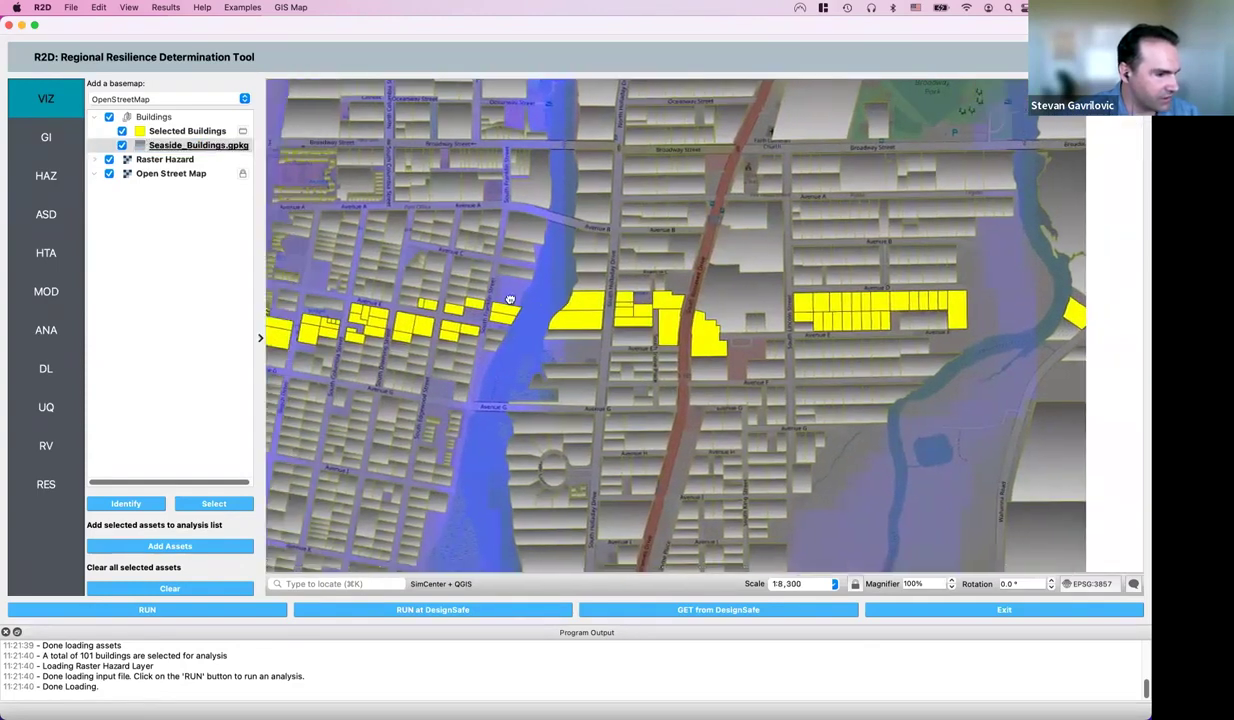
scroll(524, 284, down, 2)
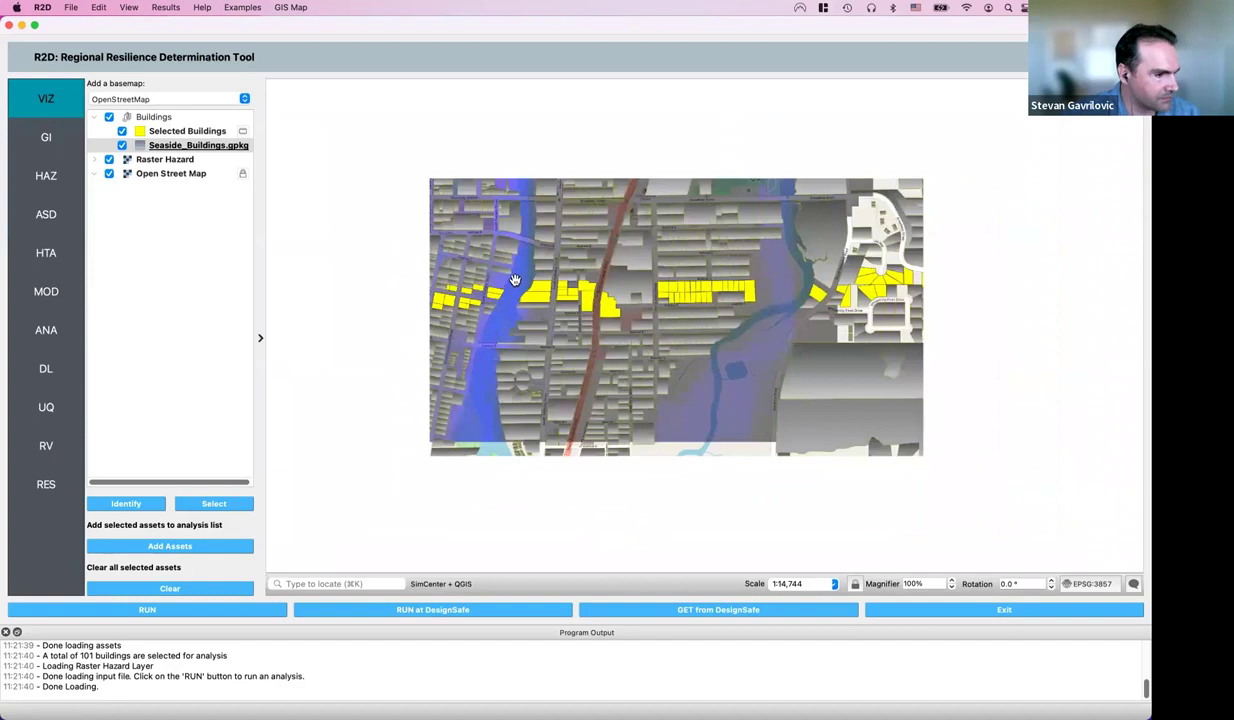
scroll(524, 284, down, 1)
scroll(534, 296, down, 1)
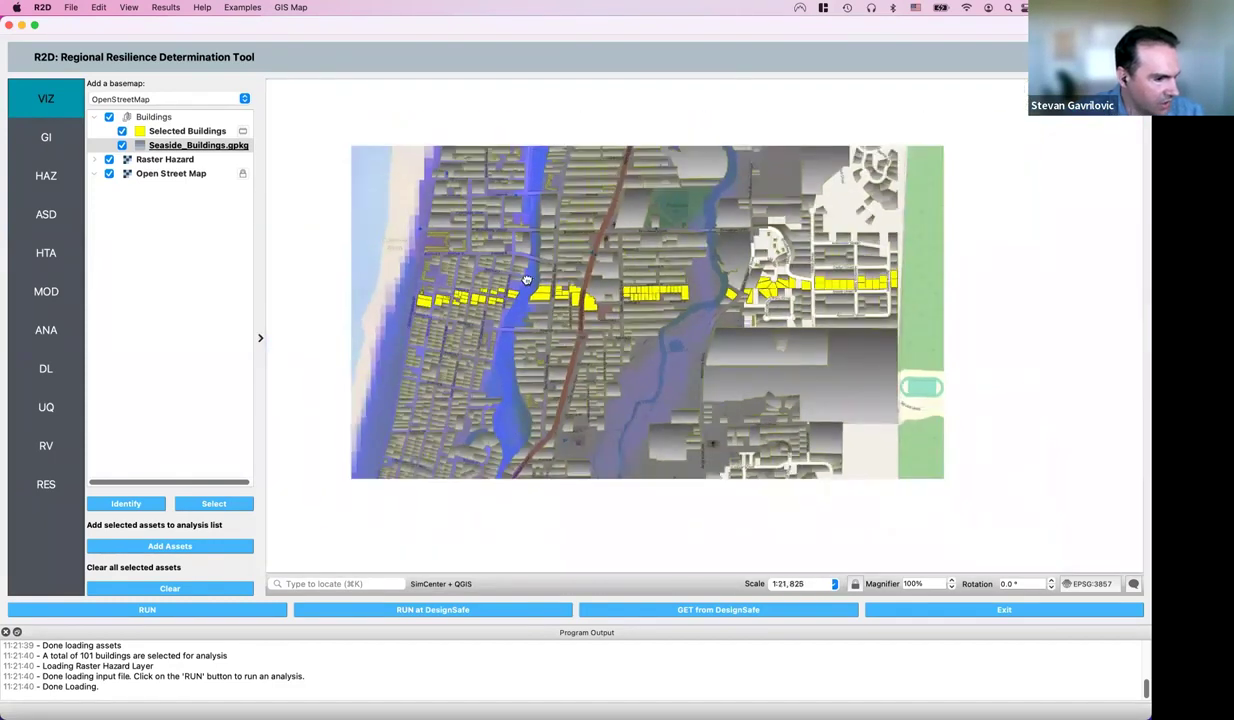
scroll(534, 296, down, 1)
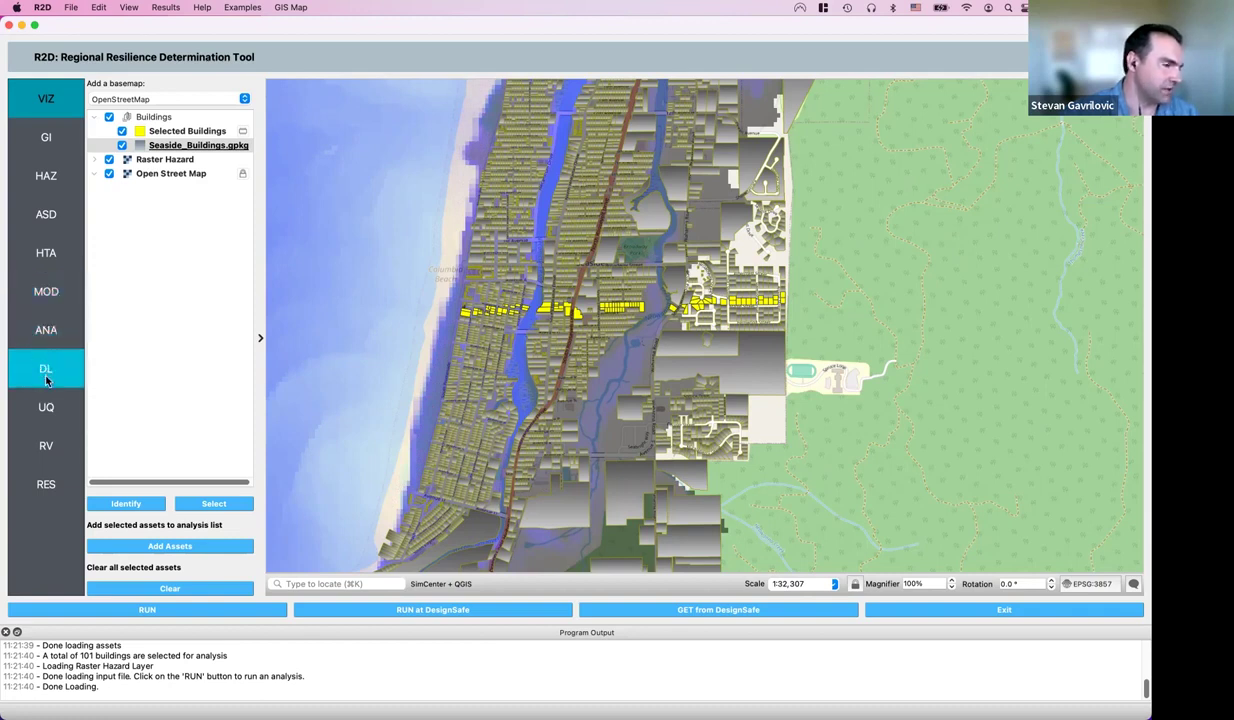
Review the general analysis information and the tsunami hazard's raster file, event type, coordinate system and unit settings
click(40, 146)
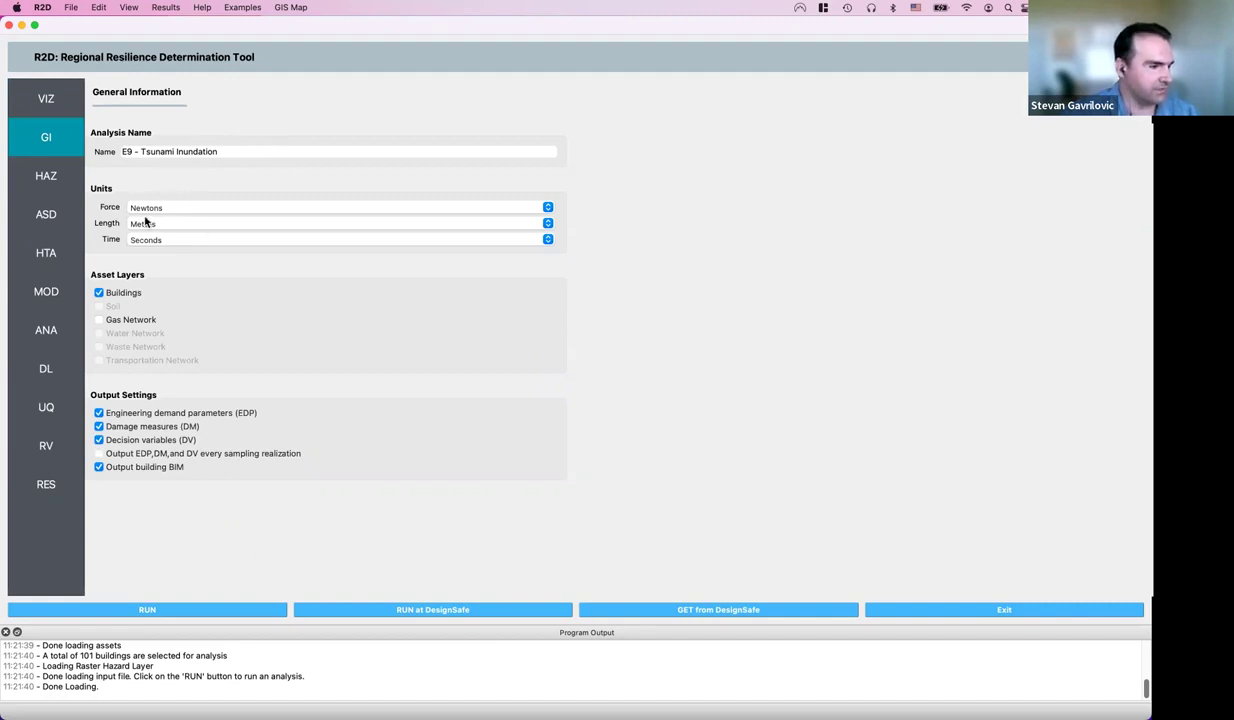
click(45, 192)
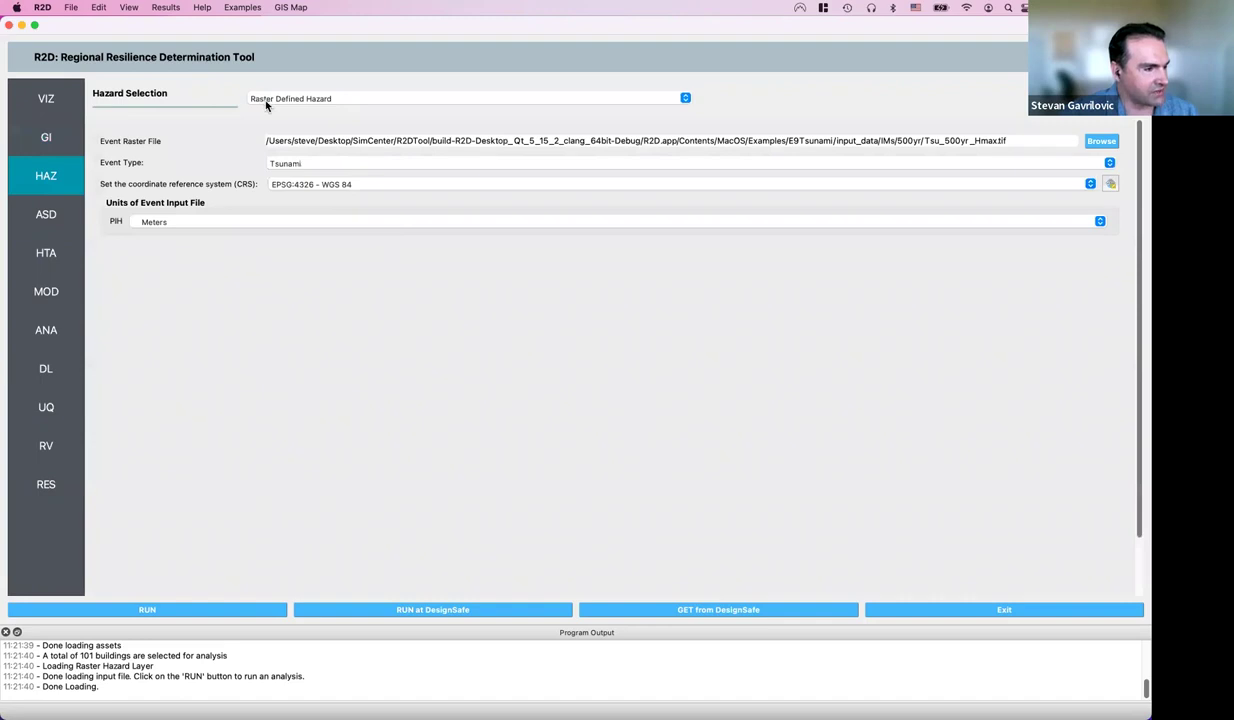
drag(1012, 142, 927, 145)
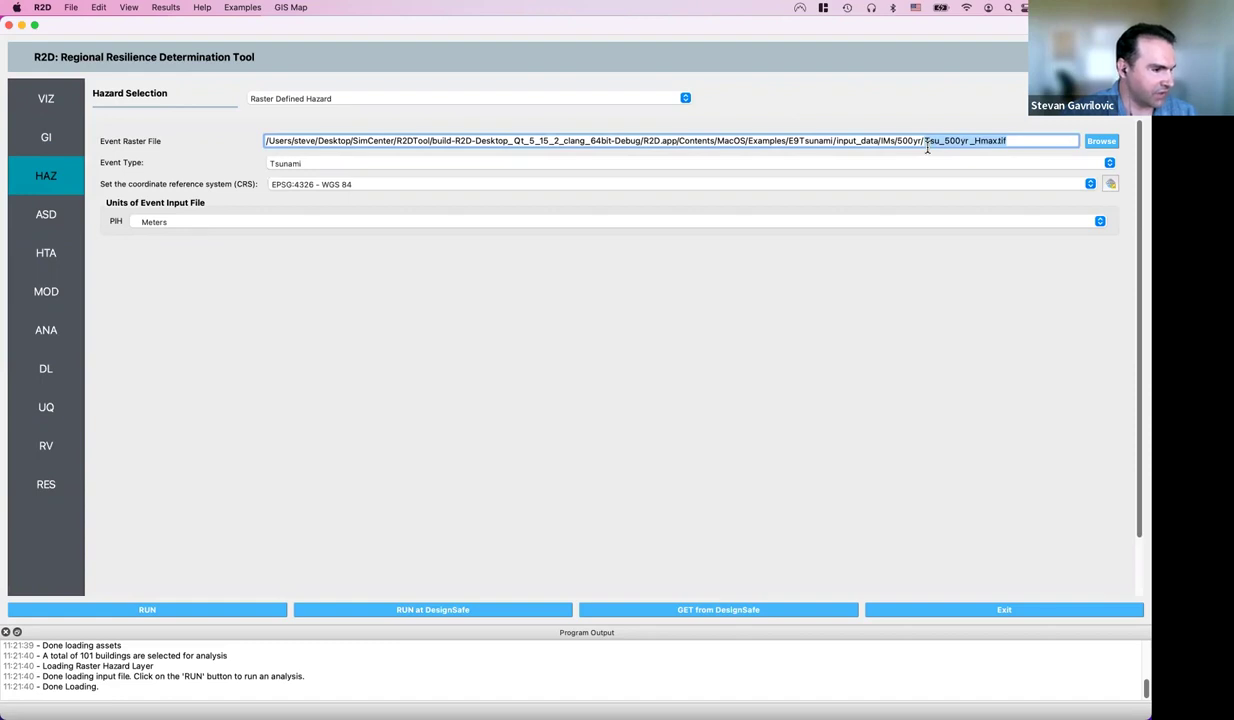
click(903, 336)
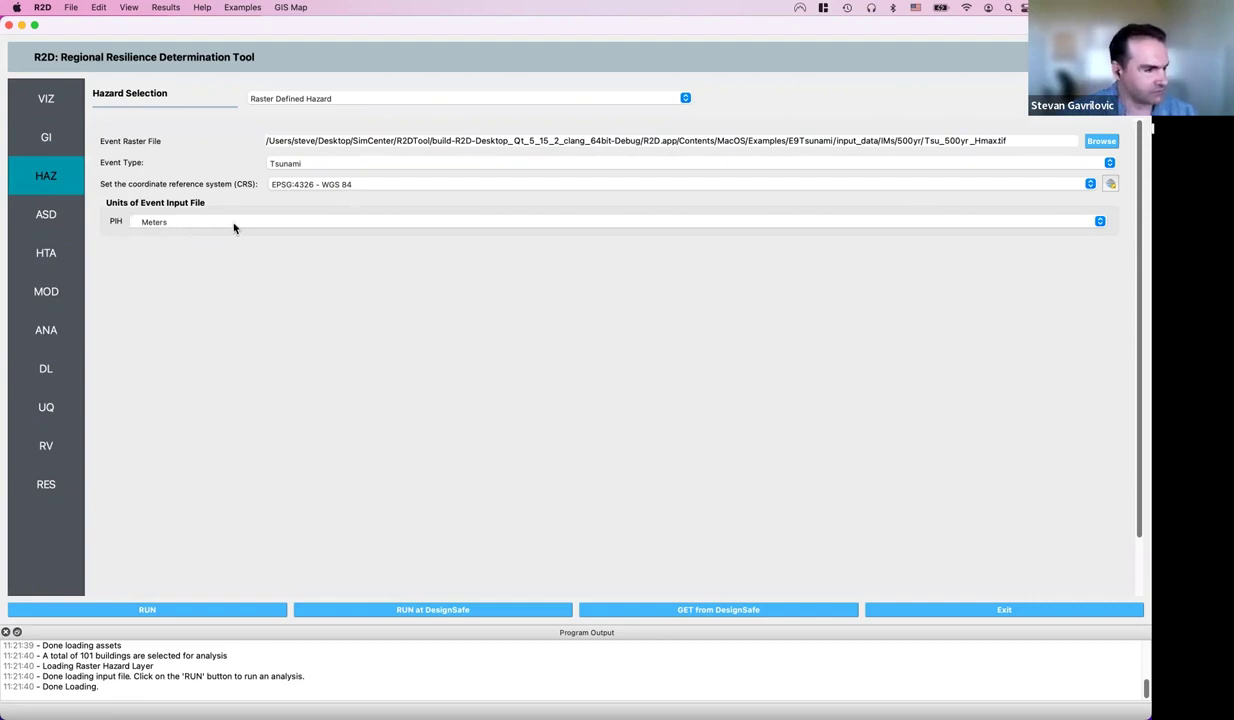
Examine the building inventory's source file and all its attribute columns, and view the hazard-to-asset mapping settings
click(60, 215)
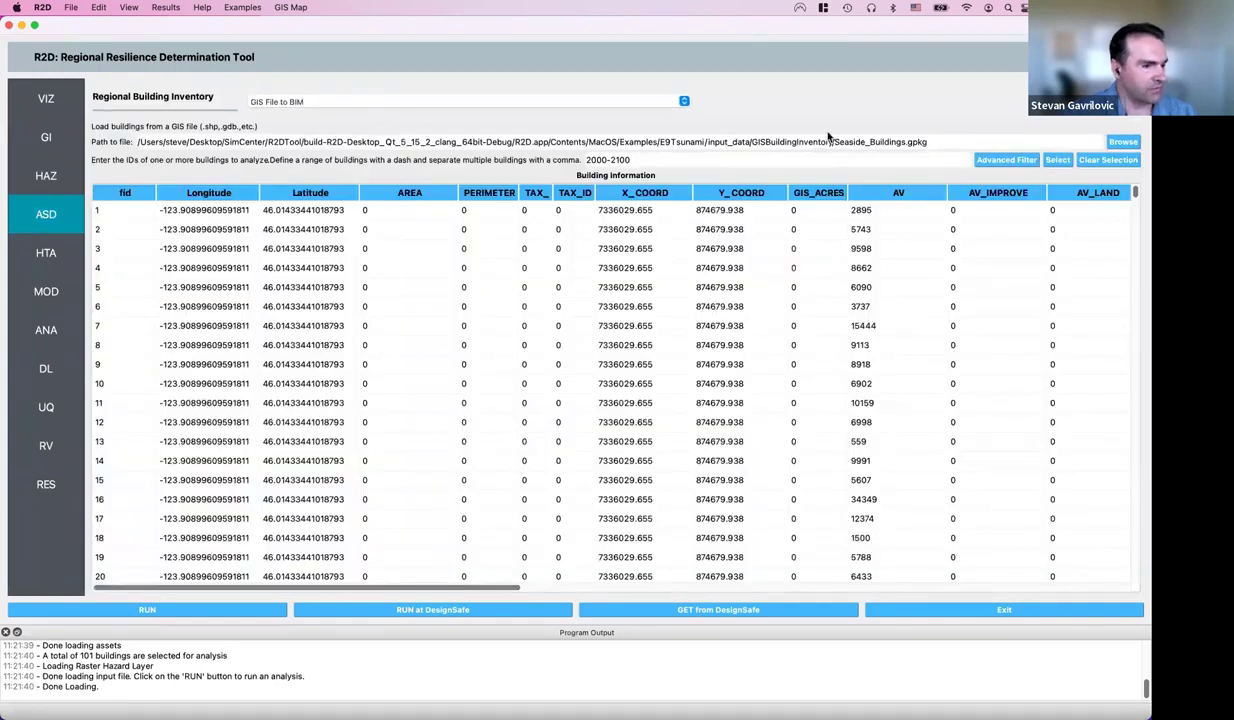
drag(936, 141, 834, 145)
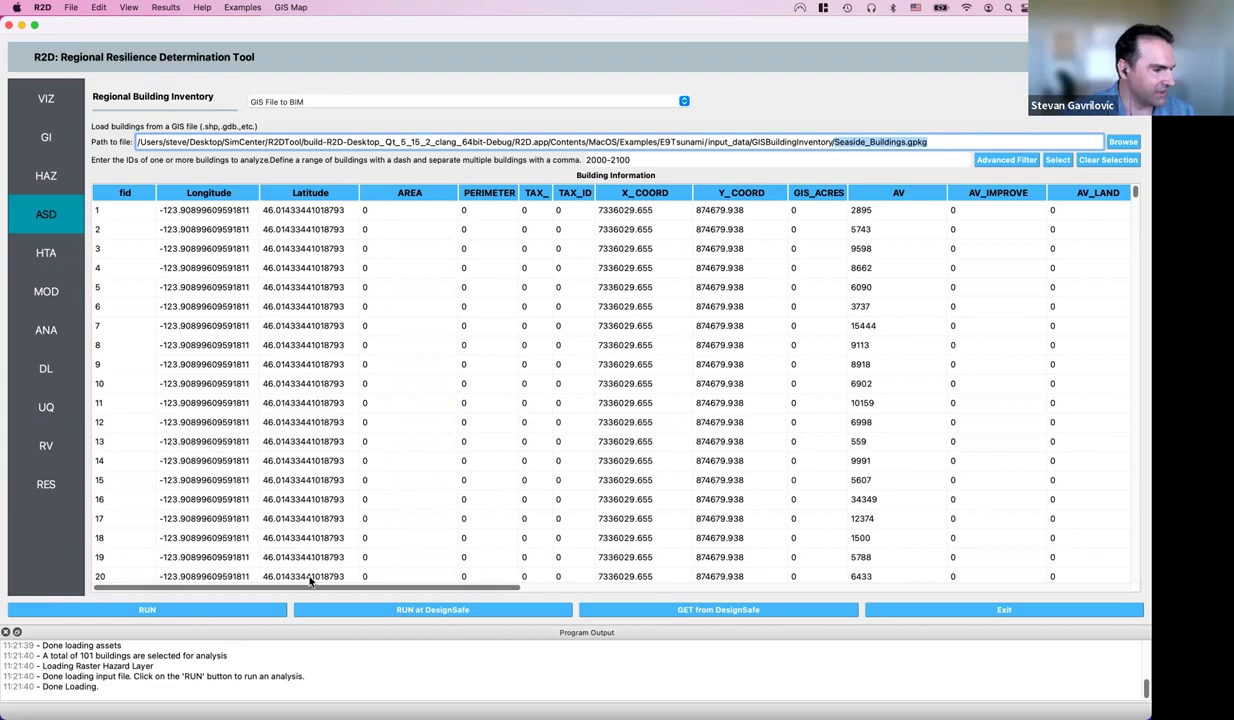
mouse_move(308, 587)
mouse_down()
mouse_move(322, 588)
mouse_move(308, 588)
mouse_up()
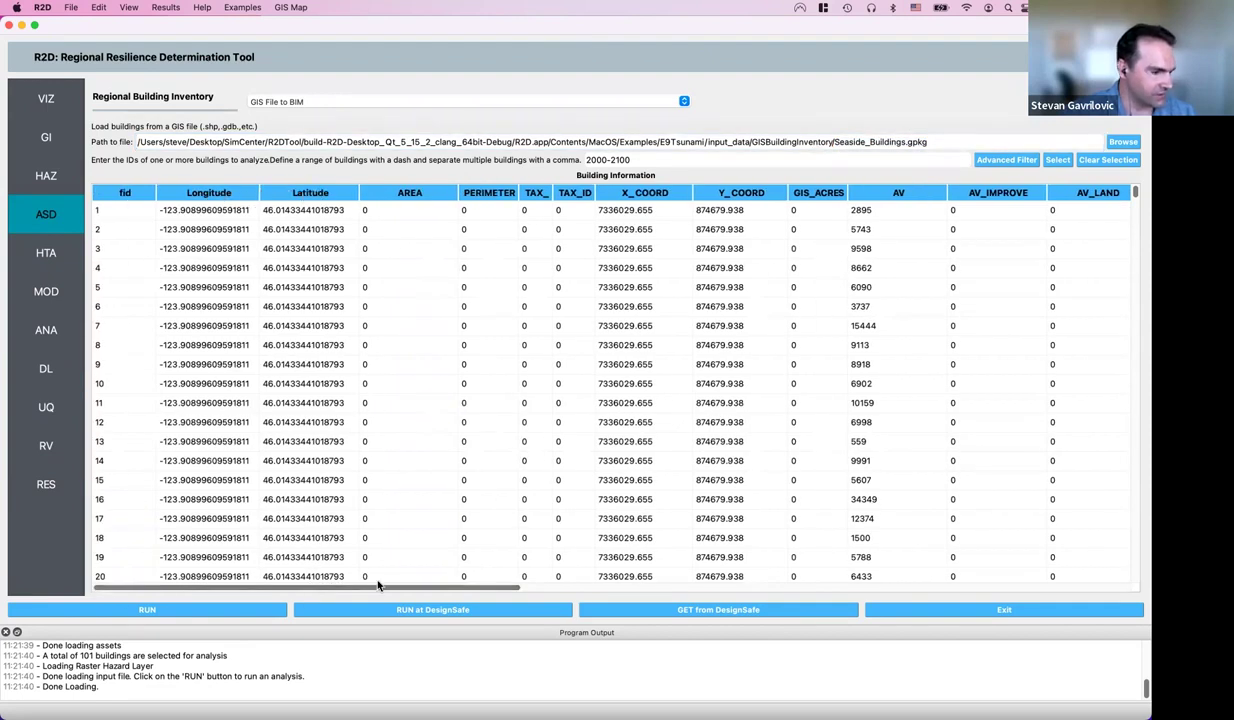
drag(377, 587, 428, 587)
scroll(428, 587, right, 10)
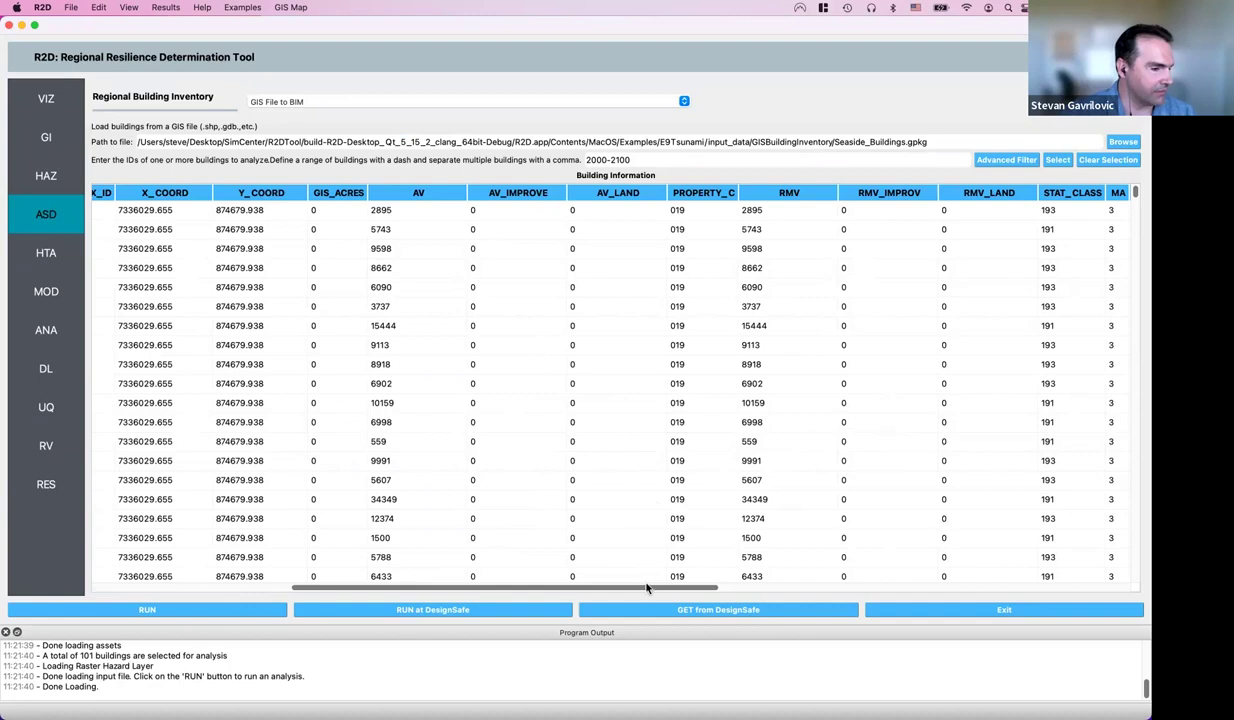
scroll(700, 576, right, 5)
scroll(781, 581, right, 15)
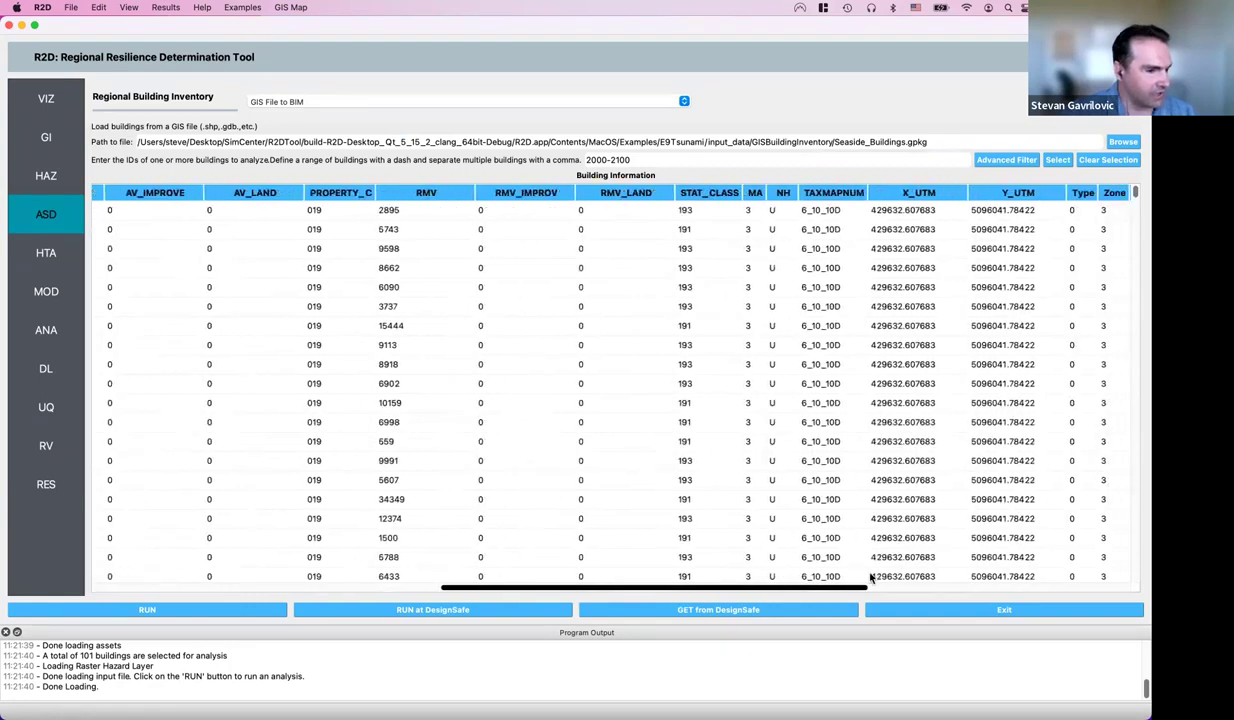
scroll(962, 582, right, 4)
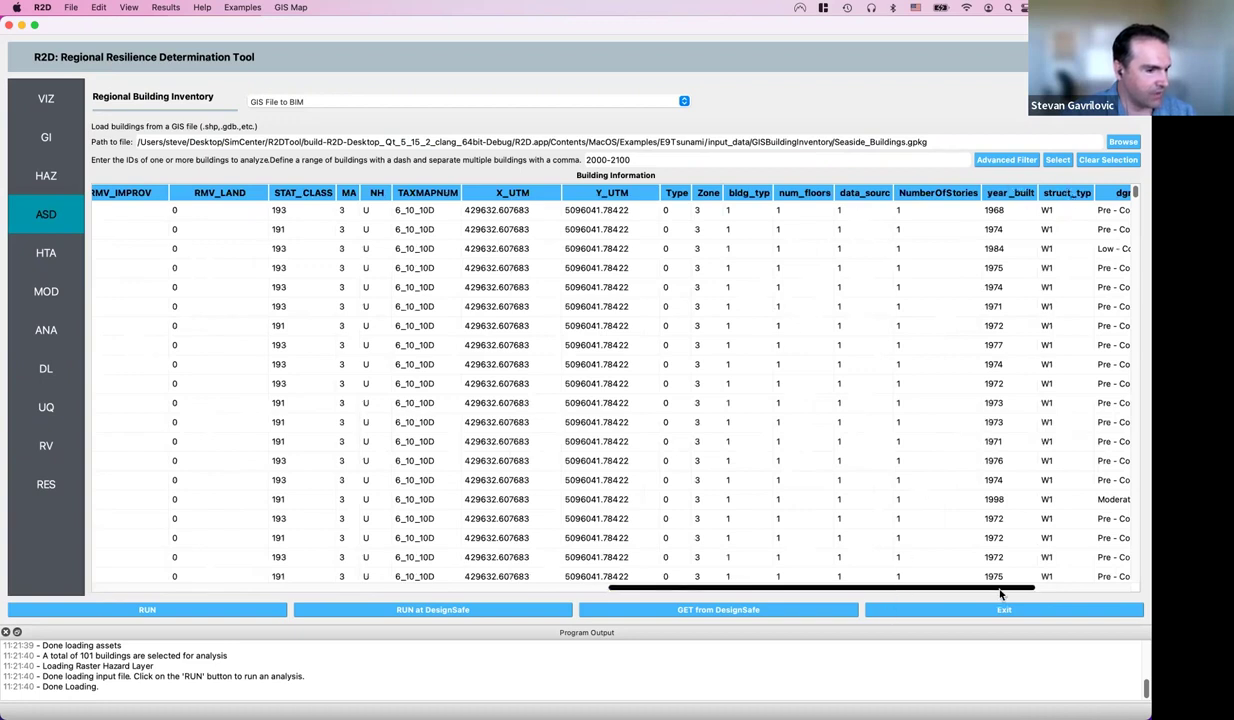
scroll(966, 570, right, 5)
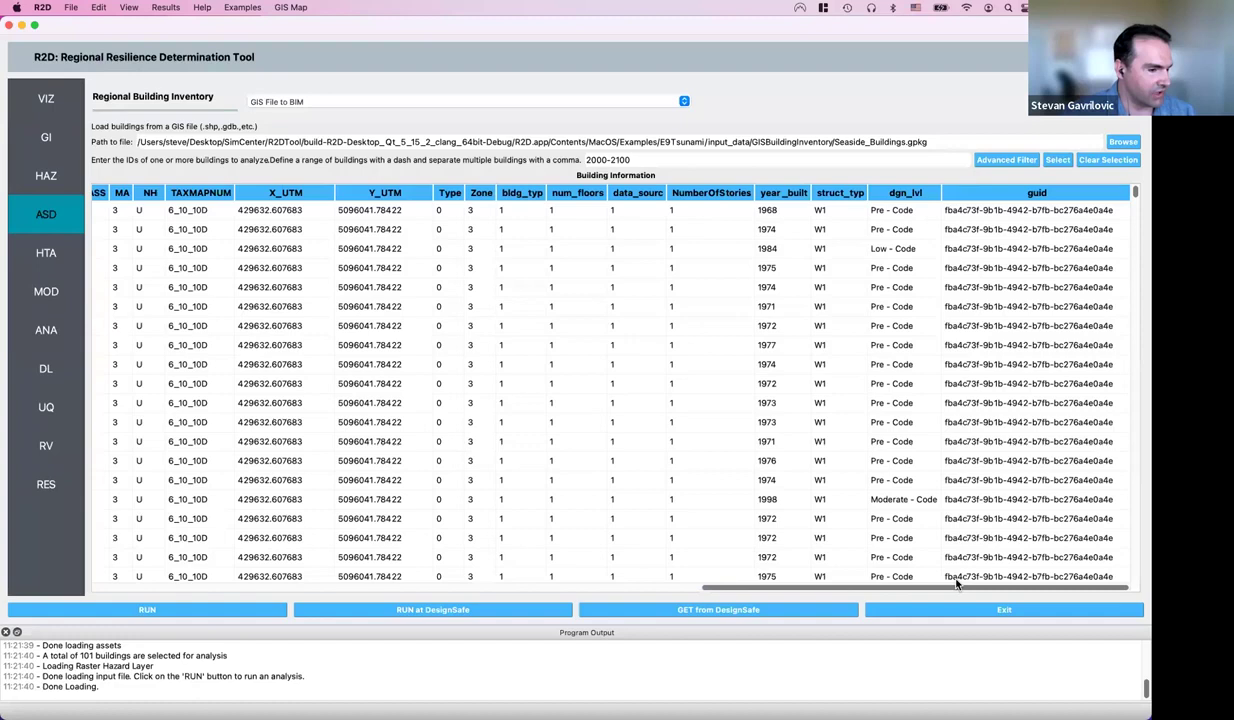
drag(925, 587, 245, 578)
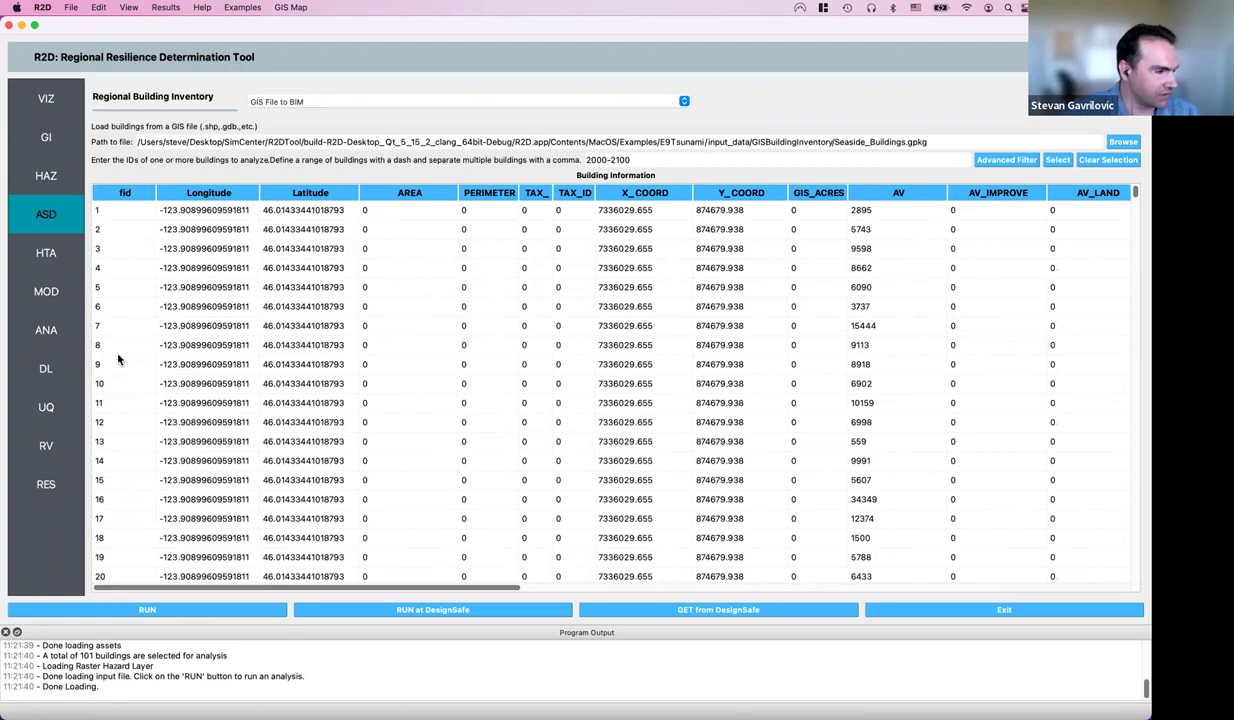
click(40, 257)
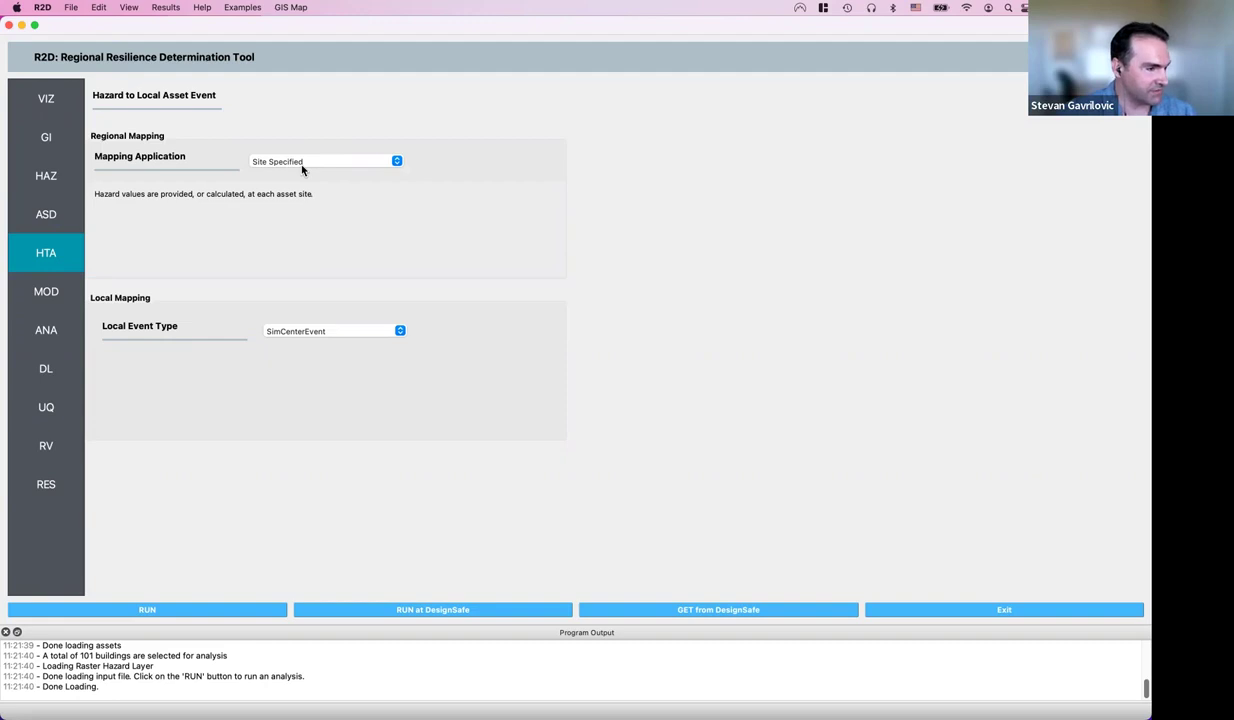
Return to the map visualization and hide the Seaside_Buildings.gpkg layer
click(46, 98)
scroll(570, 307, up, 3)
scroll(570, 307, up, 3)
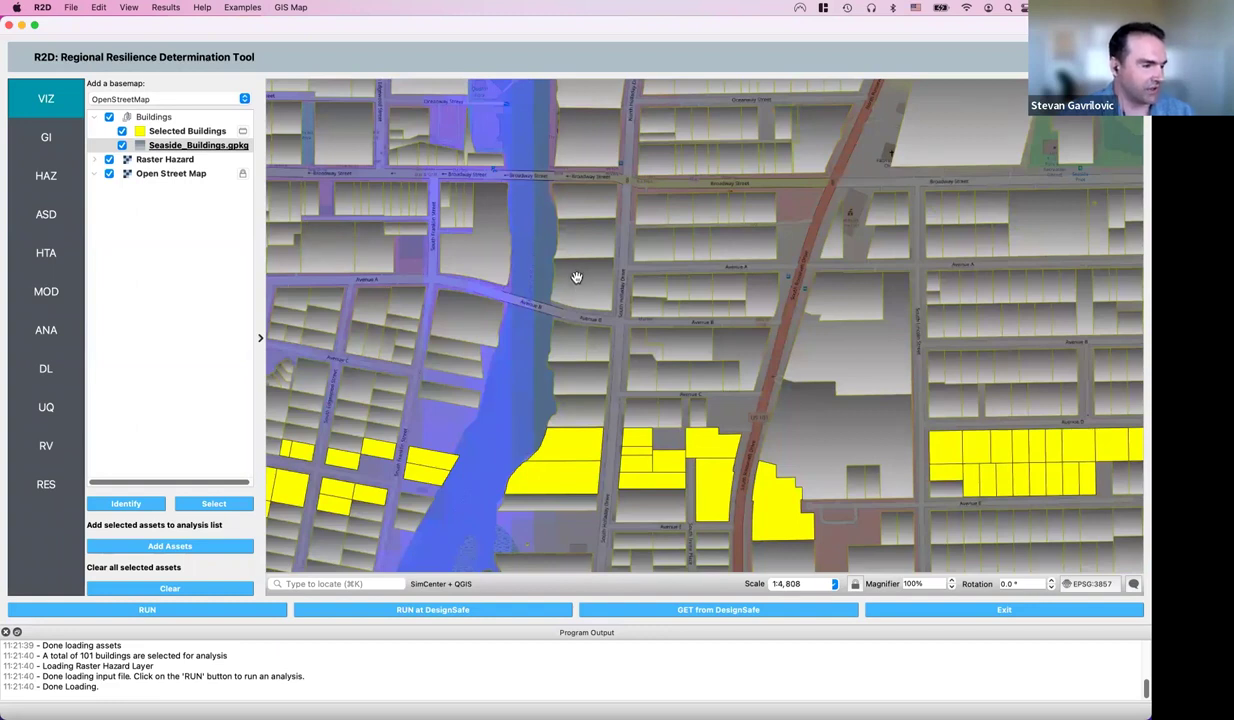
click(121, 159)
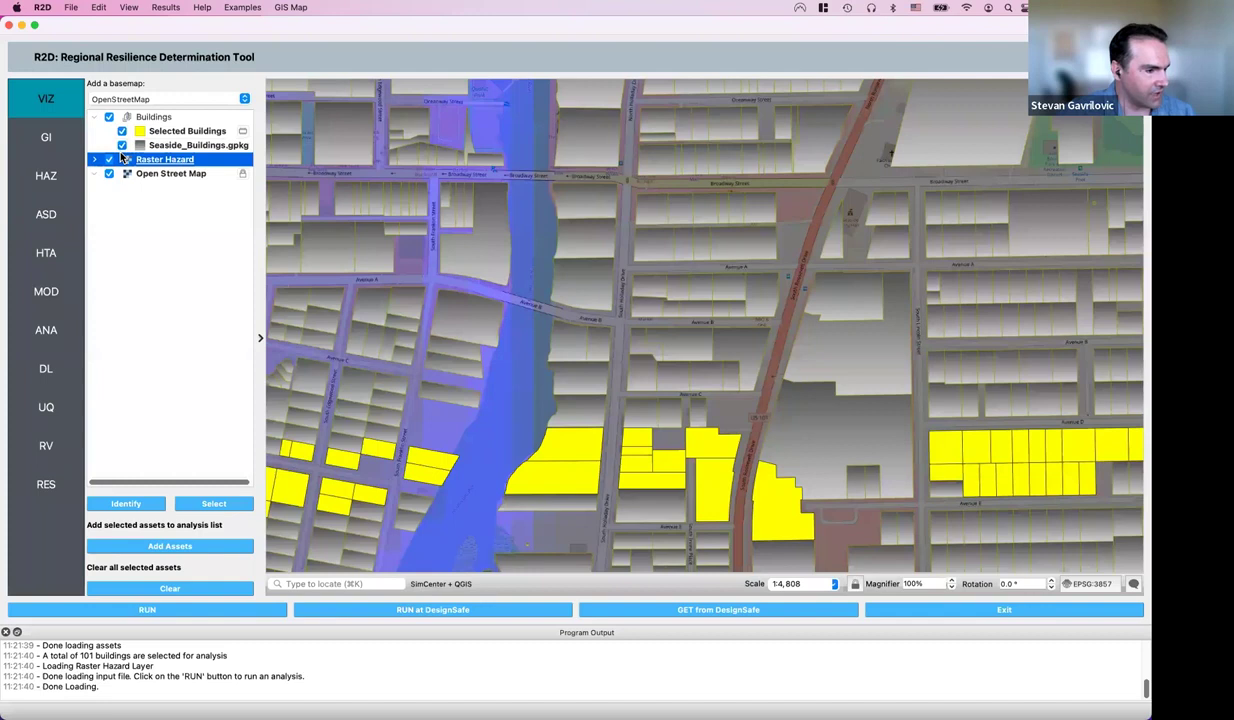
click(121, 145)
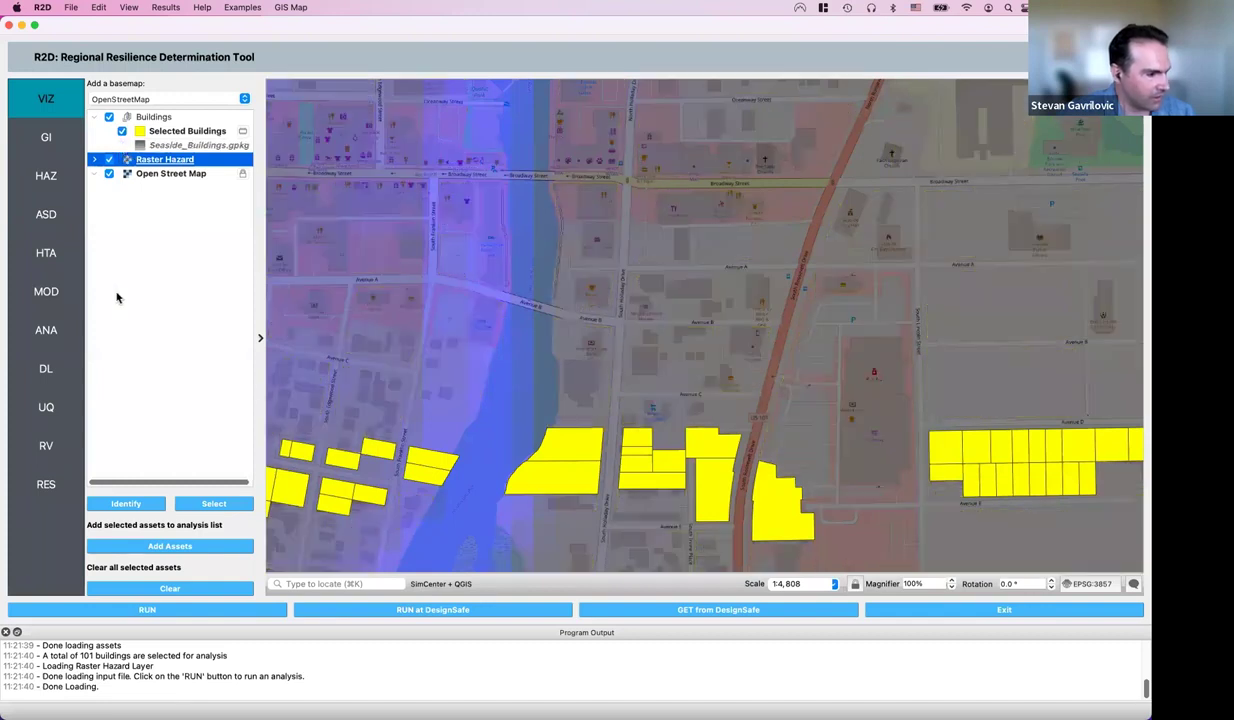
Identify the Raster Hazard layer's values at several map points east of and along the river
click(125, 500)
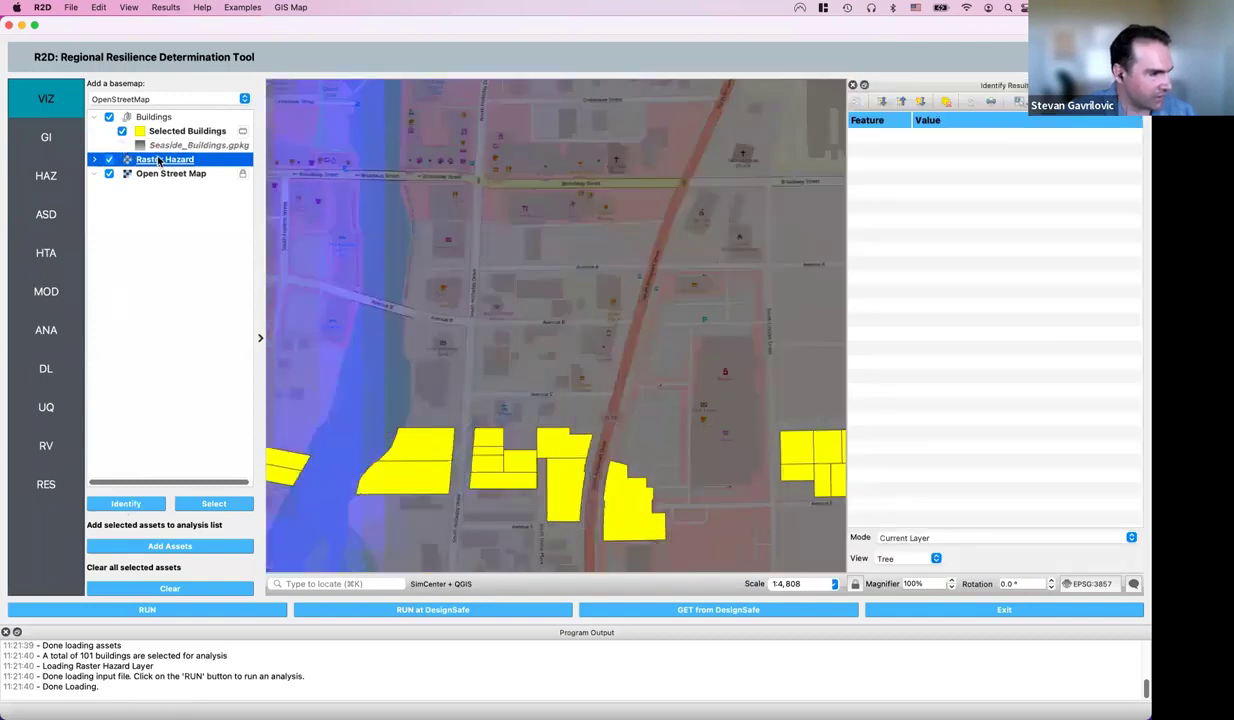
click(456, 291)
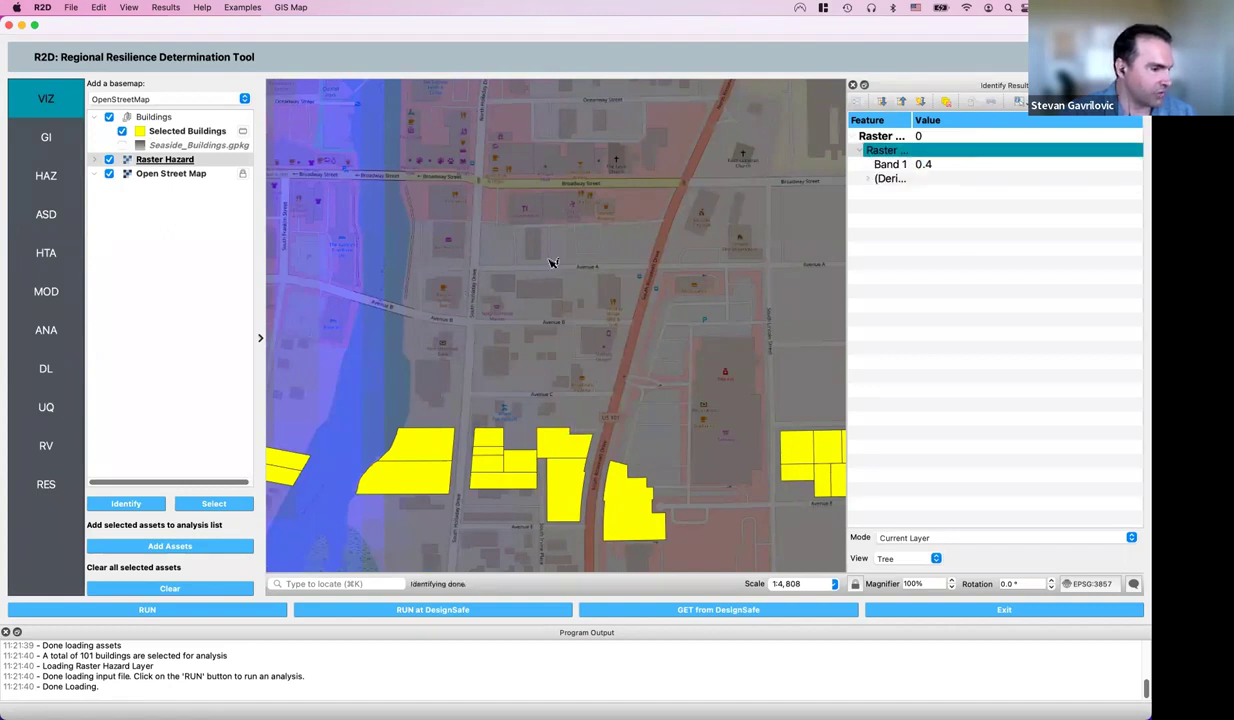
click(606, 224)
click(487, 247)
click(378, 244)
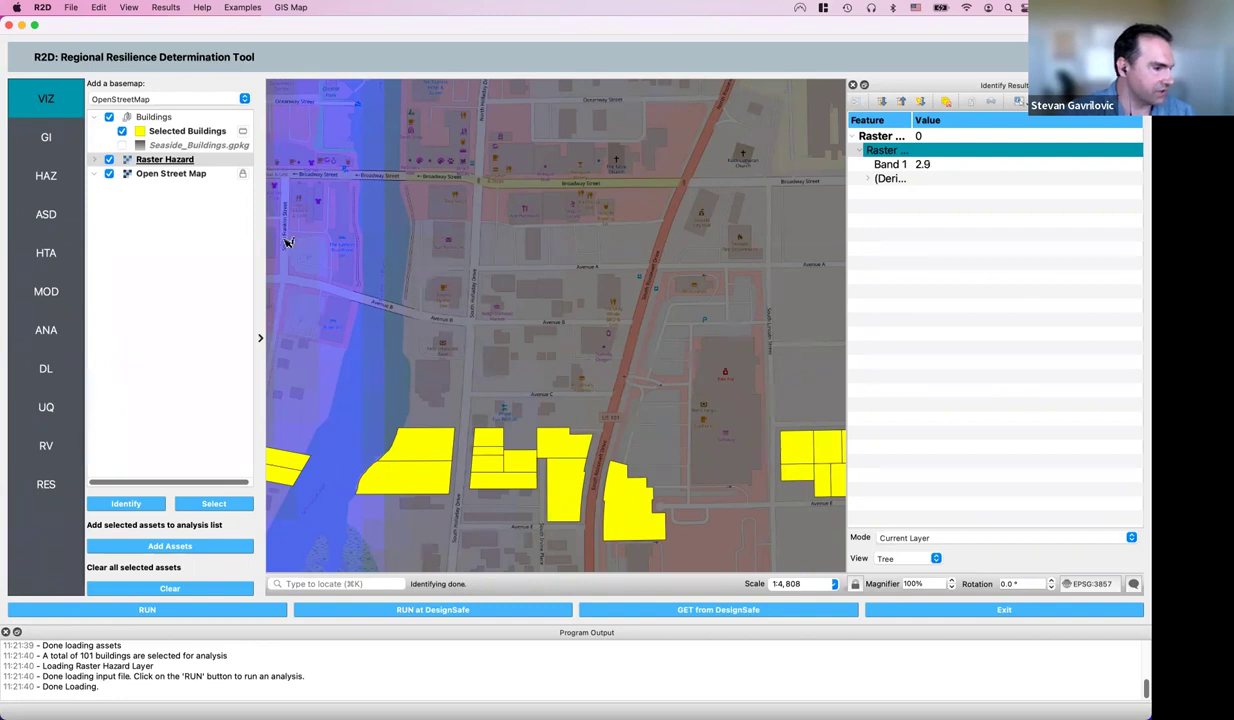
Identify more raster hazard values between the river and the beach, and view the selected buildings against the inundation area
scroll(333, 278, down, 2)
drag(334, 281, 561, 279)
click(468, 256)
click(366, 257)
click(330, 257)
scroll(455, 295, down, 2)
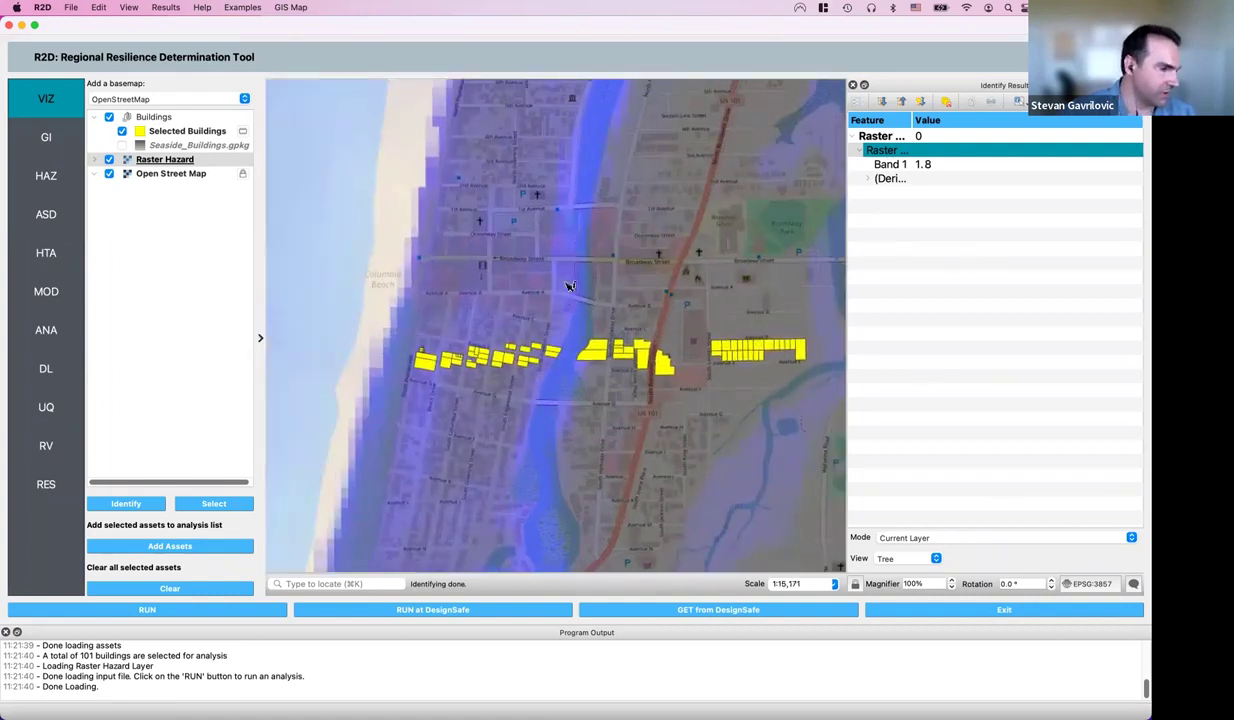
drag(518, 269, 455, 228)
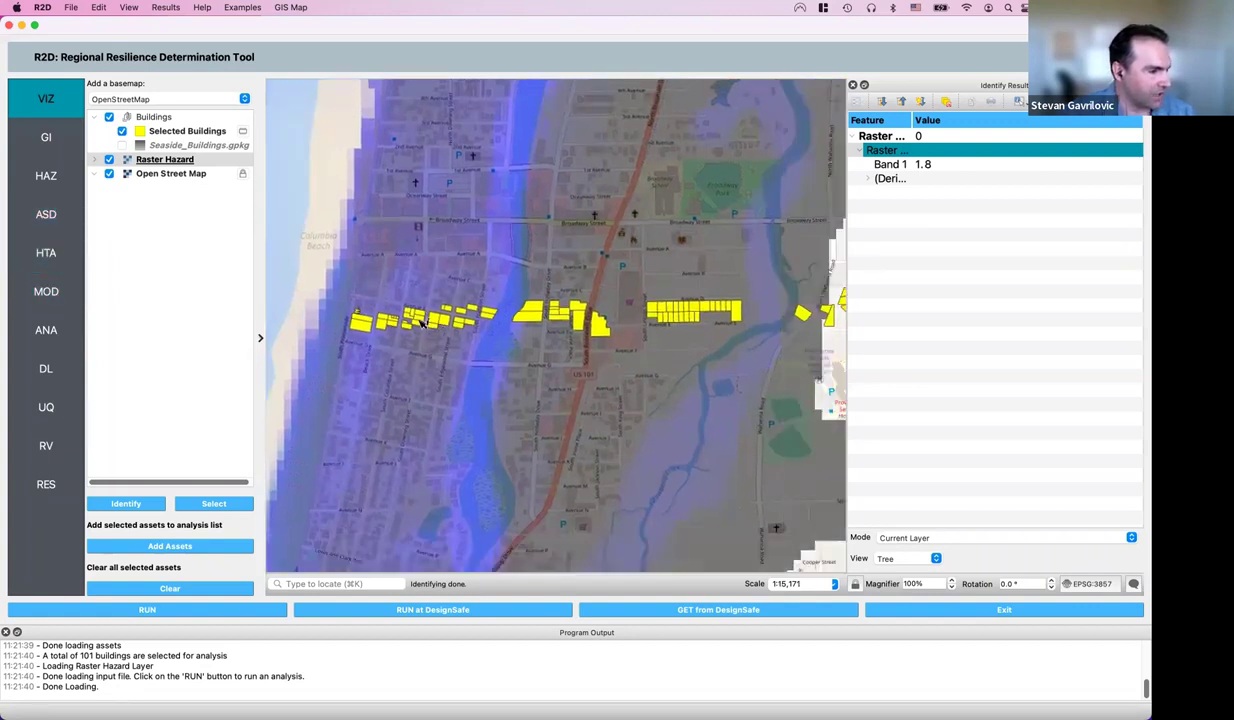
scroll(419, 322, up, 1)
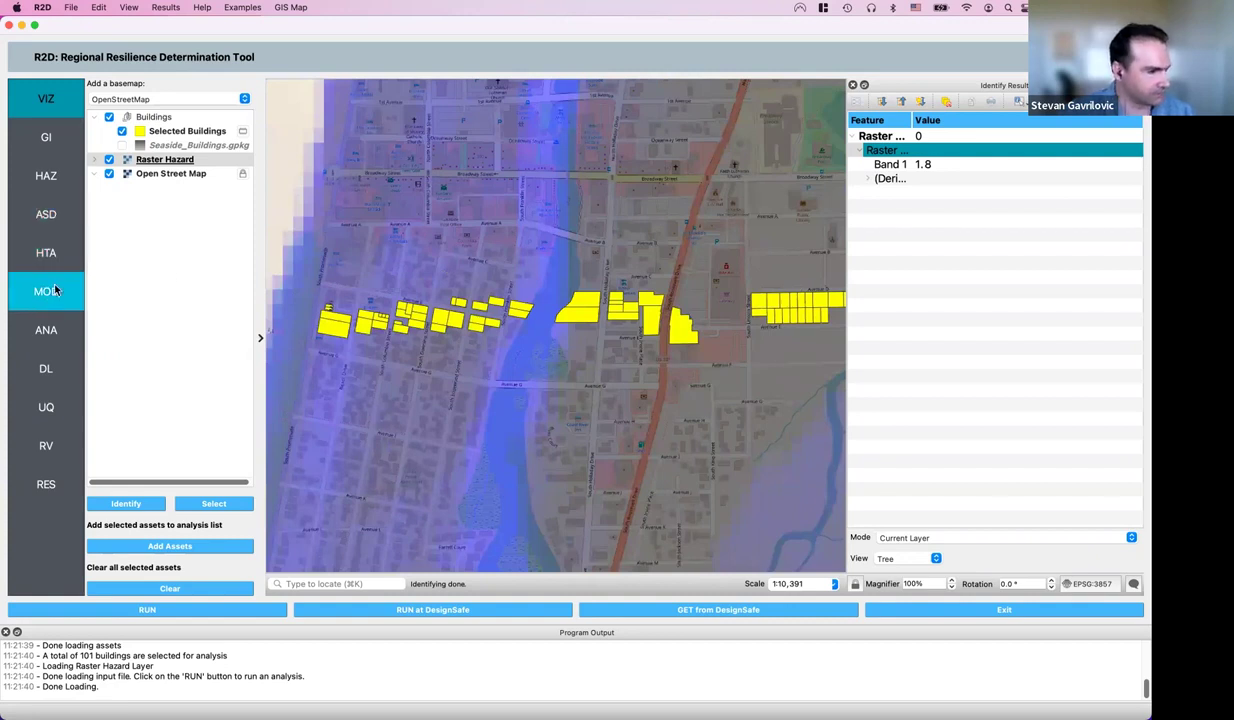
Review the building modeling, analysis engine and Pelicun damage and loss settings, including the available damage and loss methods
click(55, 290)
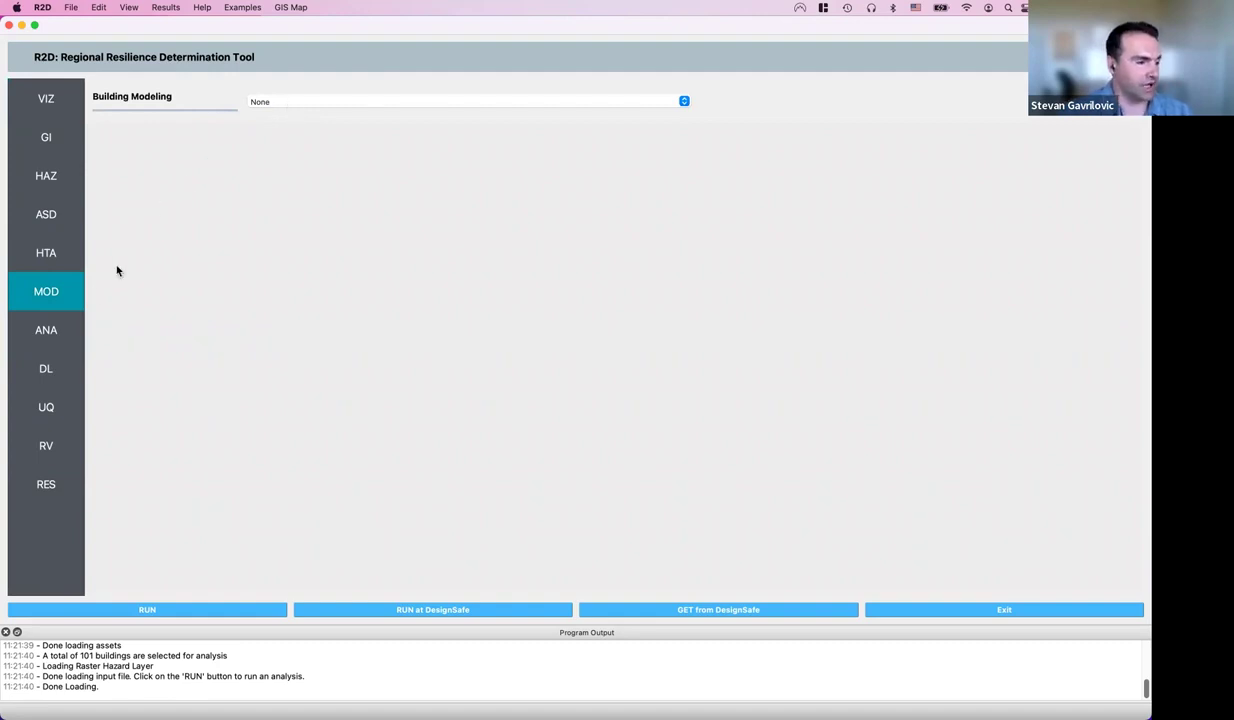
click(61, 330)
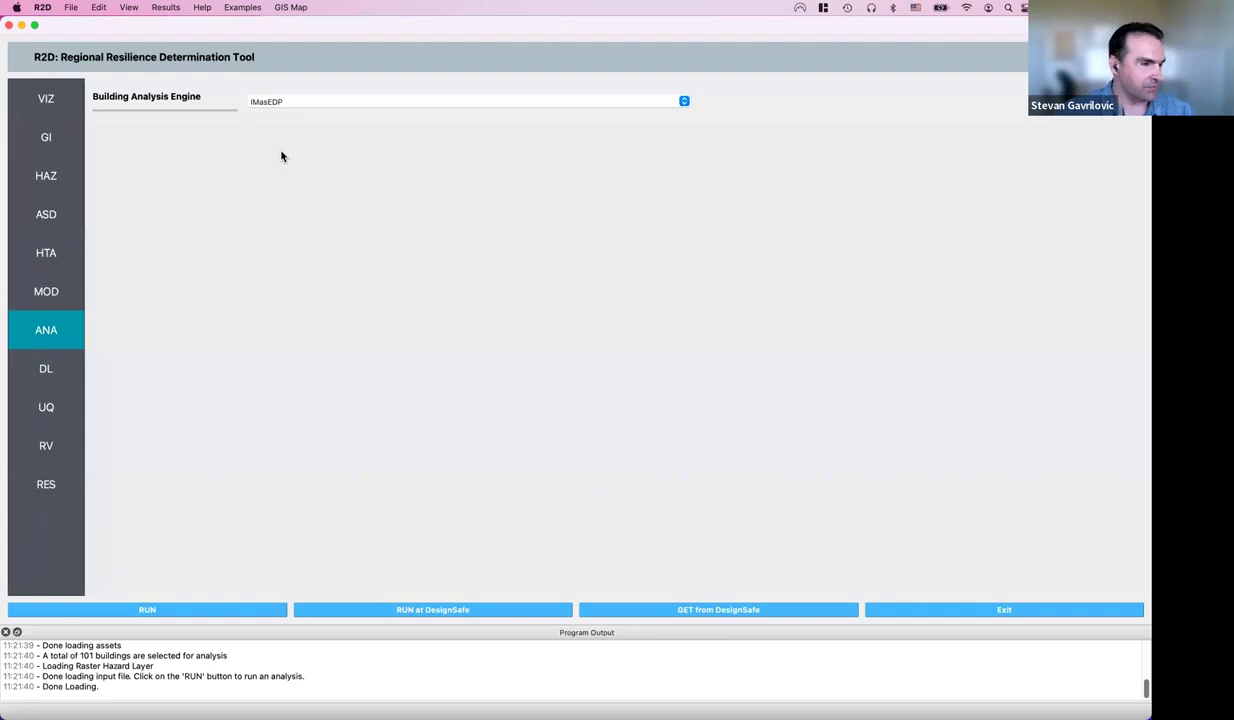
click(65, 375)
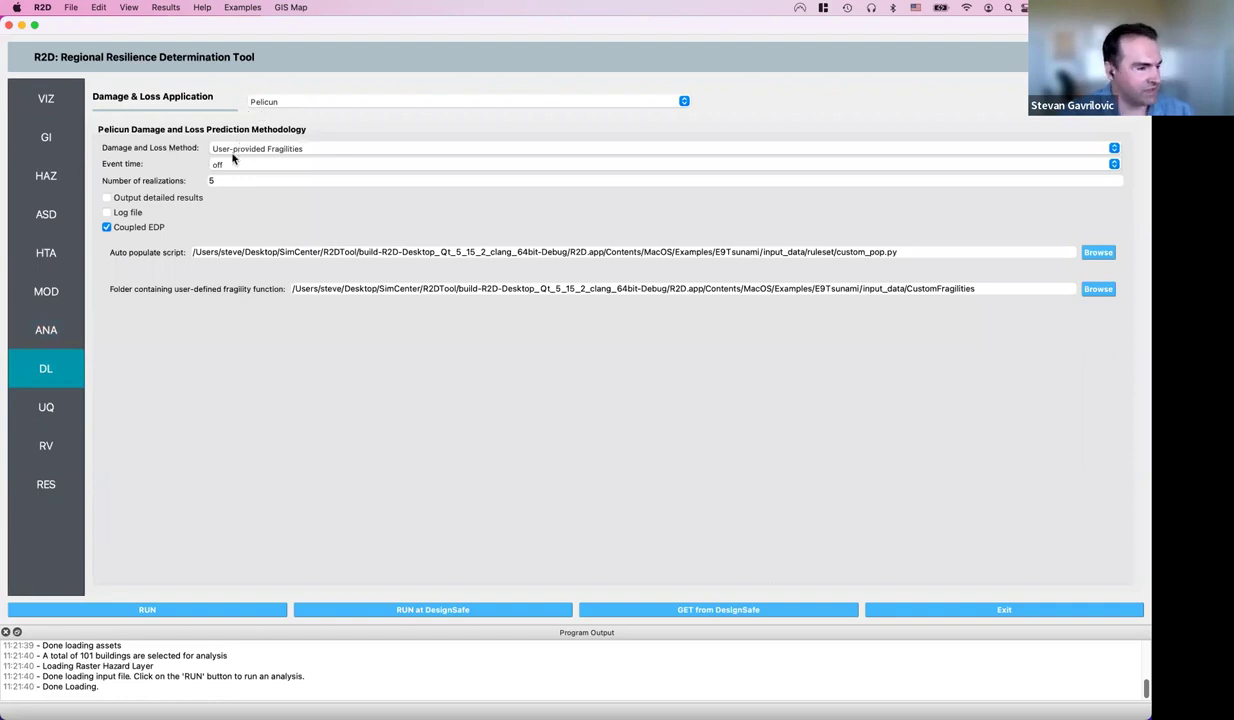
click(326, 152)
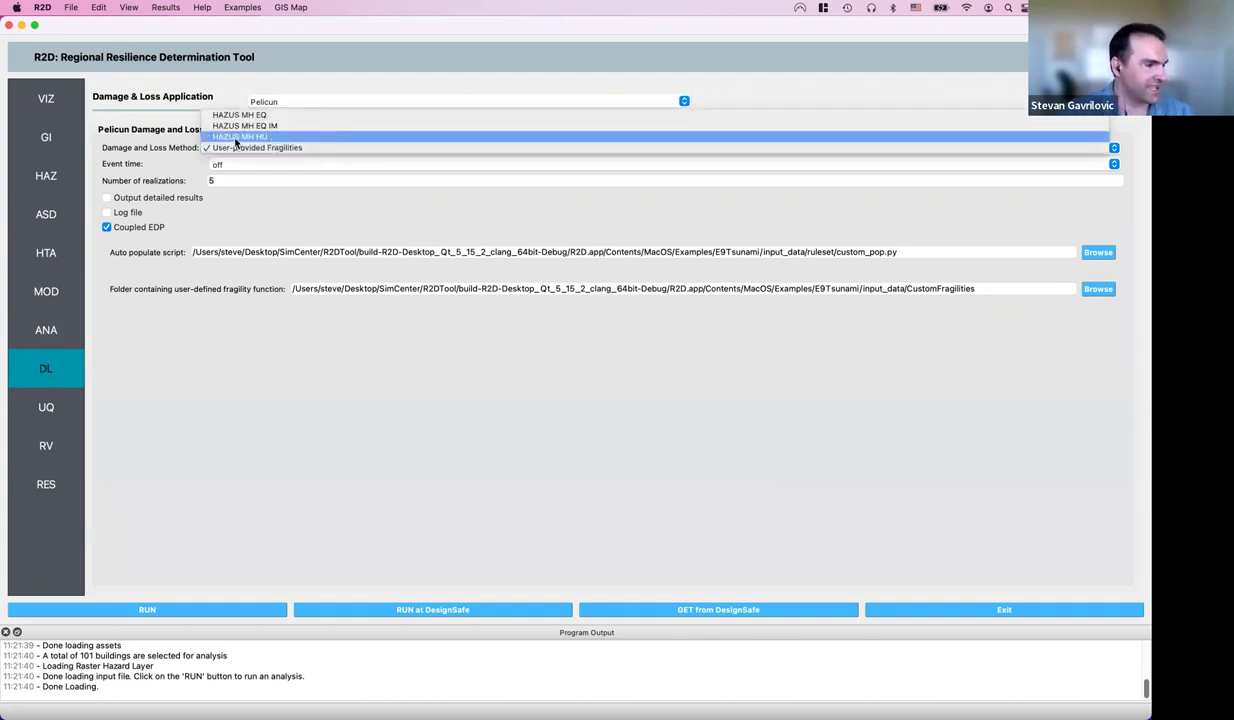
click(264, 150)
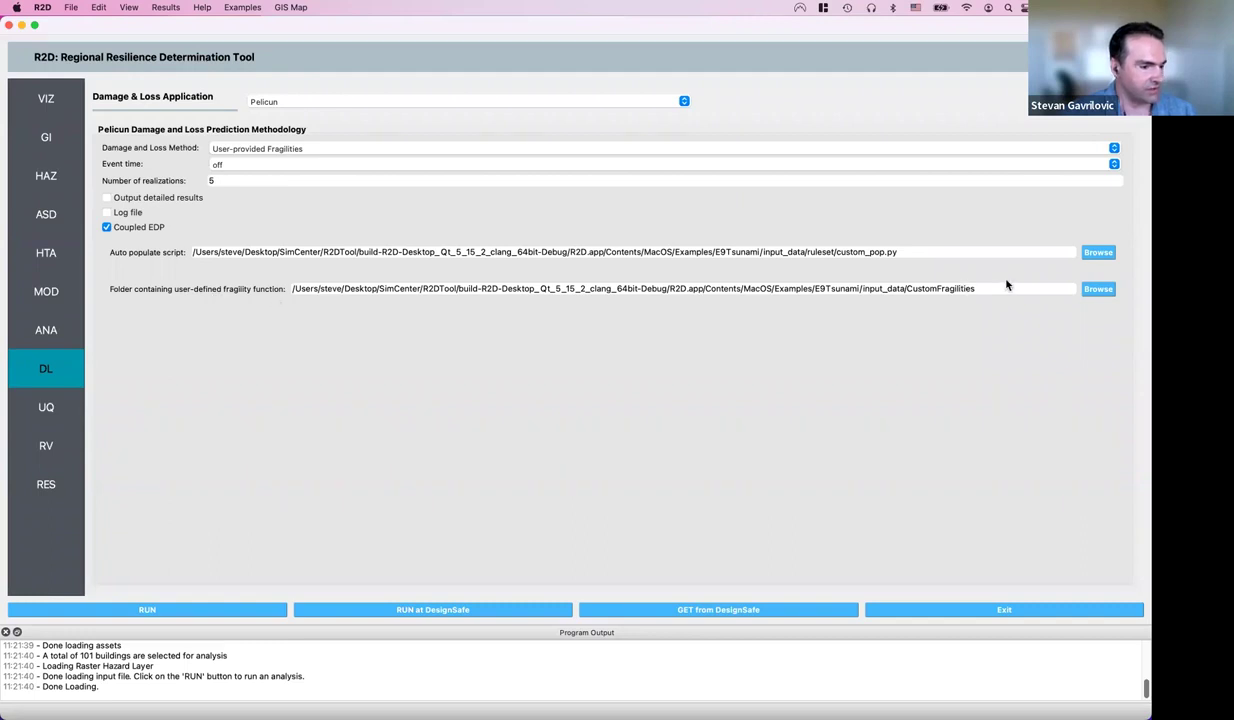
Run the analysis locally and switch to the E9Tsunami folder in Finder
click(167, 613)
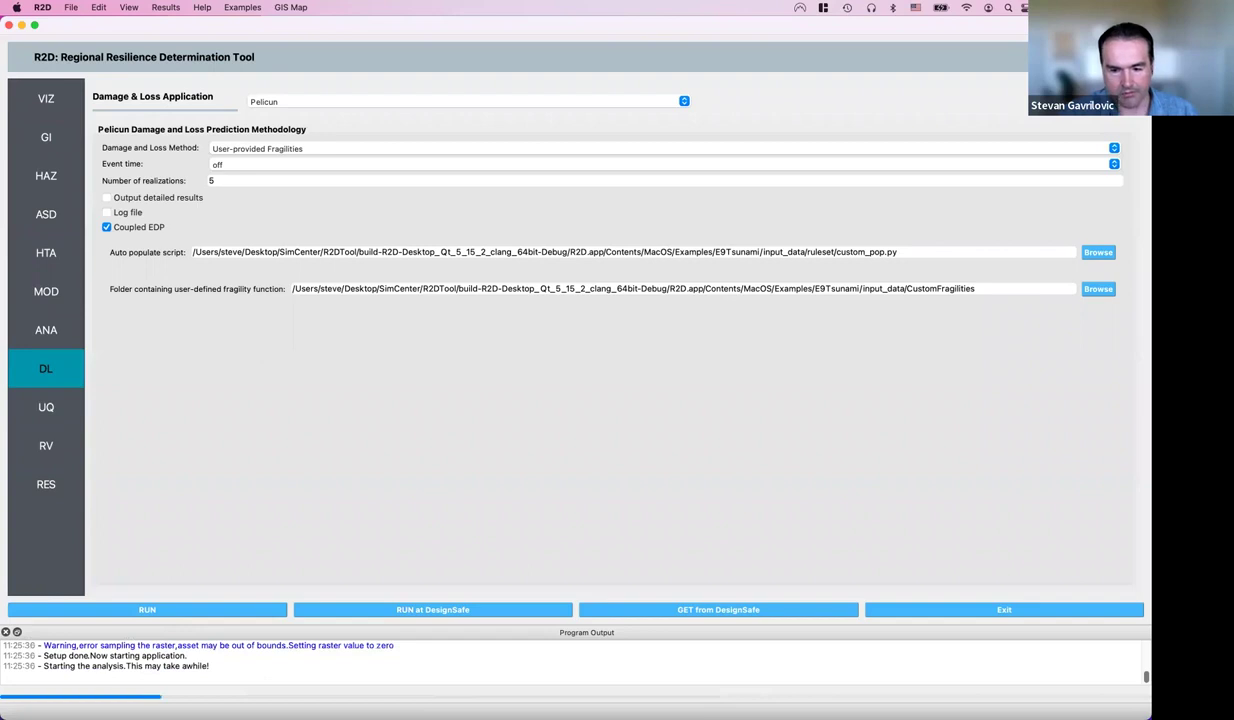
click(1141, 325)
drag(317, 123, 330, 66)
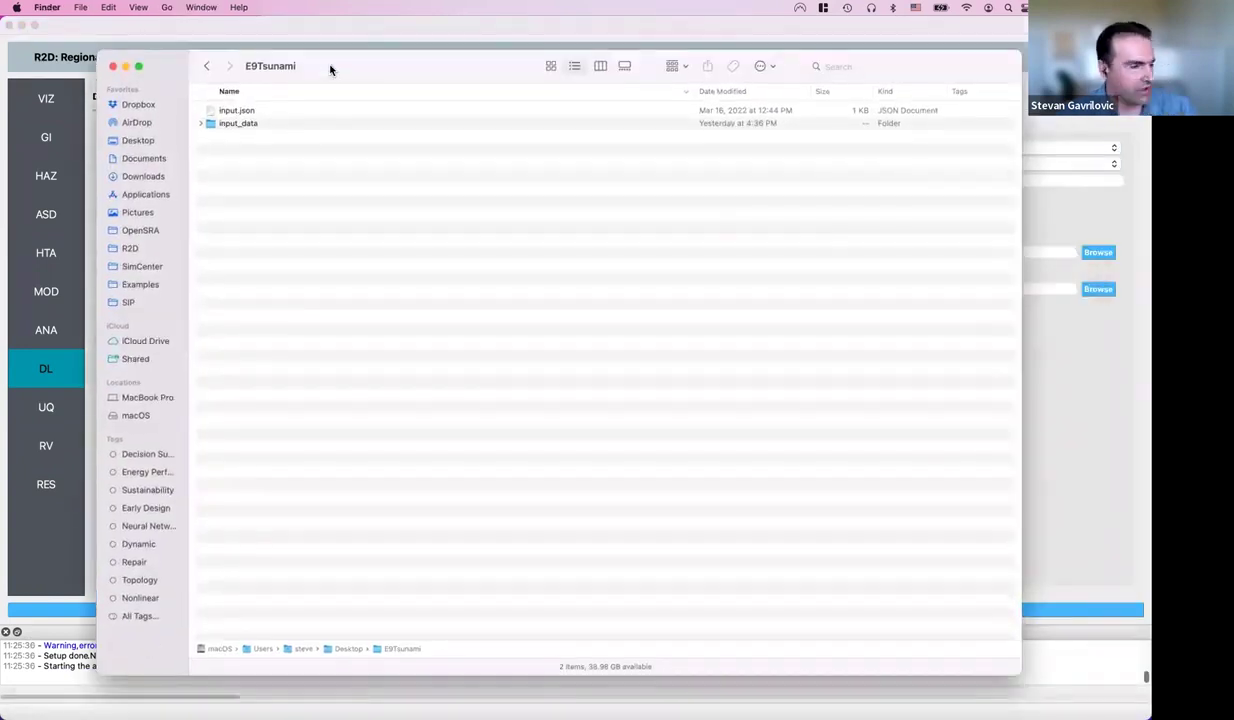
Open input.json, examine its output, building, hazard, simulation and damage and loss sections, and close the file
double_click(234, 111)
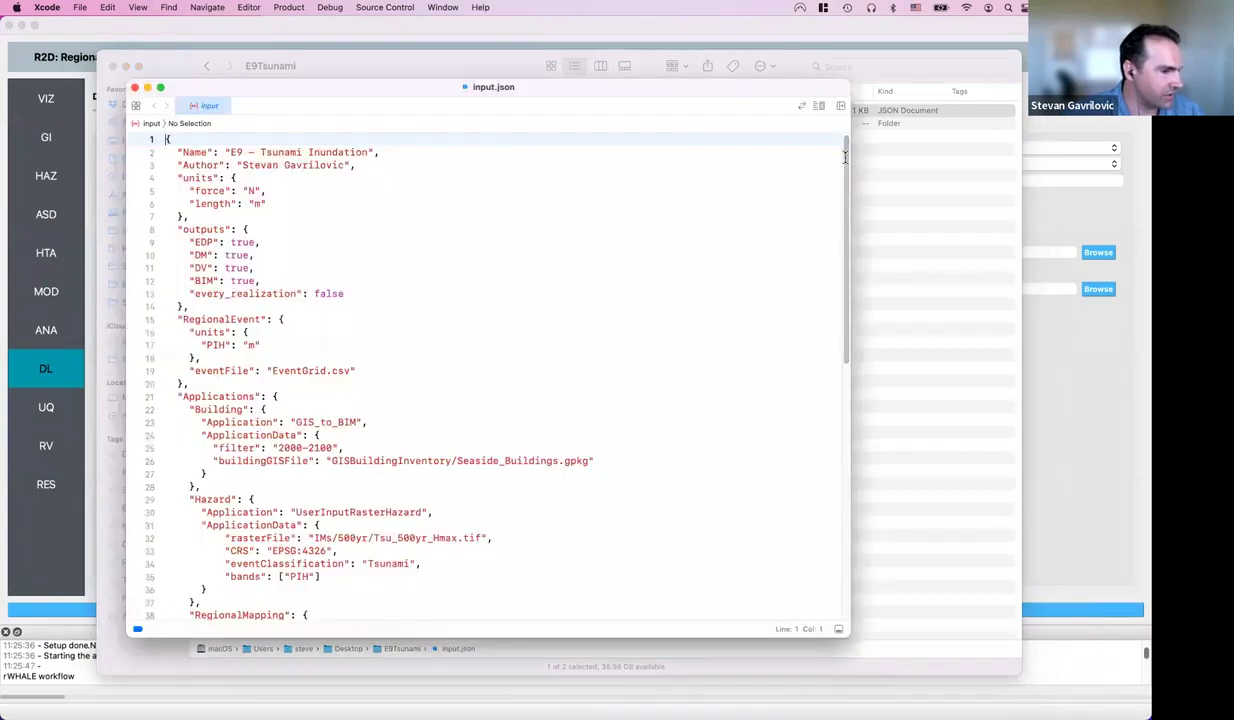
scroll(840, 200, down, 3)
scroll(840, 300, down, 10)
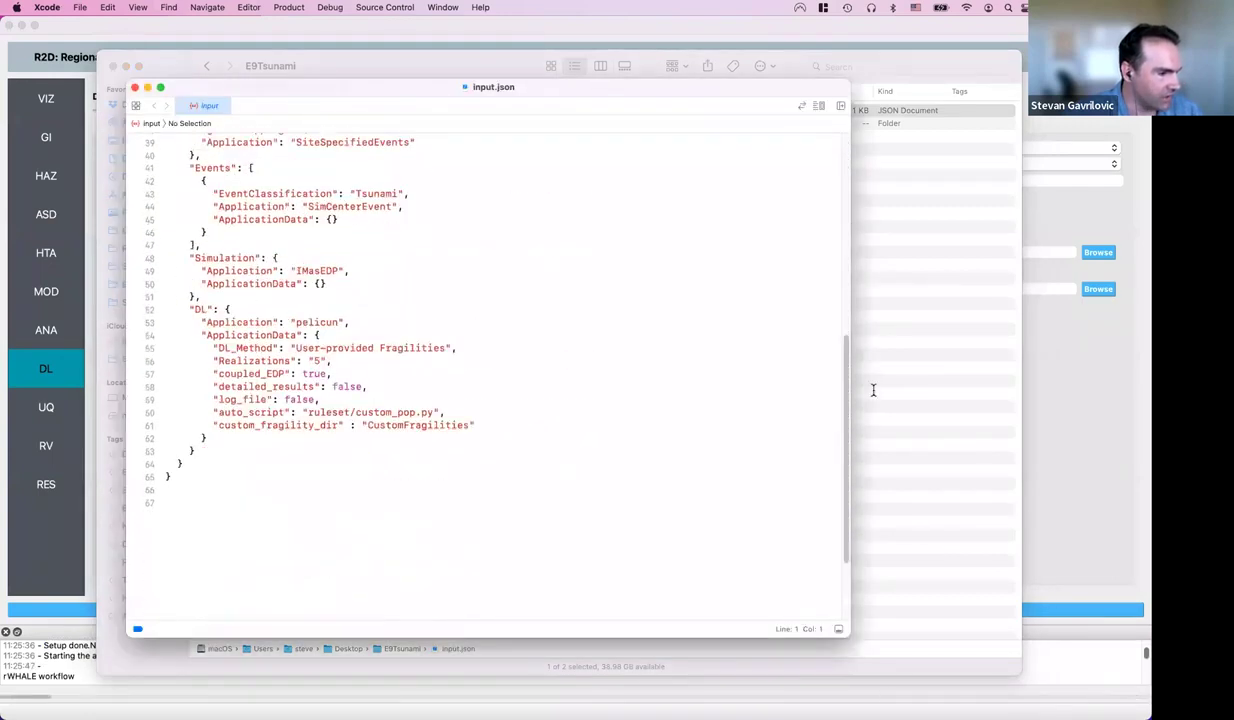
scroll(870, 380, up, 3)
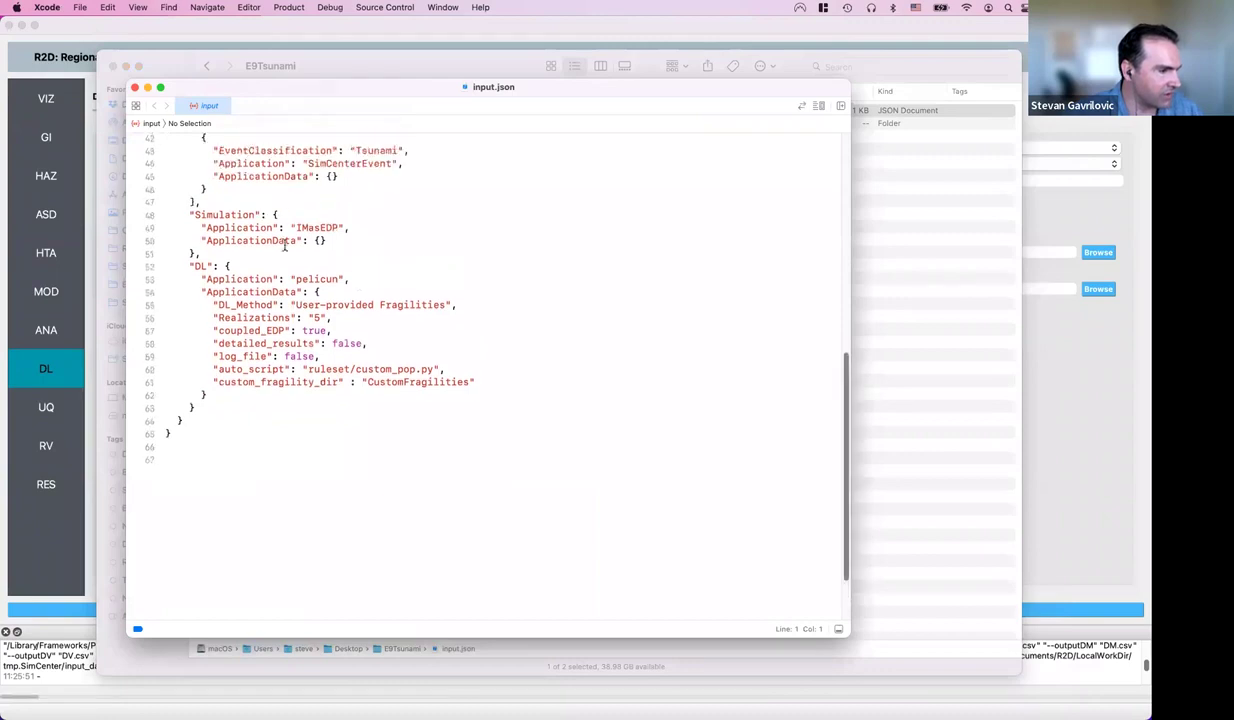
scroll(274, 232, up, 2)
scroll(274, 232, up, 2)
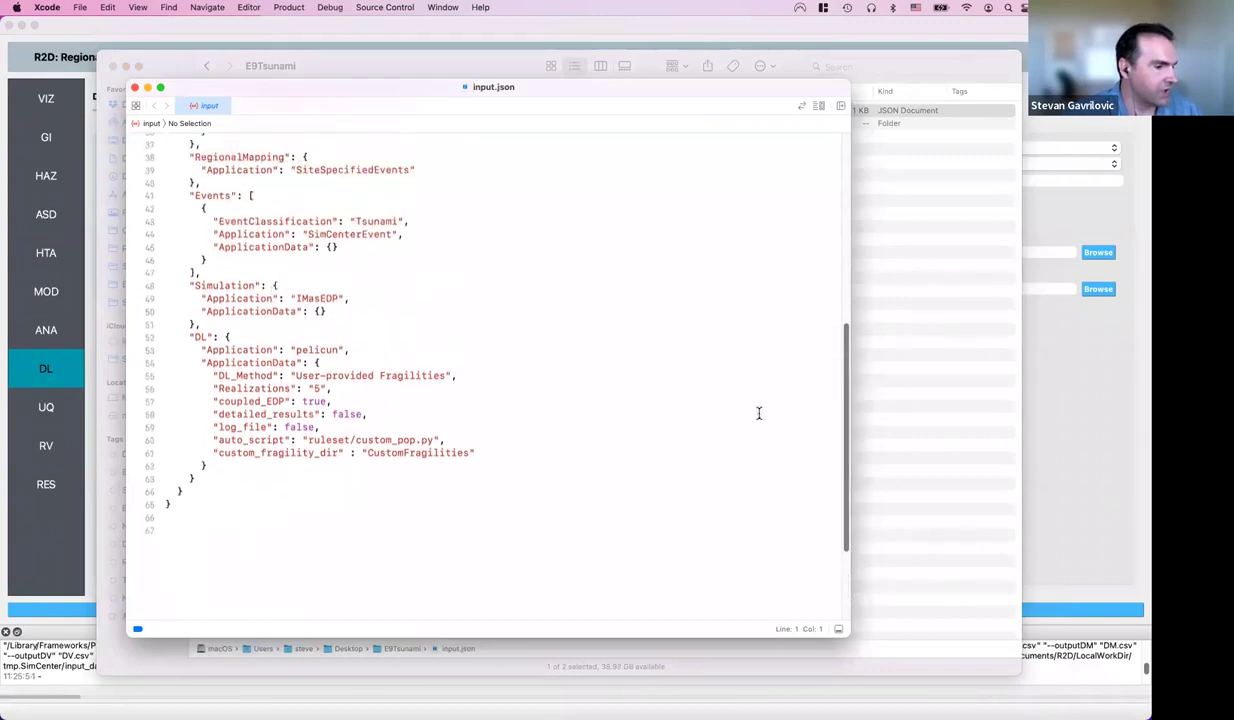
scroll(843, 363, up, 10)
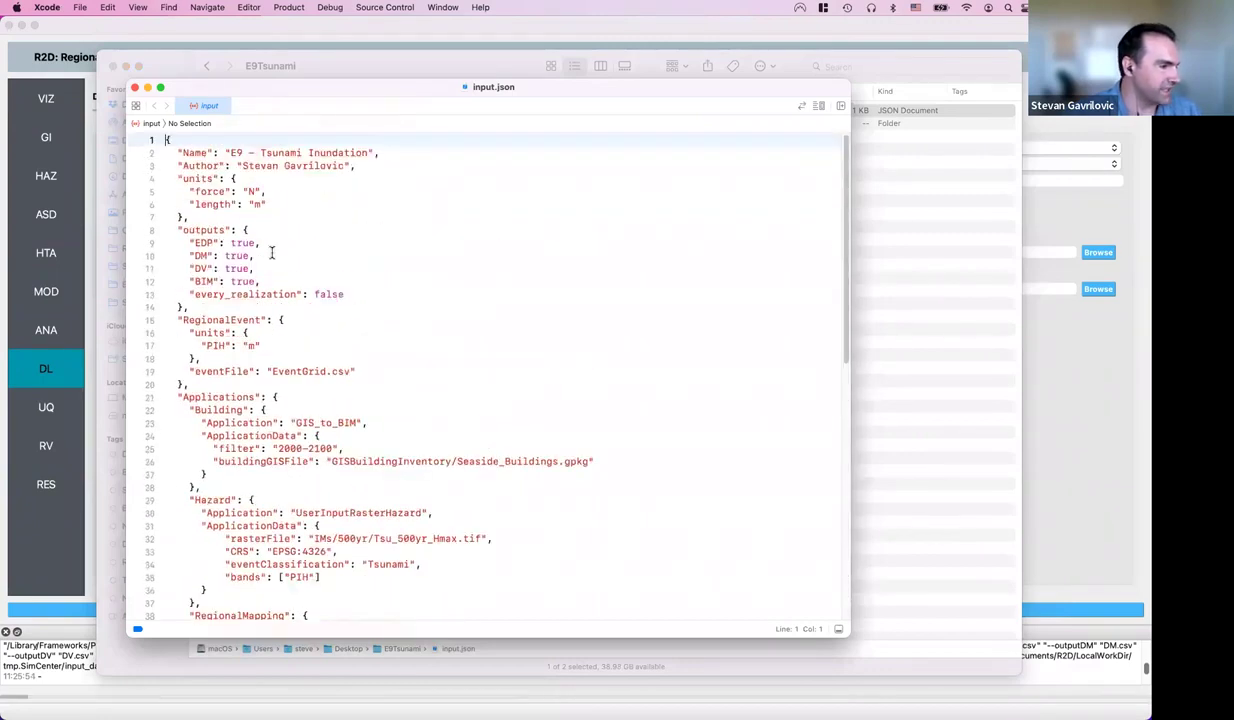
click(136, 89)
Open building-1-Story.json from the CustomFragilities folder in input_data and skim the whole file
double_click(228, 127)
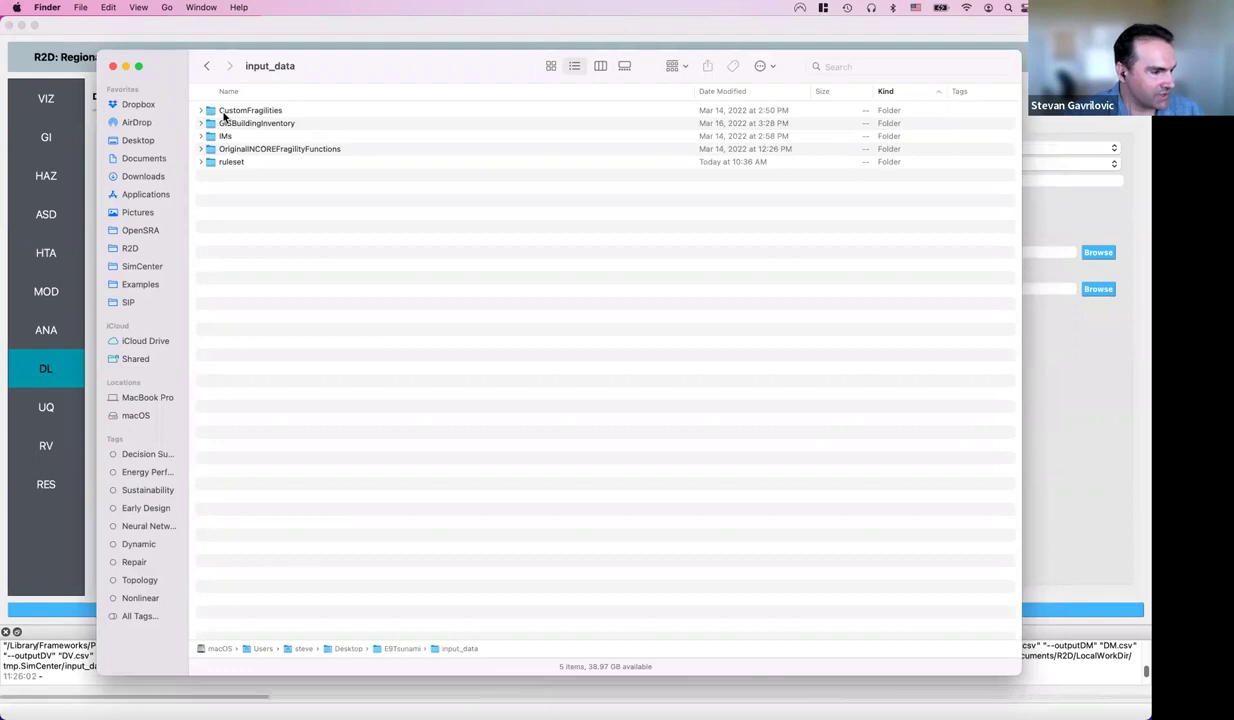
double_click(224, 113)
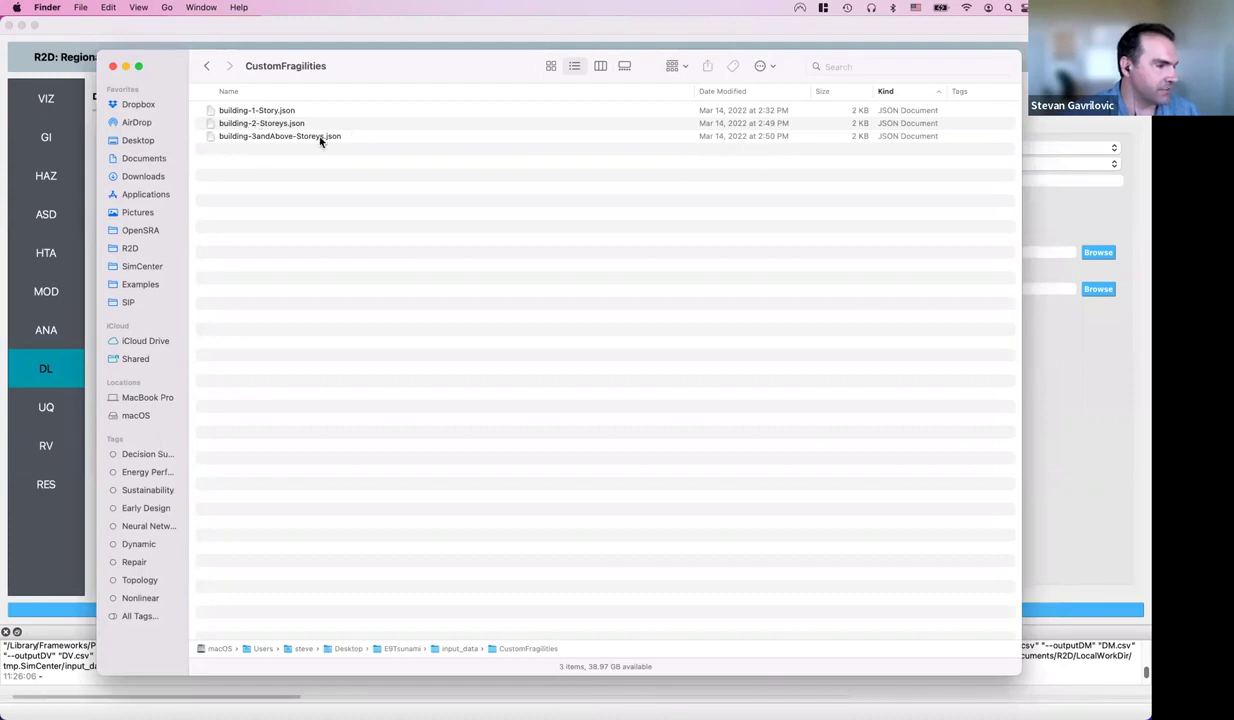
double_click(268, 111)
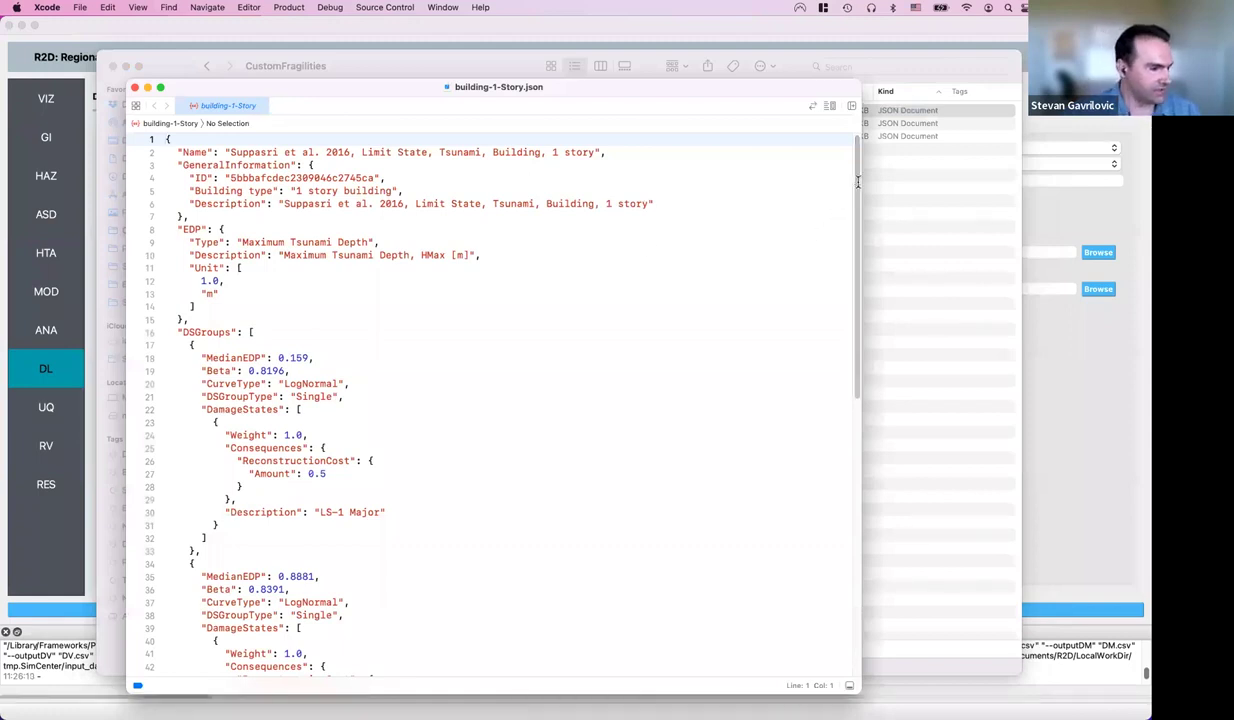
scroll(857, 181, down, 10)
scroll(847, 278, up, 10)
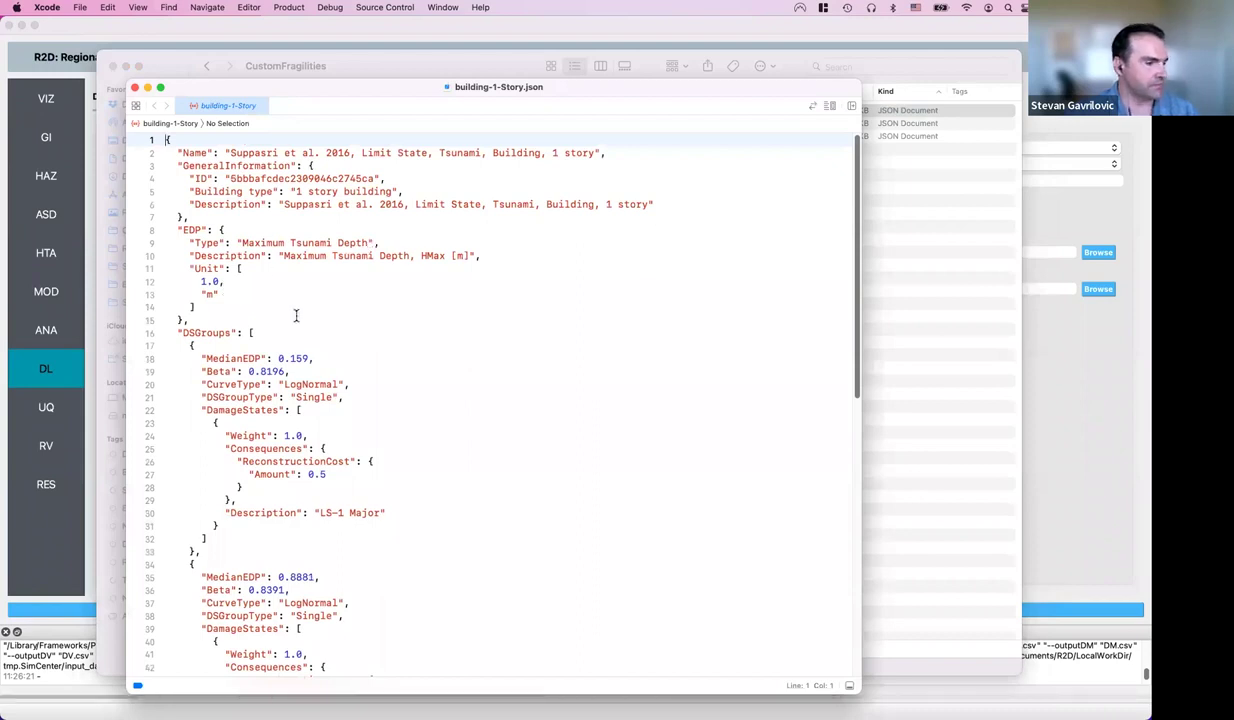
Examine the median EDP, beta, curve type and description of each damage state group in the one-story fragility file
scroll(296, 315, down, 3)
scroll(296, 315, down, 1)
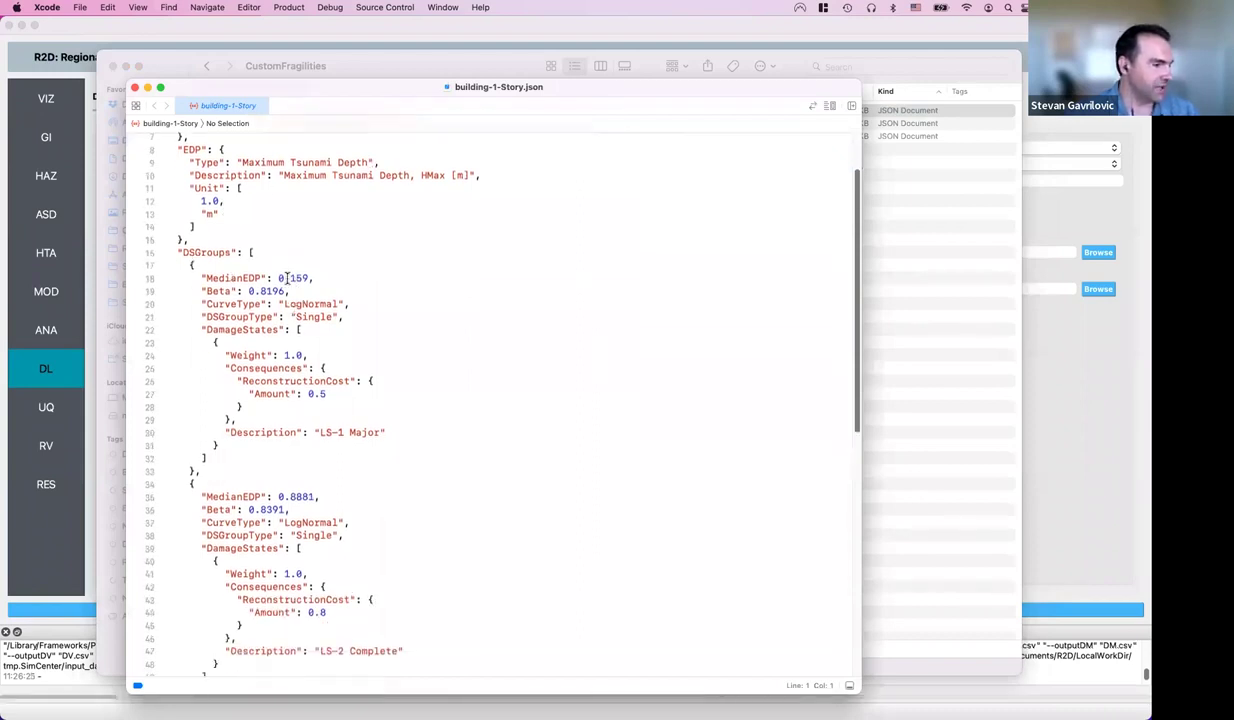
scroll(287, 278, down, 3)
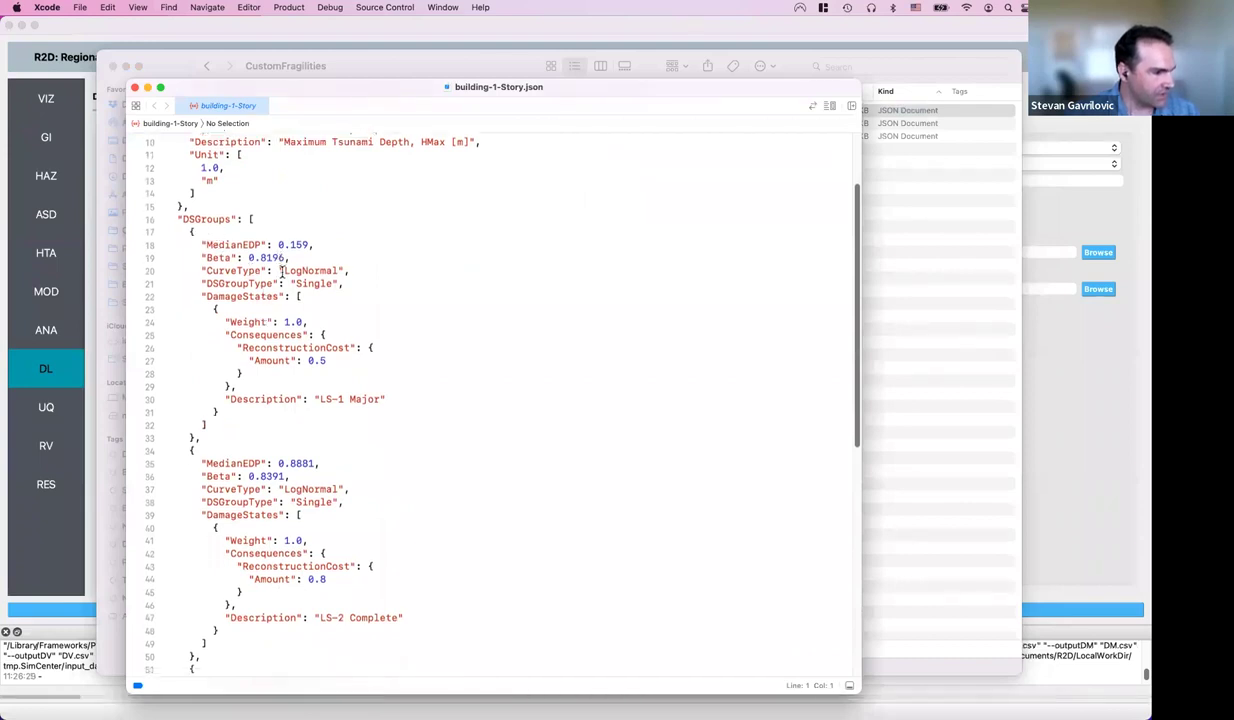
scroll(261, 271, down, 2)
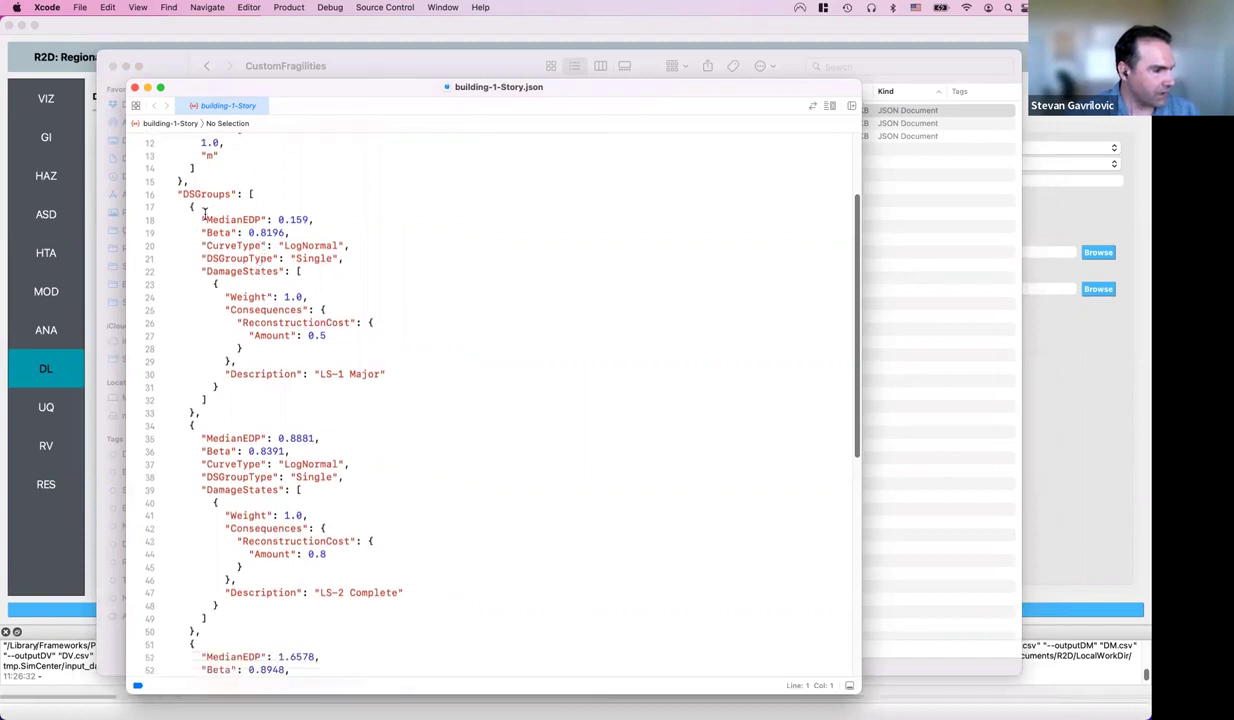
drag(203, 218, 314, 220)
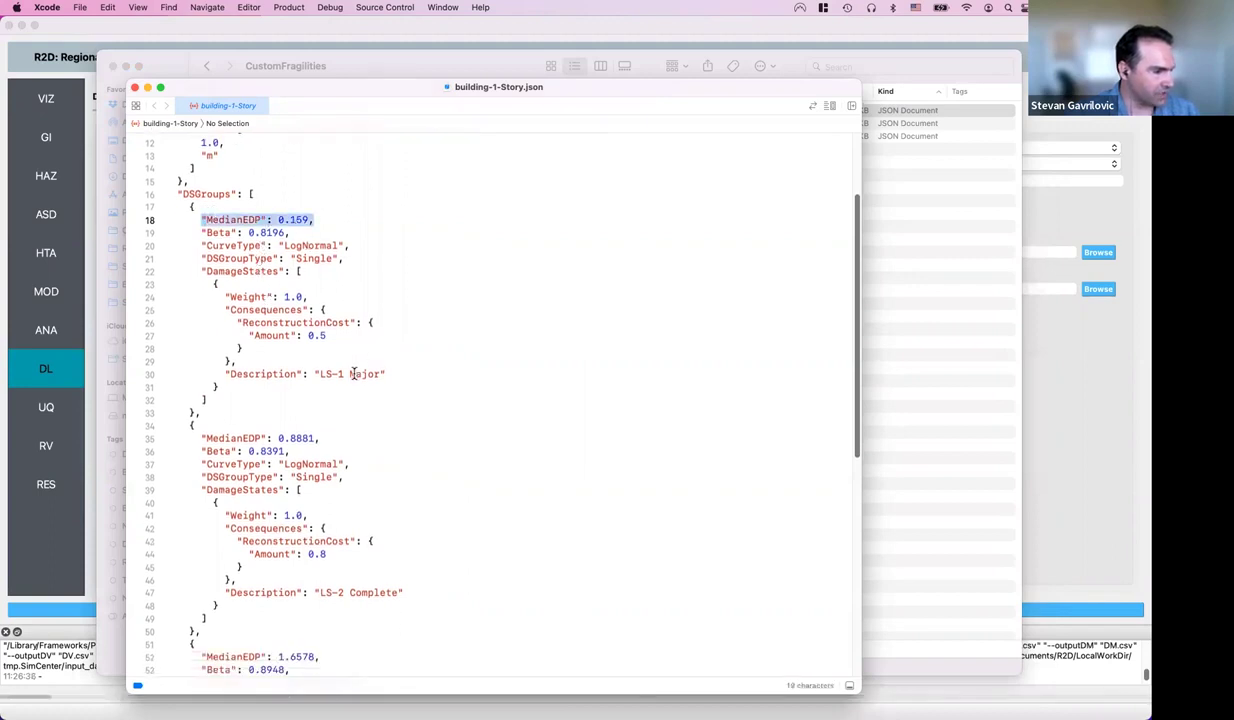
scroll(378, 565, down, 5)
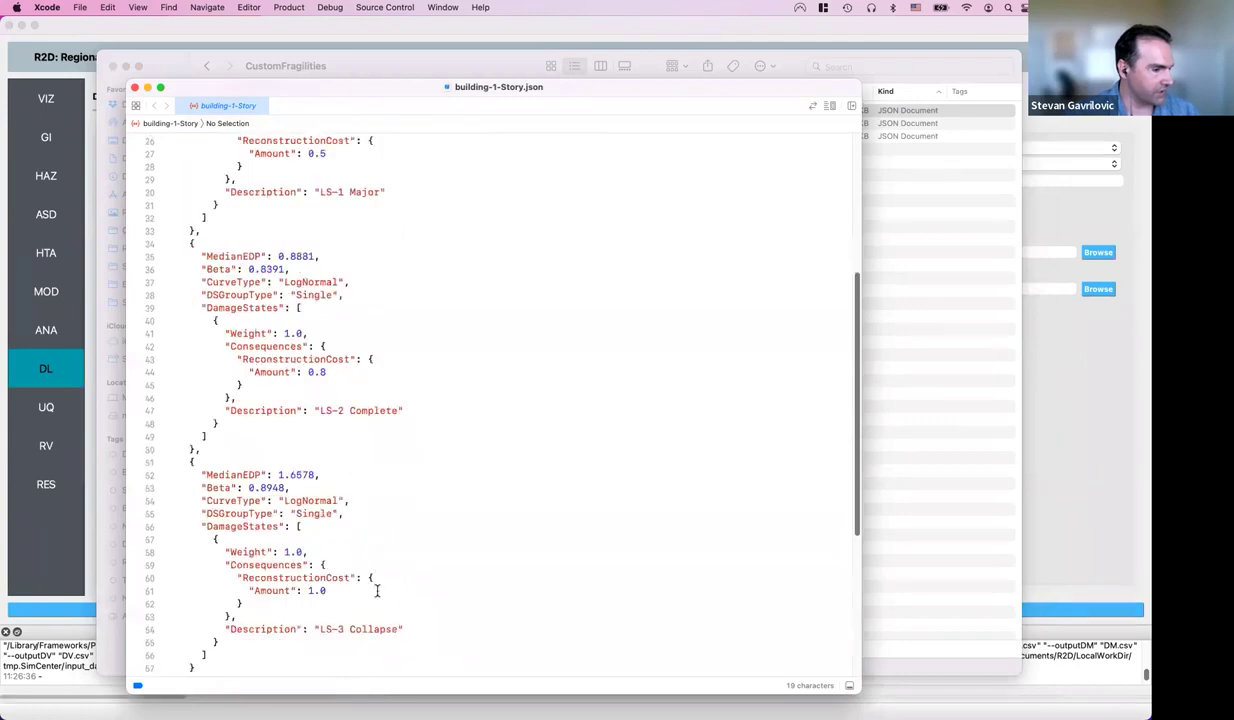
scroll(377, 595, up, 6)
click(240, 416)
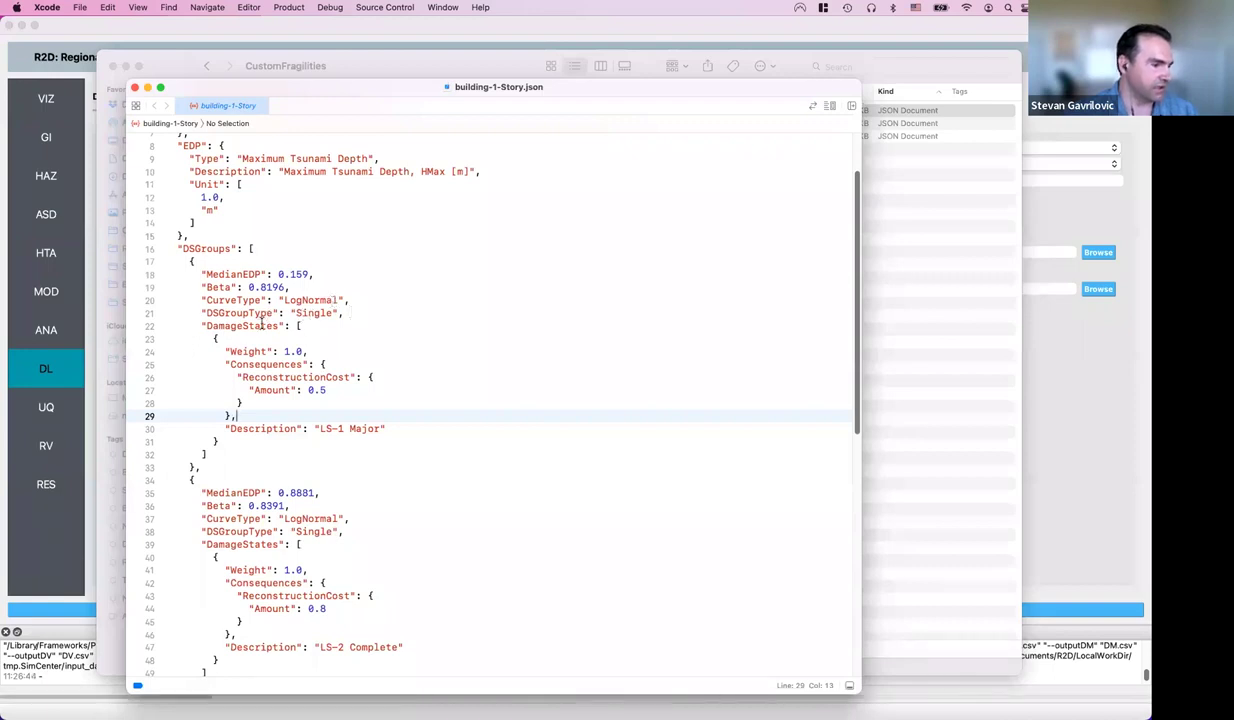
Examine the reconstruction cost amounts of the damage states in building-1-Story.json and close the file
scroll(225, 330, down, 1)
scroll(238, 340, down, 2)
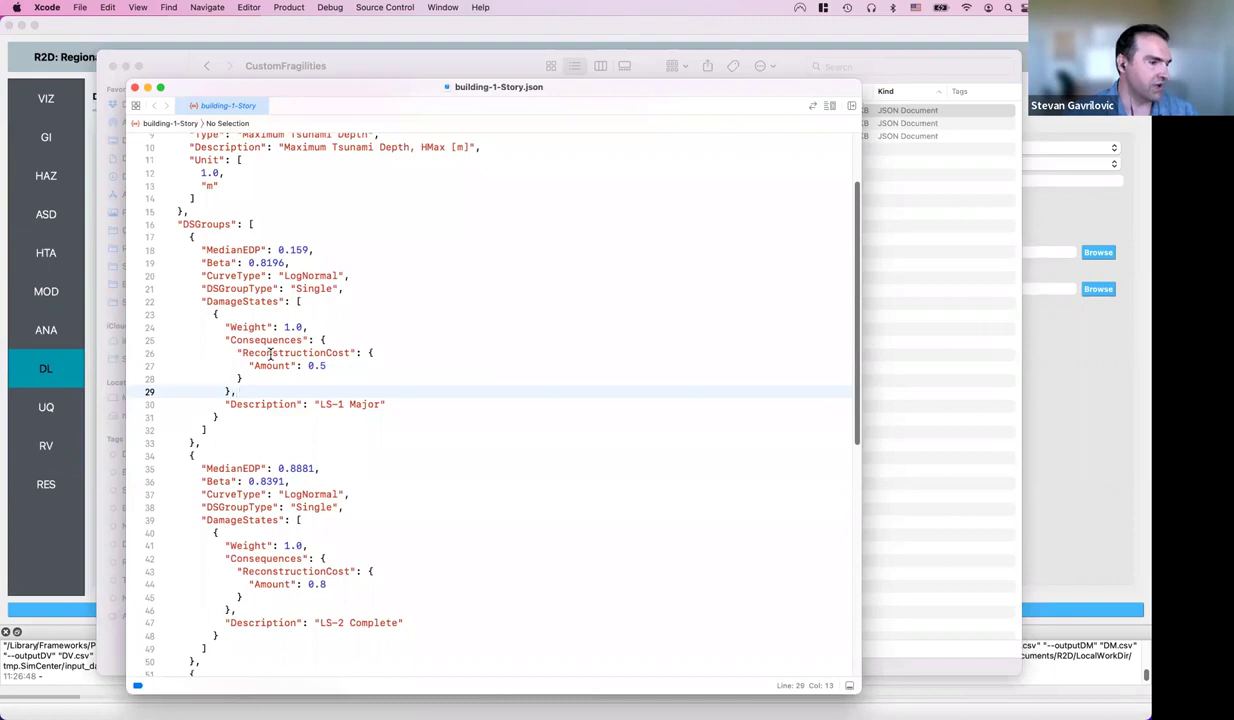
scroll(270, 354, down, 2)
double_click(314, 348)
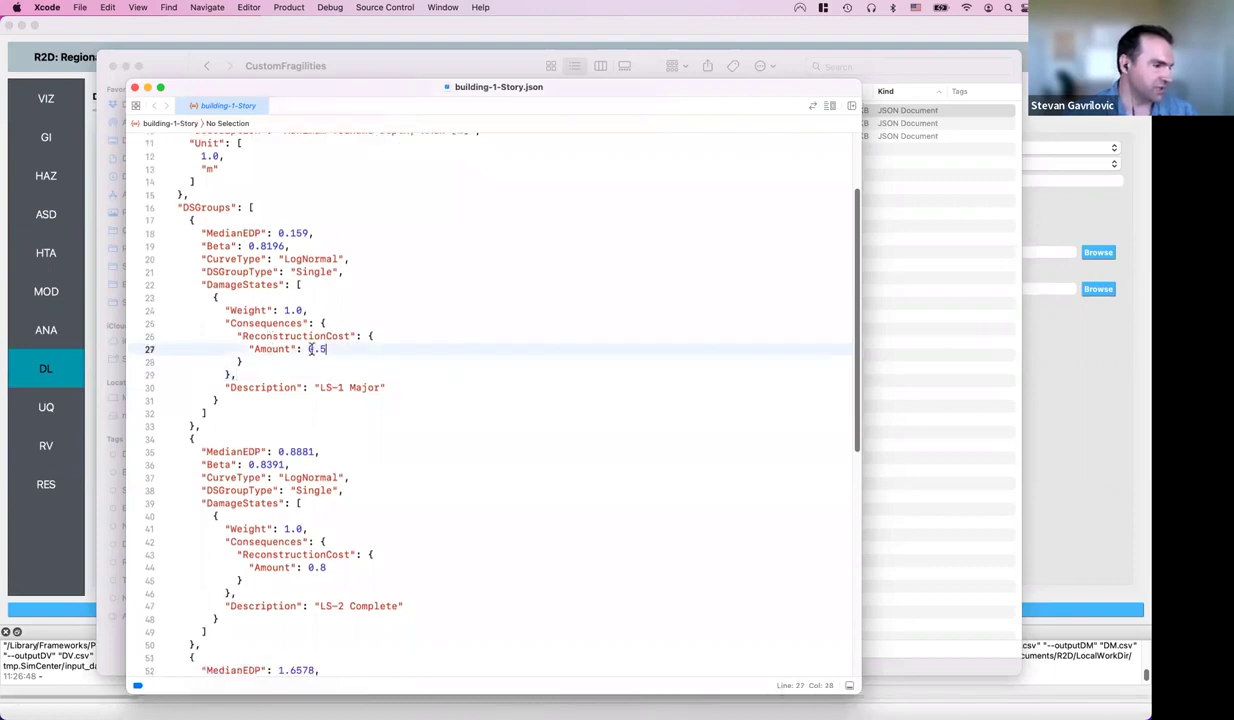
scroll(347, 367, down, 2)
scroll(347, 368, down, 10)
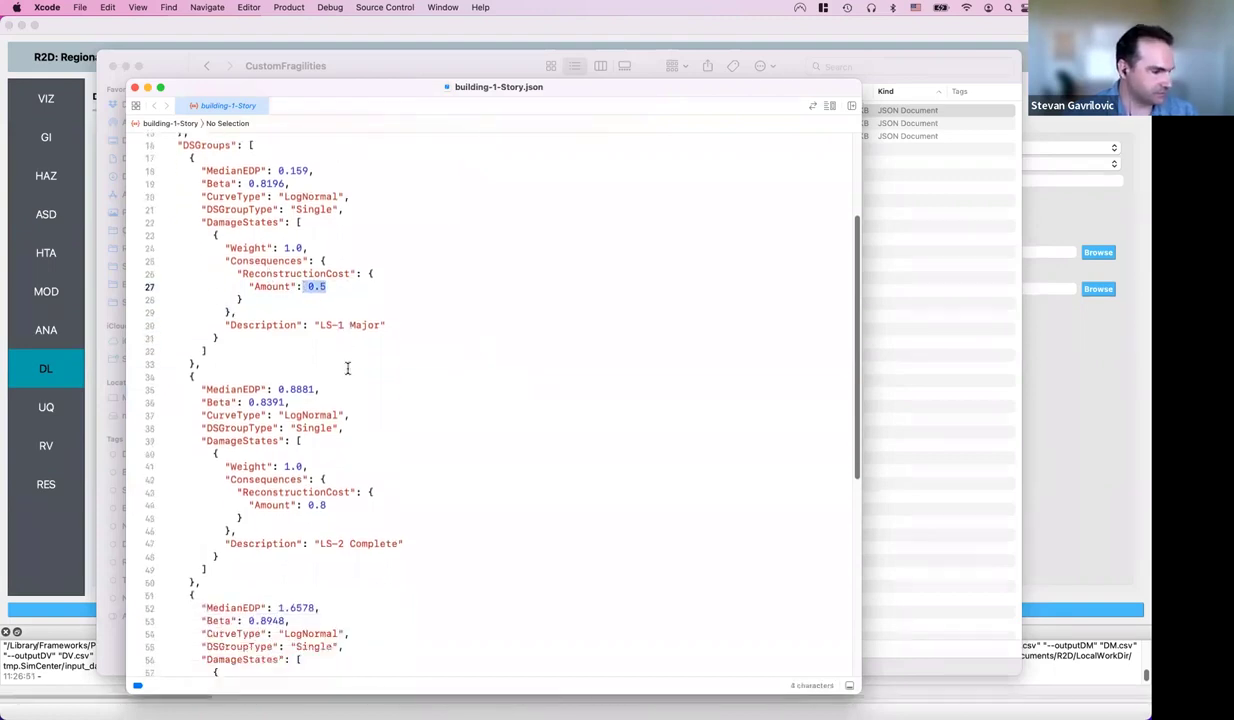
scroll(347, 368, up, 12)
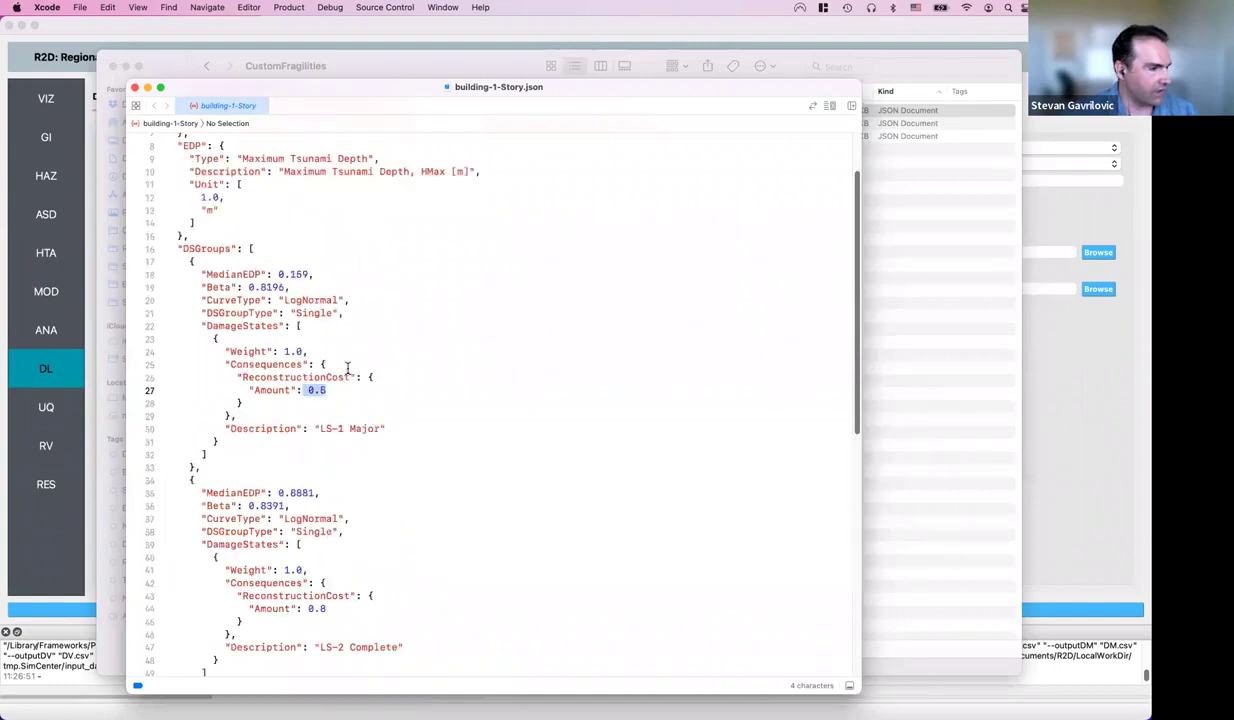
click(136, 88)
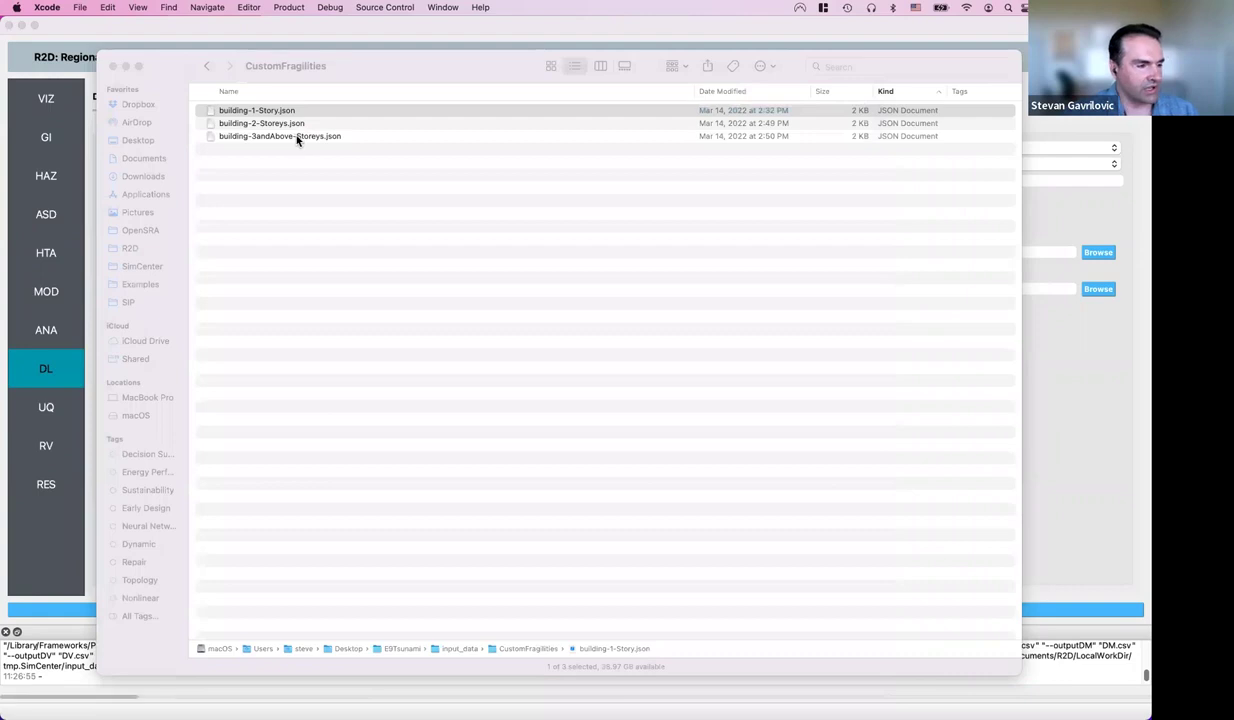
Return to the input_data folder and view the contents of GISBuildingInventory
click(207, 66)
click(207, 66)
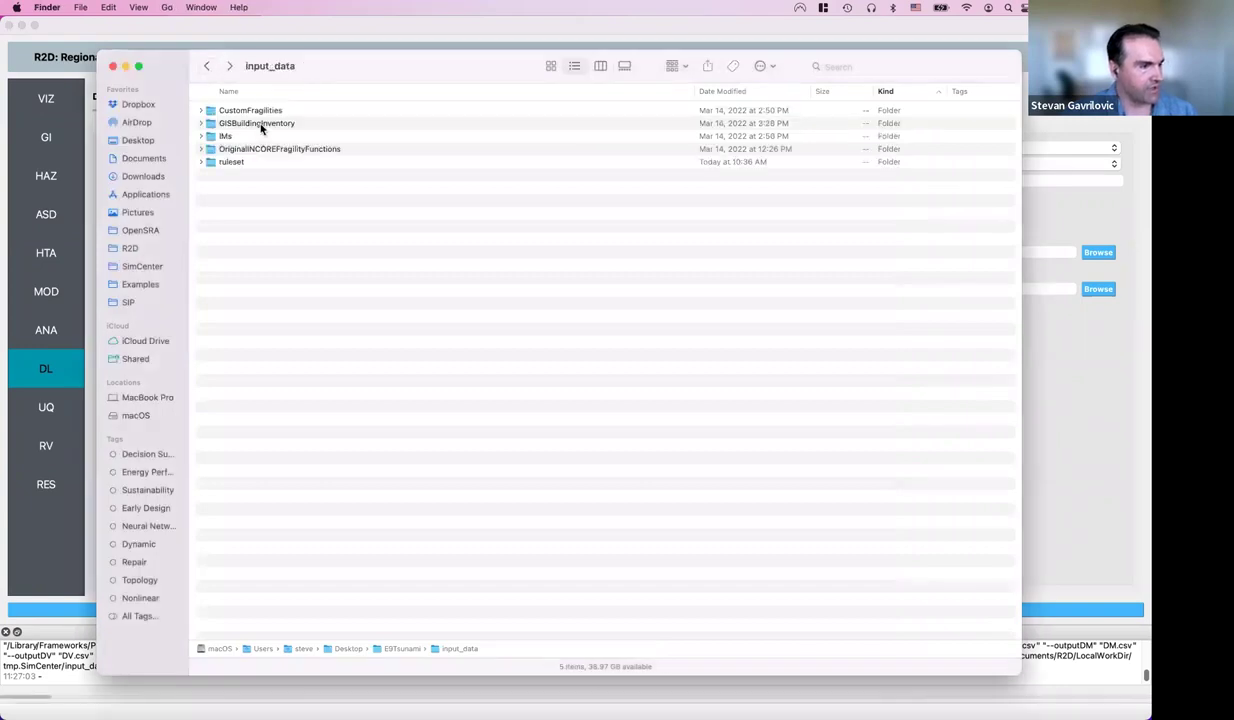
double_click(256, 123)
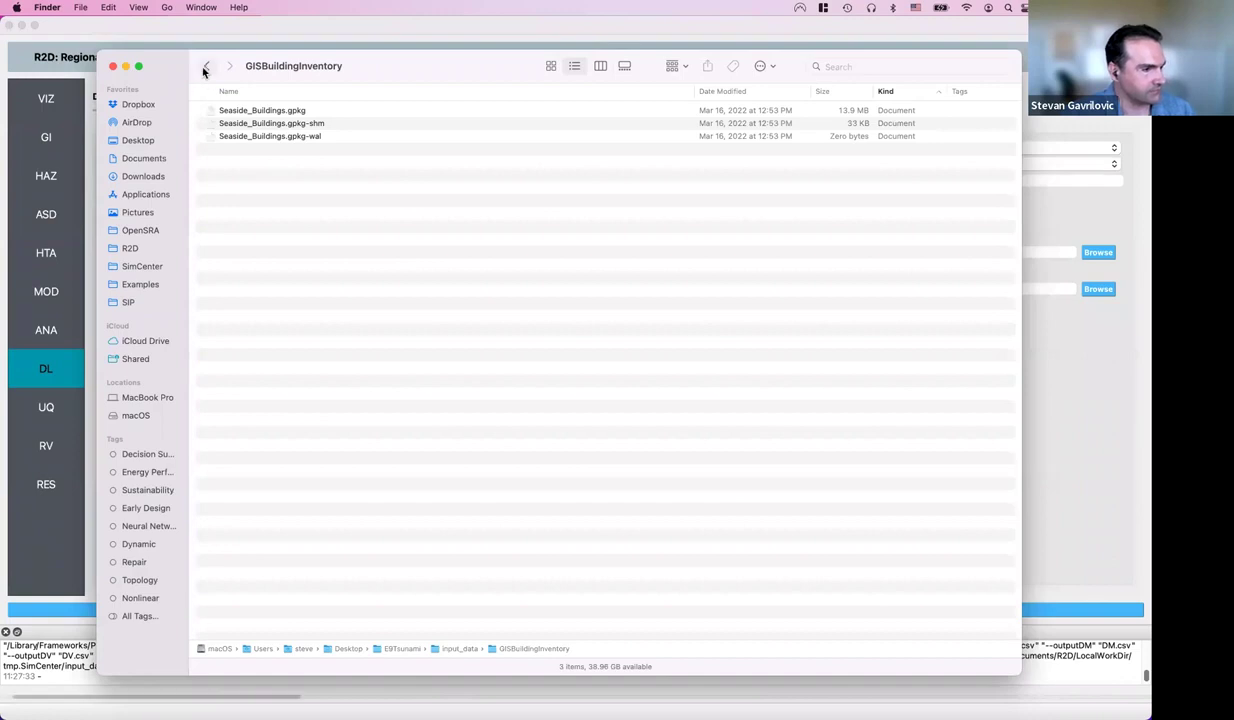
View the 500yr tsunami intensity measure files inside the IMs folder and return to the input_data folder
key(super+bracketleft)
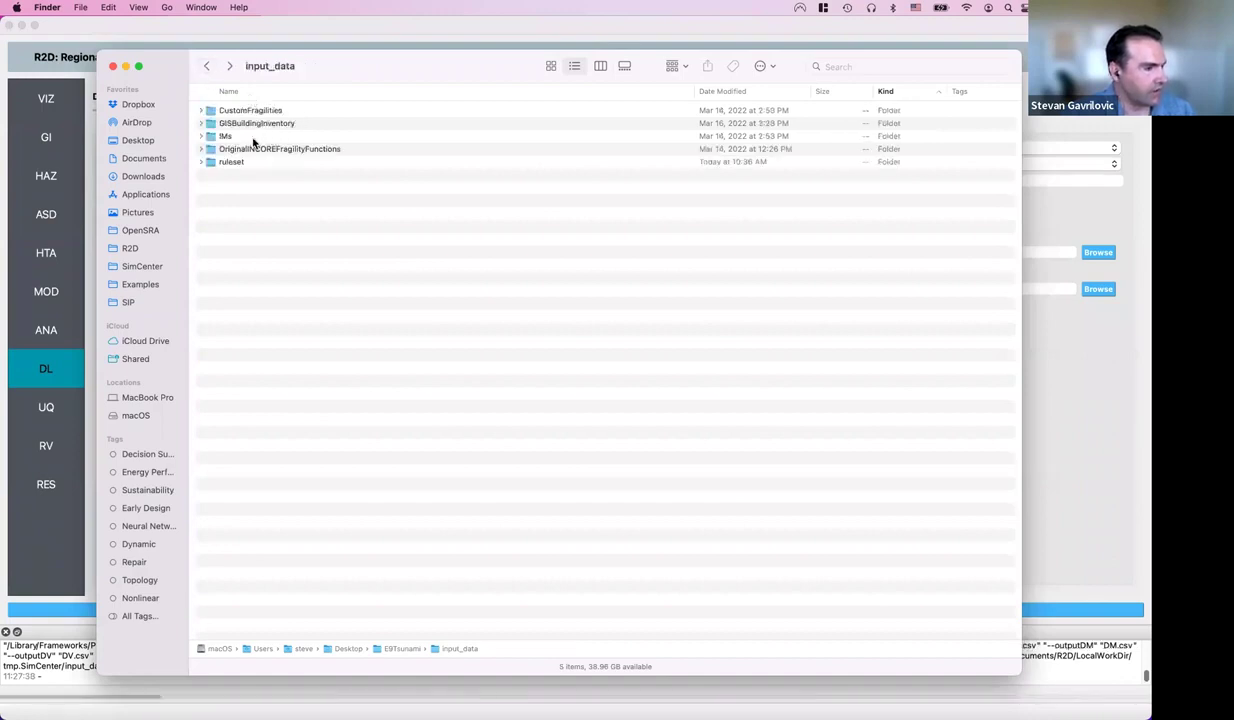
double_click(242, 132)
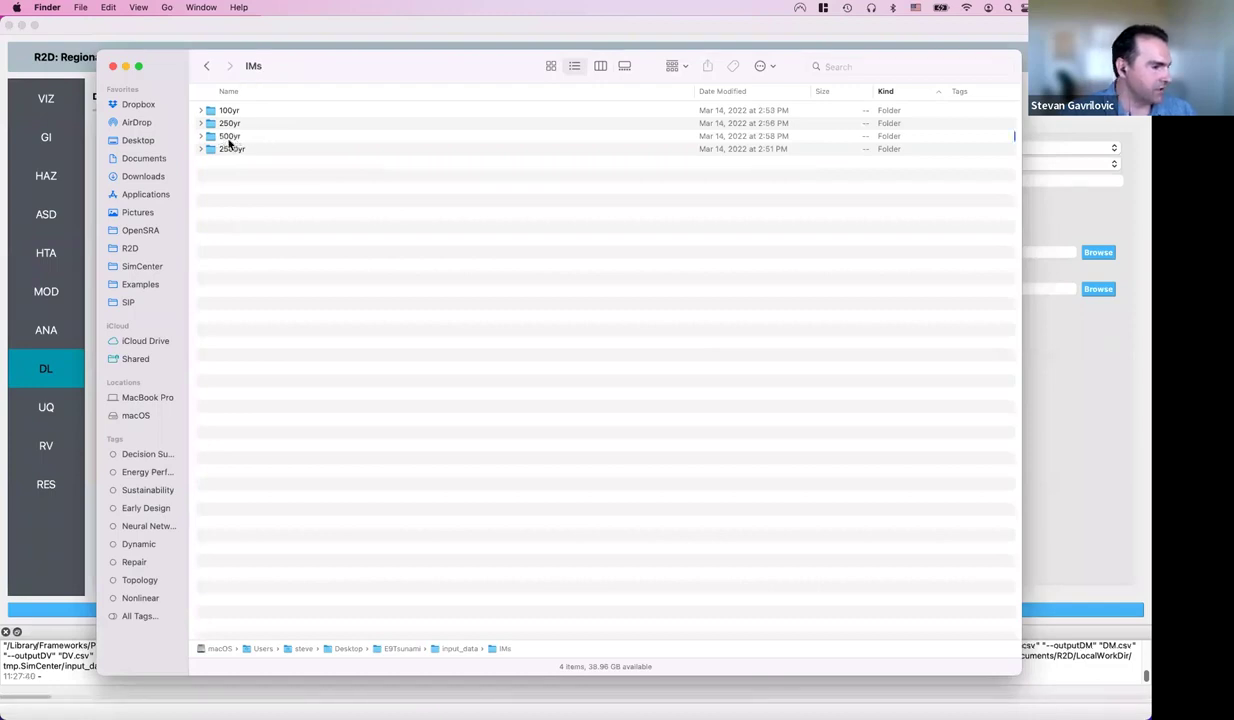
double_click(229, 138)
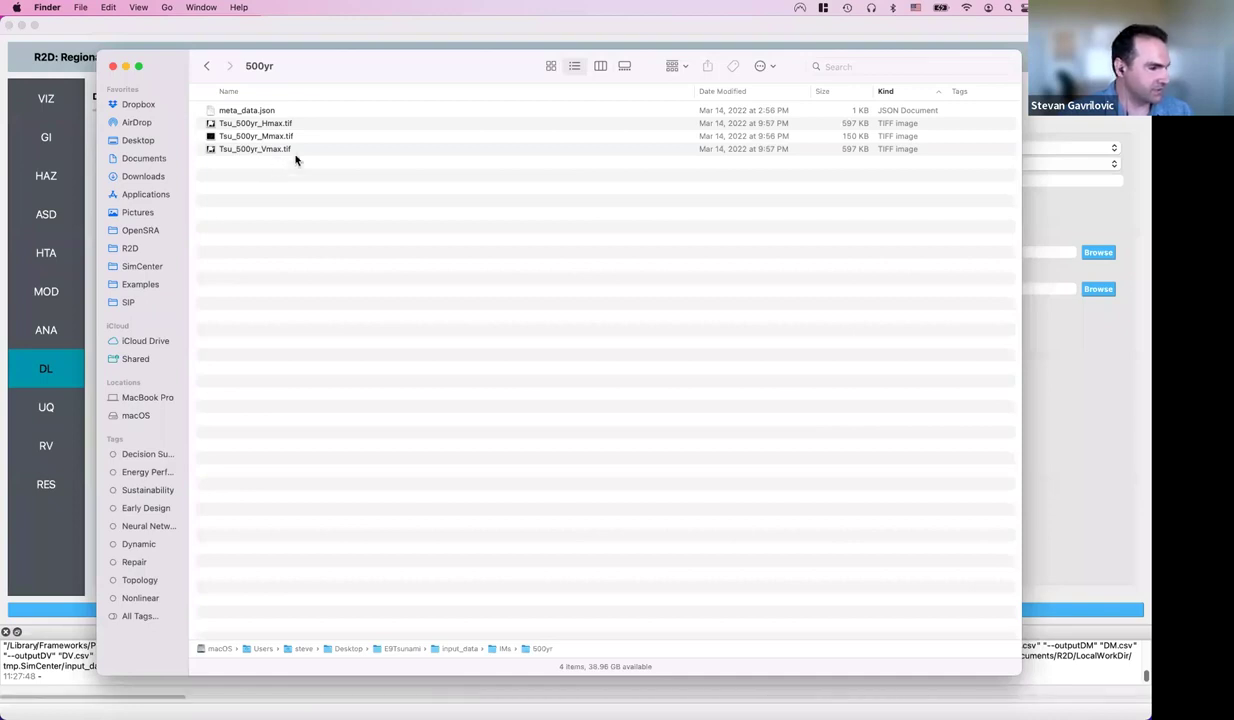
drag(336, 73, 382, 74)
click(253, 68)
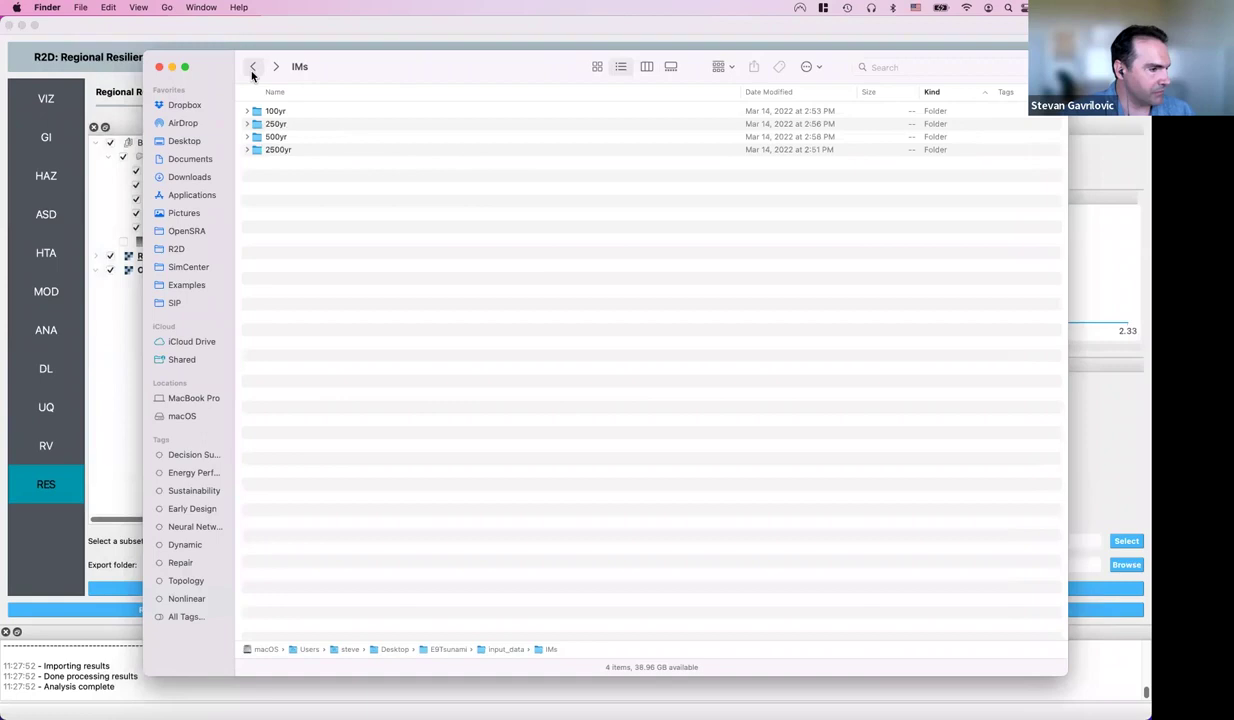
click(252, 68)
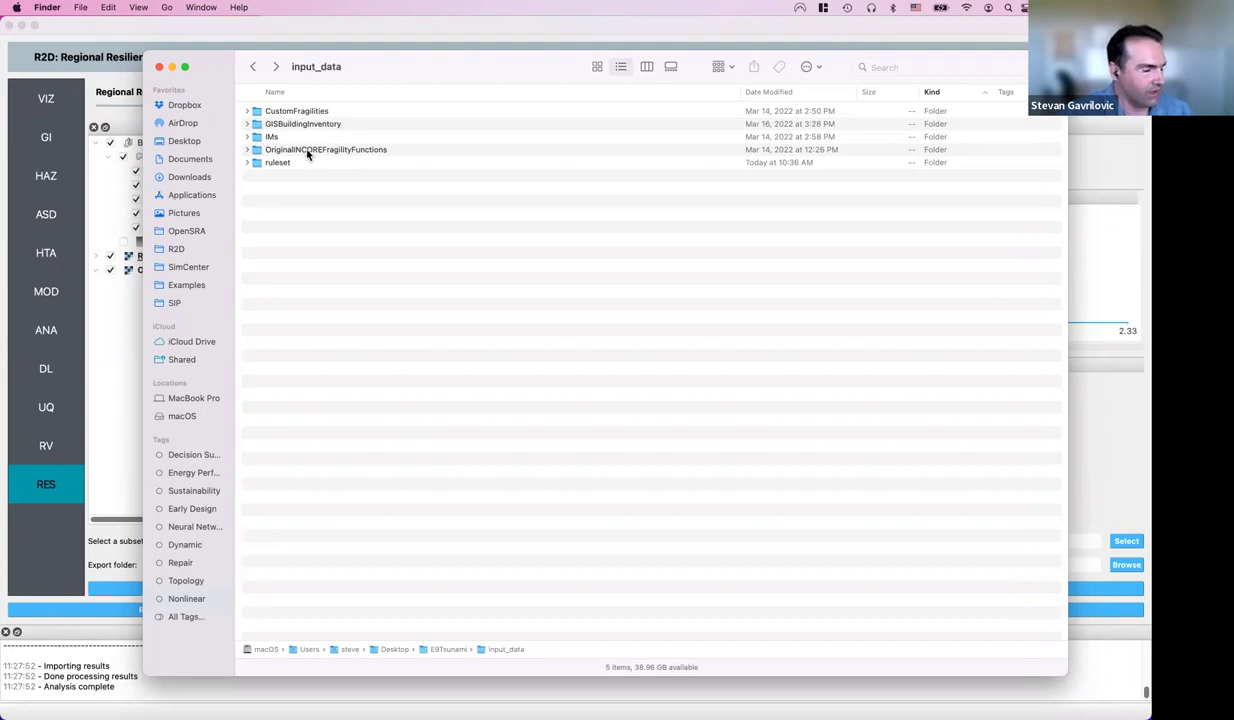
Open build_1Story.json from the OriginalINCOREFragilityFunctions folder and examine its curveParameters block
double_click(366, 151)
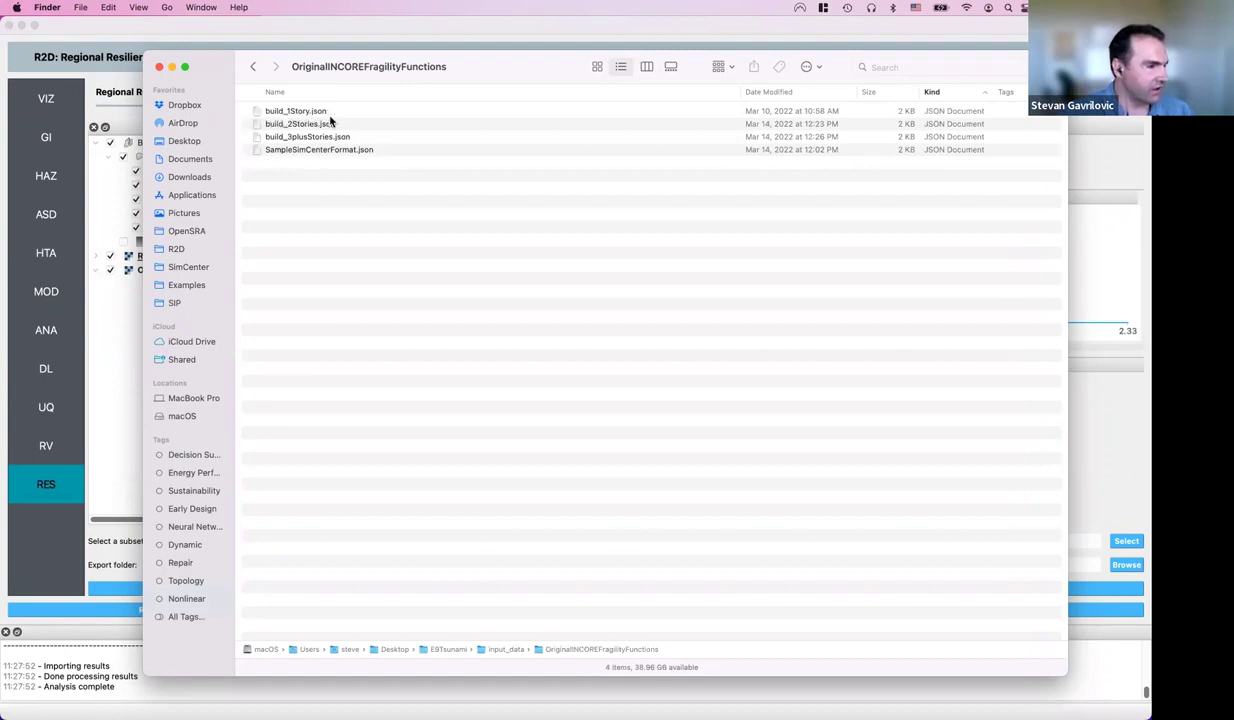
double_click(300, 111)
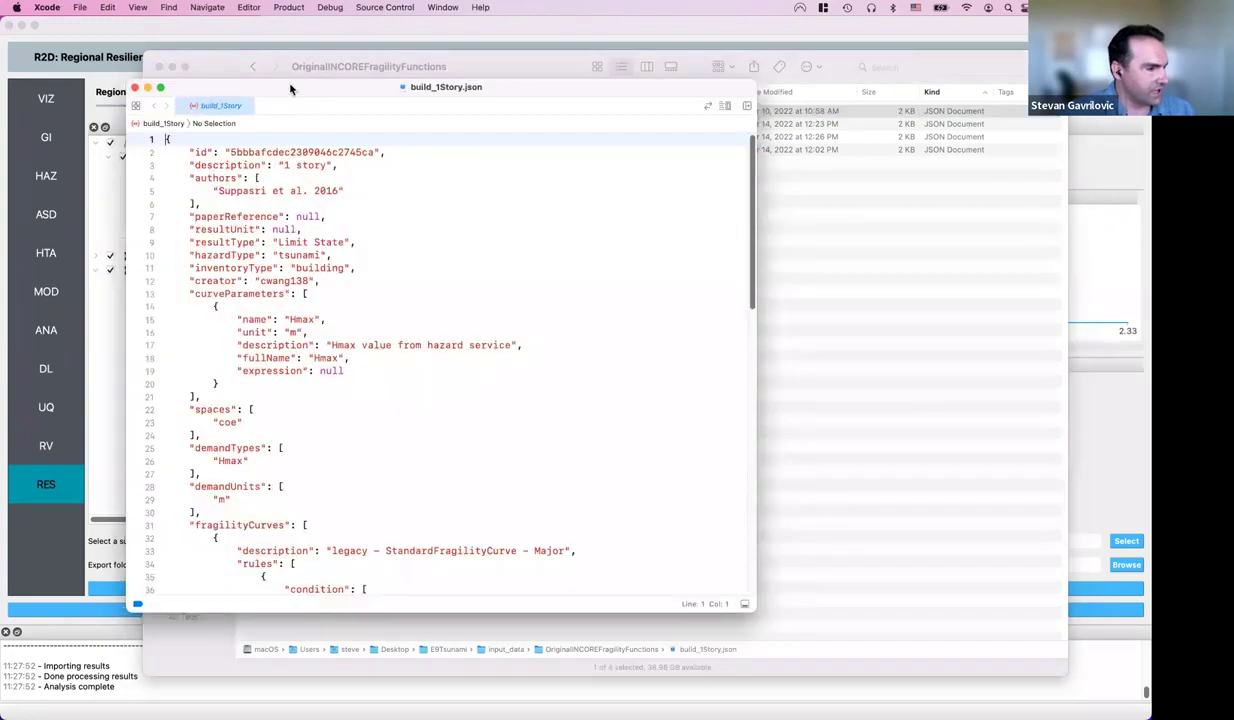
drag(291, 84, 269, 55)
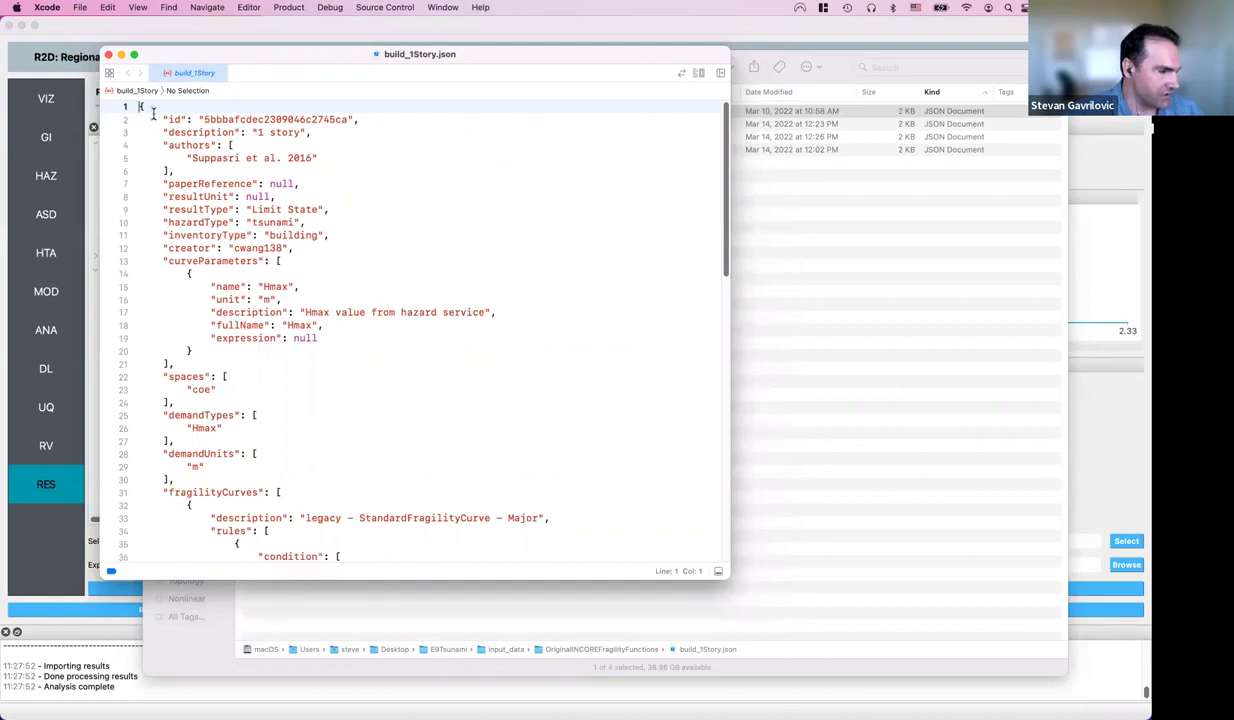
scroll(270, 205, down, 3)
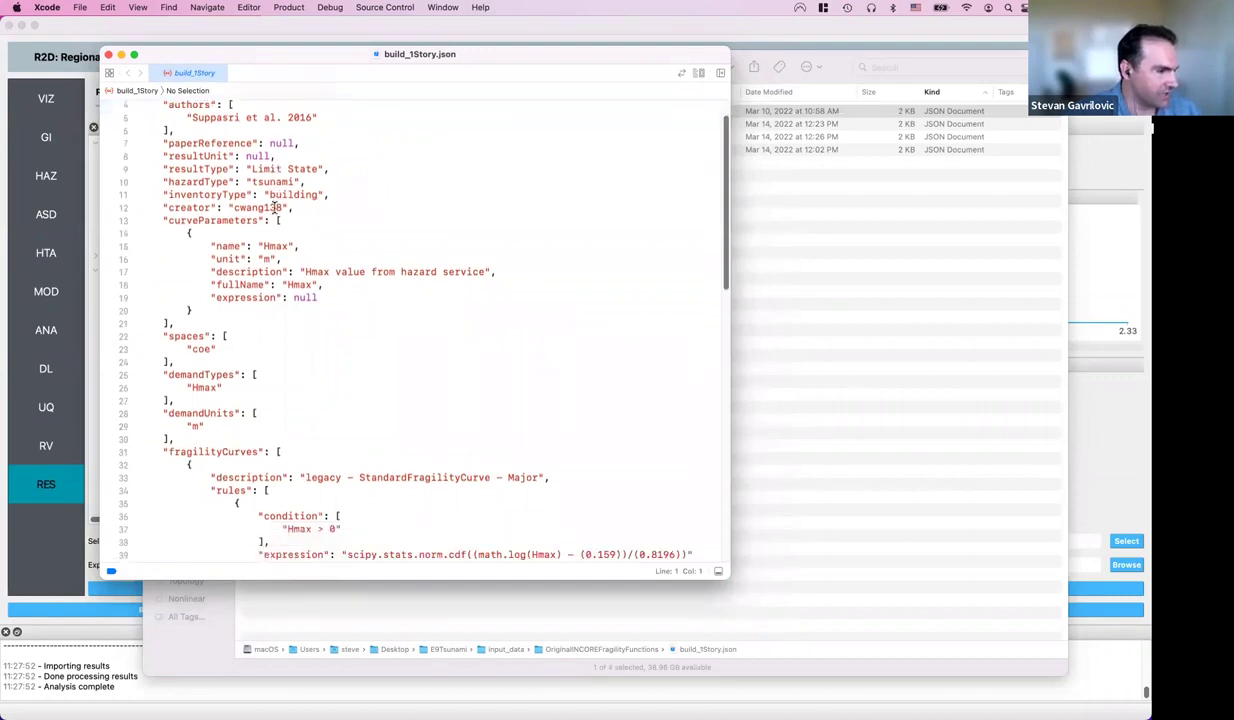
drag(331, 310, 147, 226)
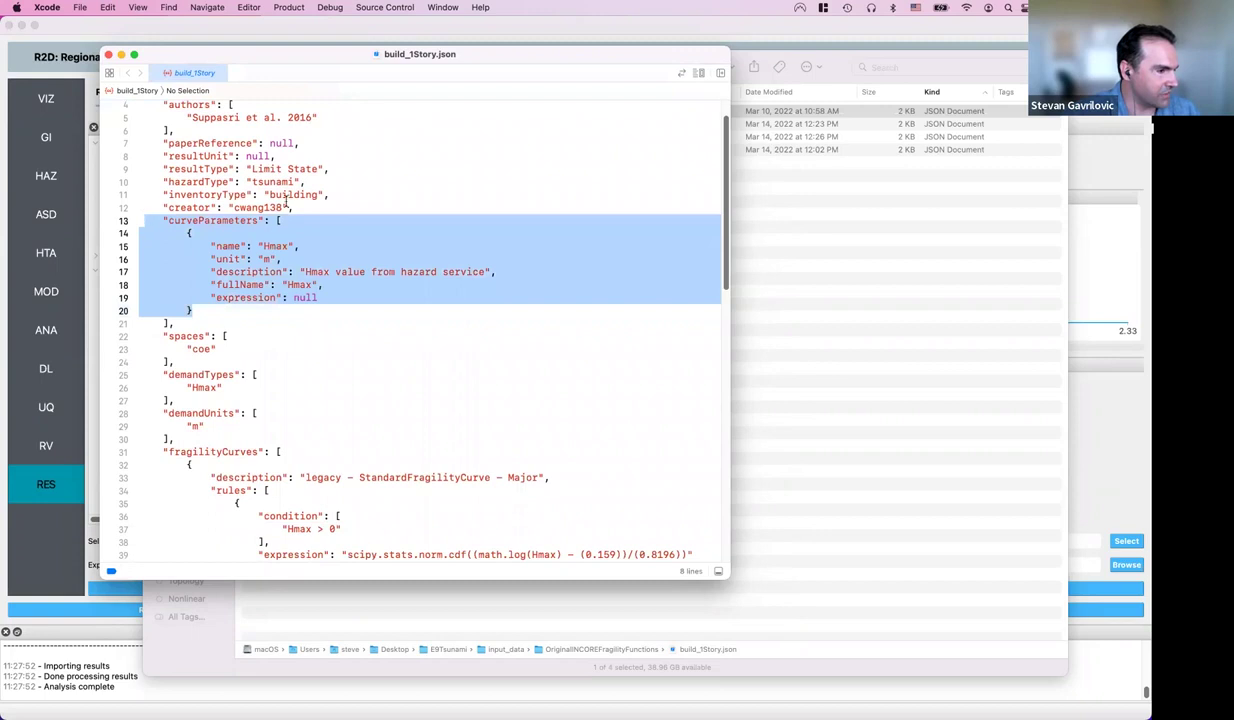
Examine the fragility curve expressions of each limit state in build_1Story.json, highlighting the Complete curve's parameters, and close the file
scroll(305, 217, down, 2)
scroll(291, 158, down, 5)
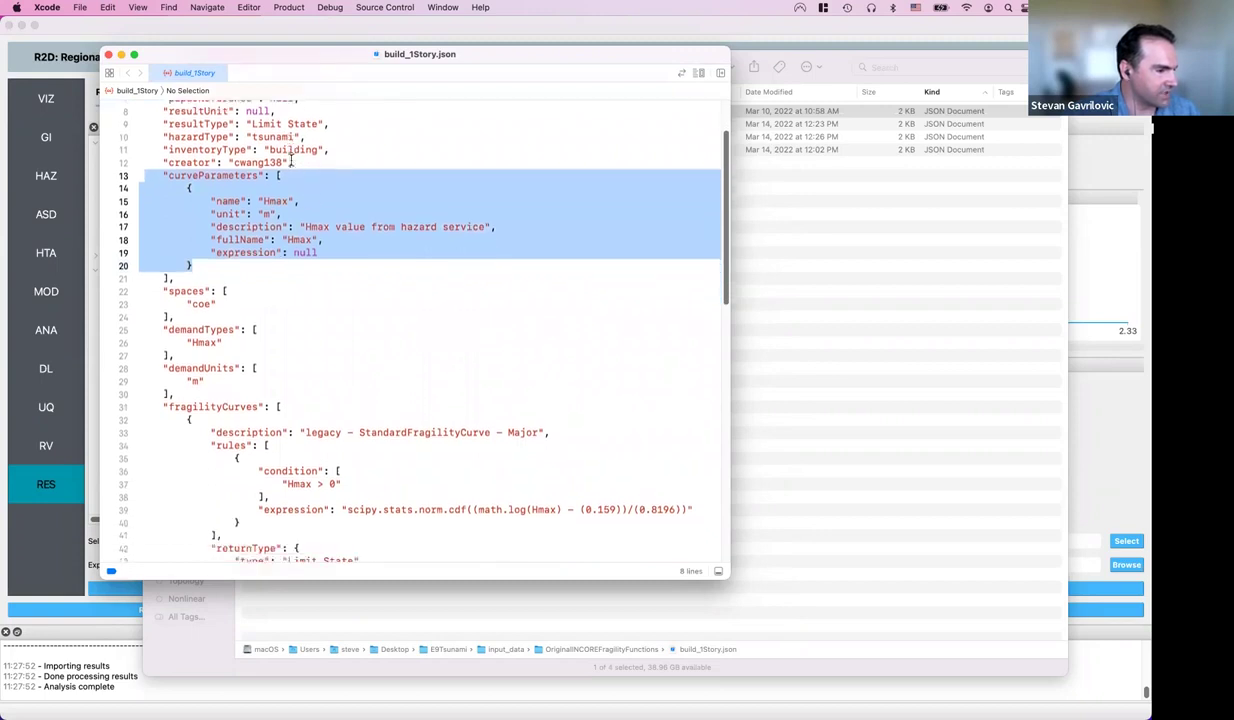
scroll(291, 158, down, 5)
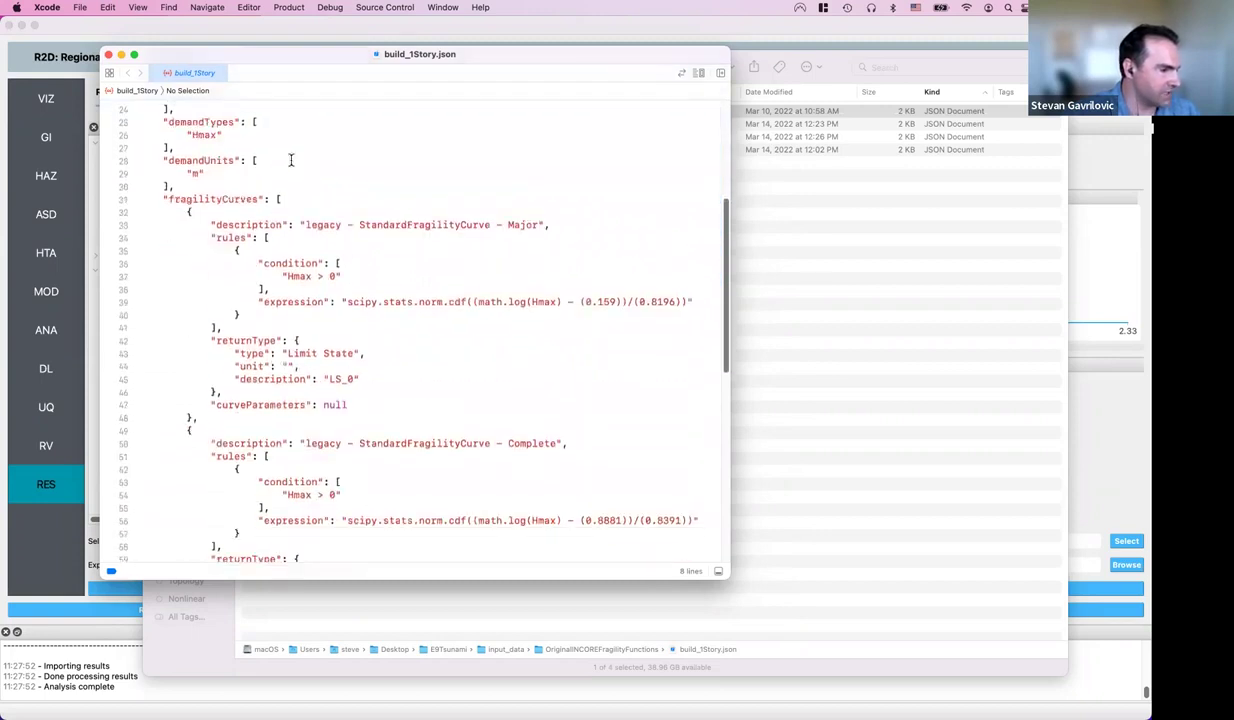
scroll(291, 160, down, 5)
scroll(519, 287, down, 1)
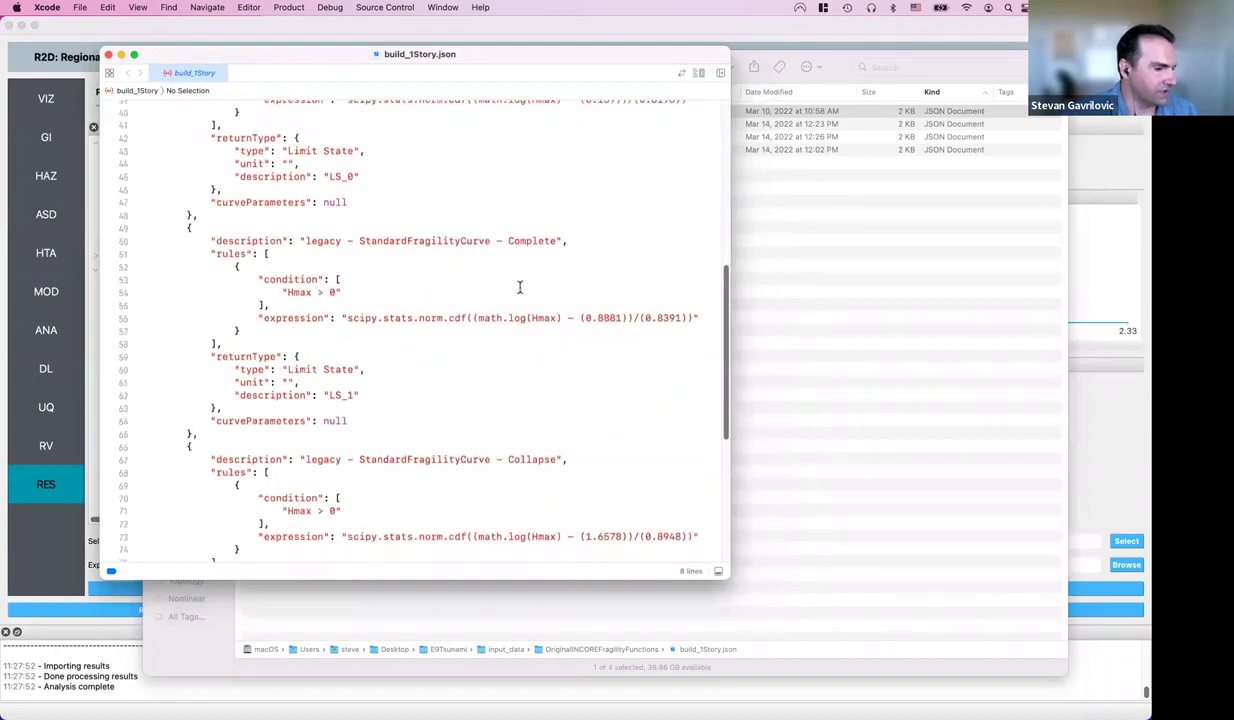
drag(584, 318, 697, 318)
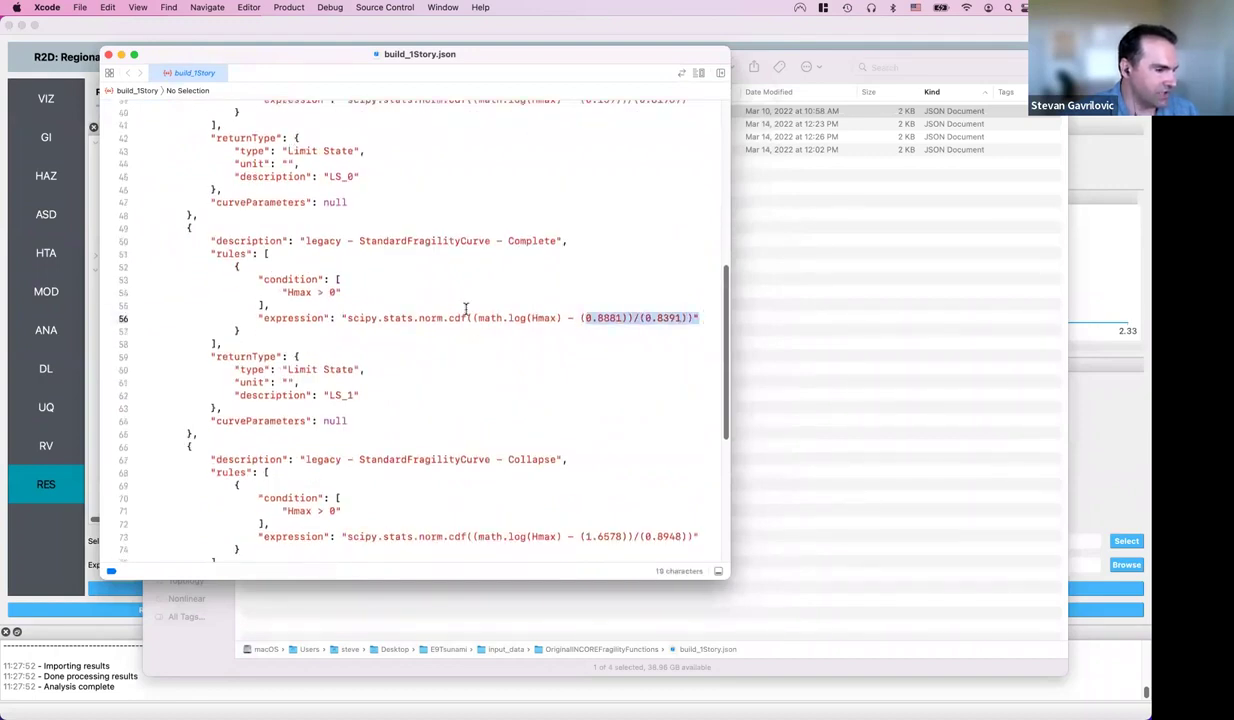
scroll(333, 289, down, 15)
scroll(333, 288, up, 20)
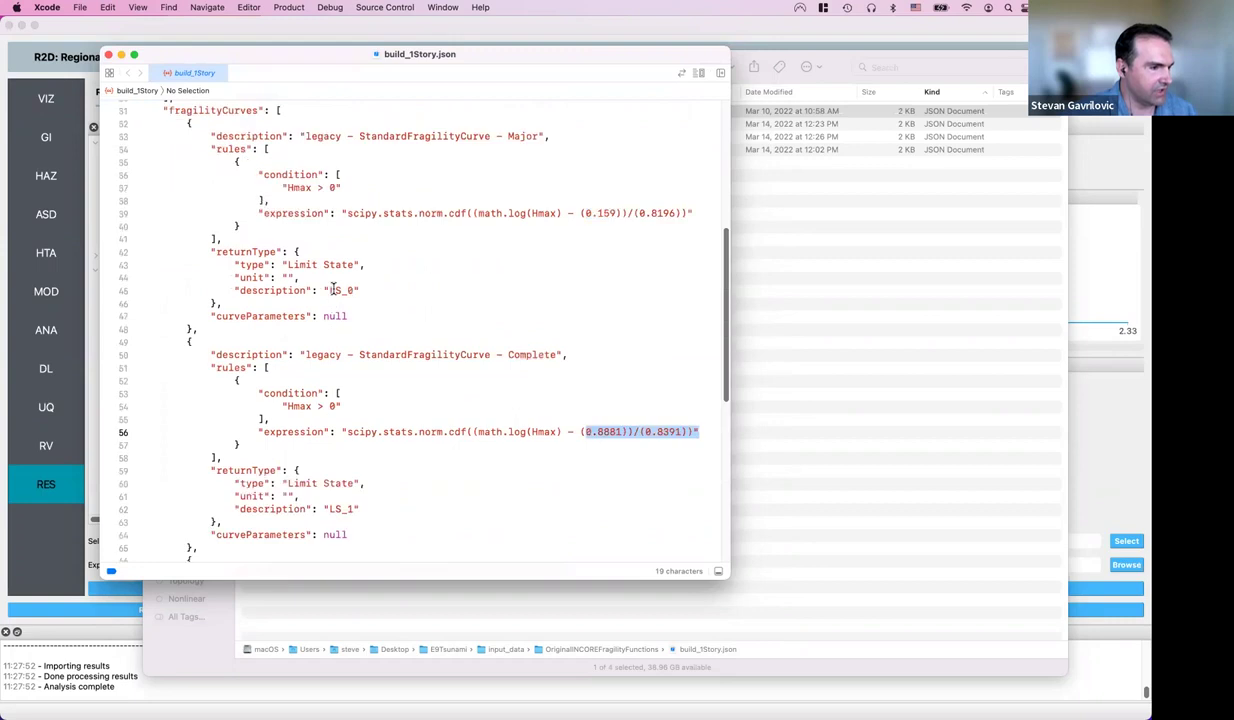
click(108, 55)
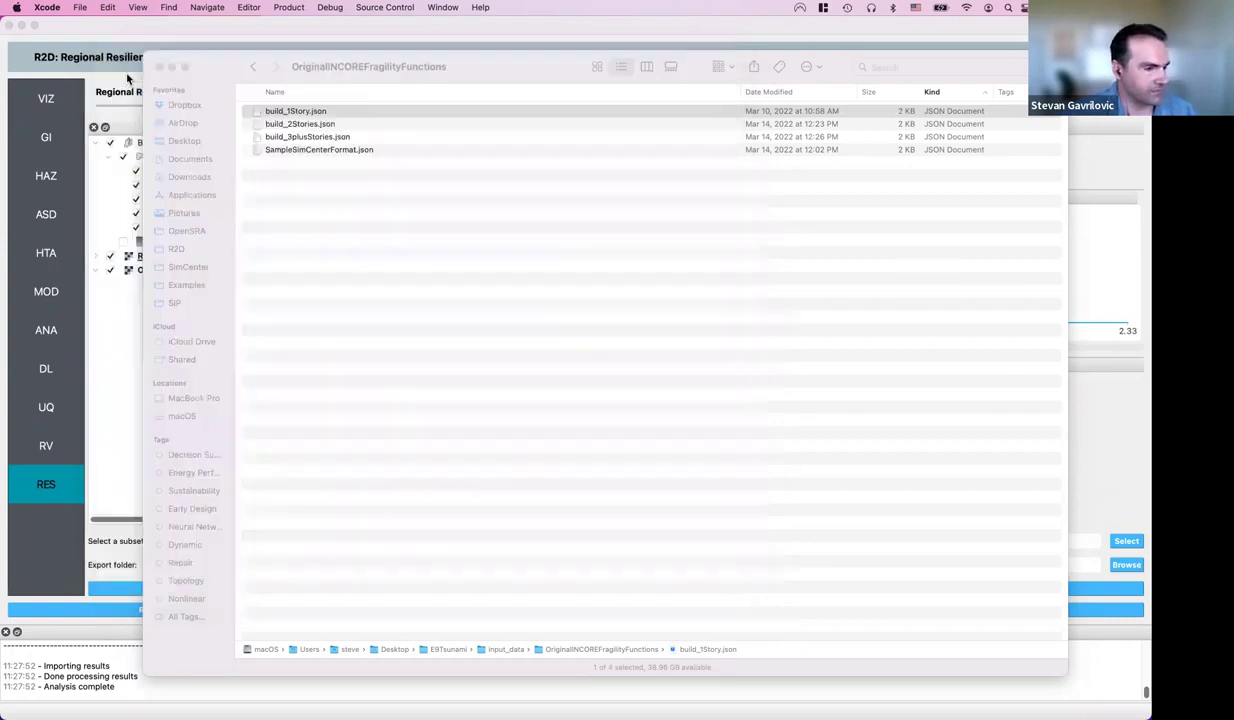
Open SampleSimCenterFormat.json to view the SimCenter fragility format and close it again
click(412, 224)
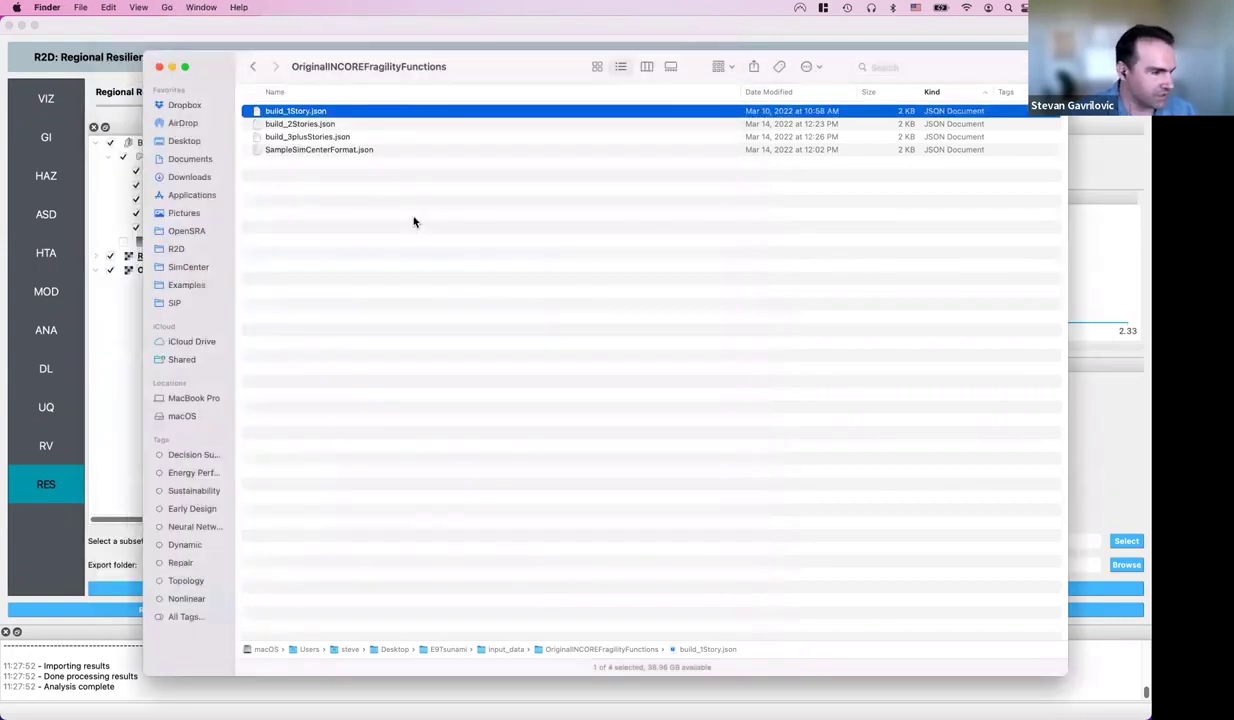
double_click(297, 151)
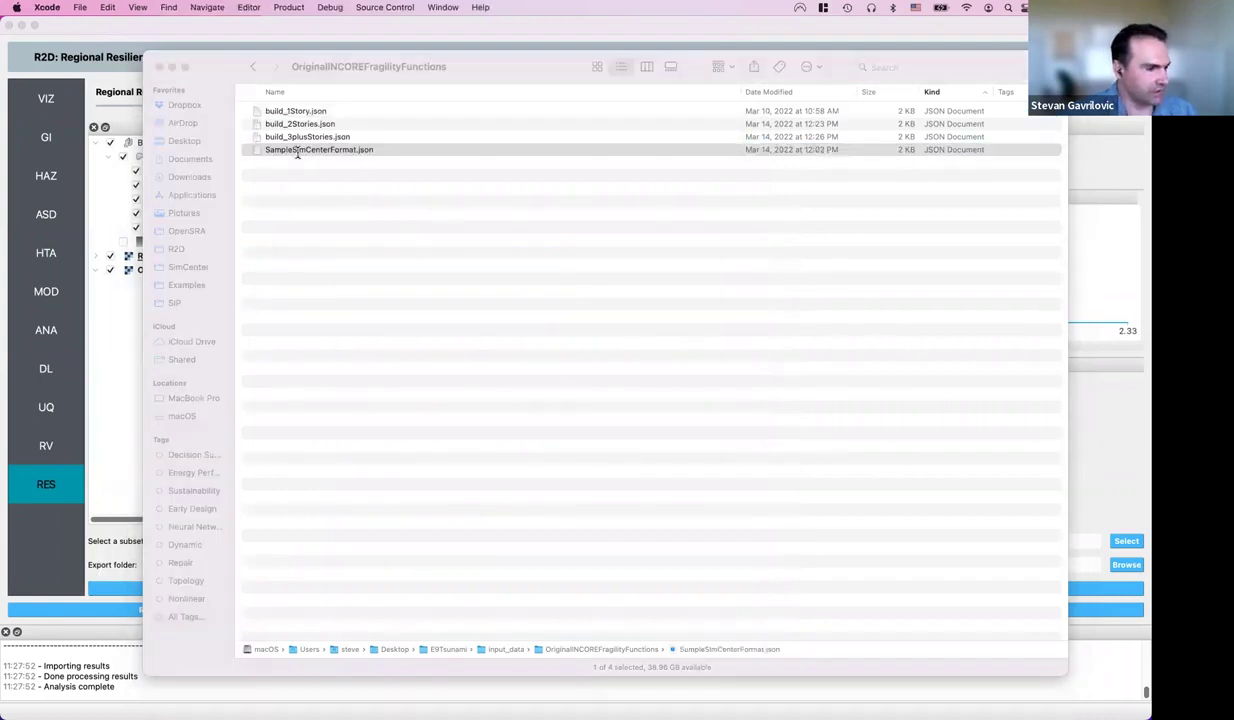
scroll(600, 162, down, 2)
scroll(615, 160, up, 2)
mouse_move(631, 158)
mouse_down()
mouse_move(617, 252)
mouse_move(632, 276)
mouse_move(634, 393)
mouse_move(630, 160)
mouse_move(610, 150)
mouse_up()
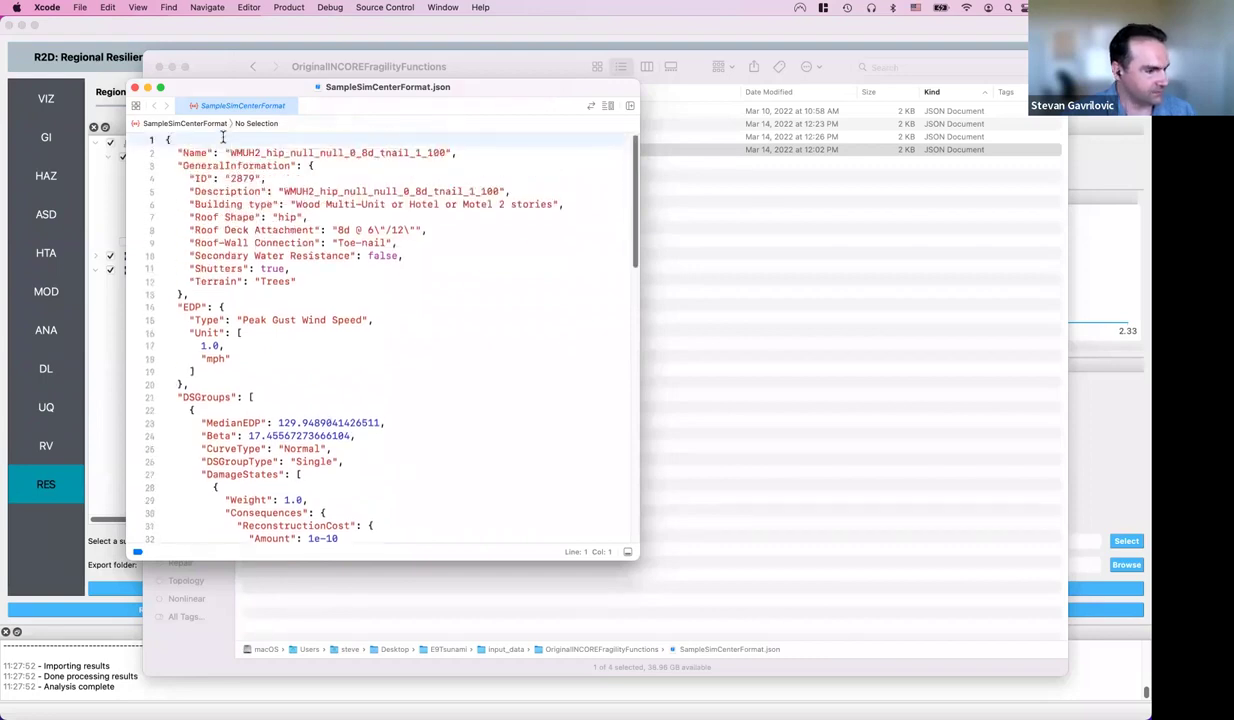
click(136, 88)
Open custom_pop.py from the ruleset folder in input_data and enlarge its window to show more code
click(255, 68)
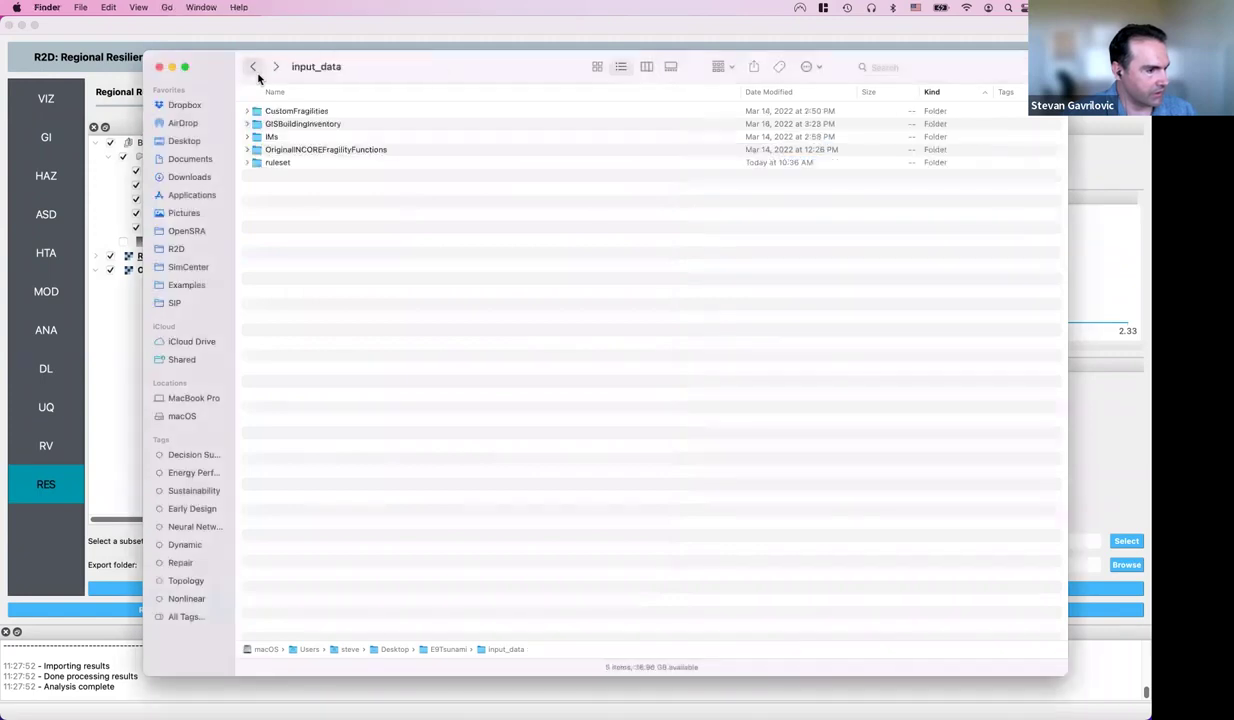
double_click(283, 164)
double_click(284, 112)
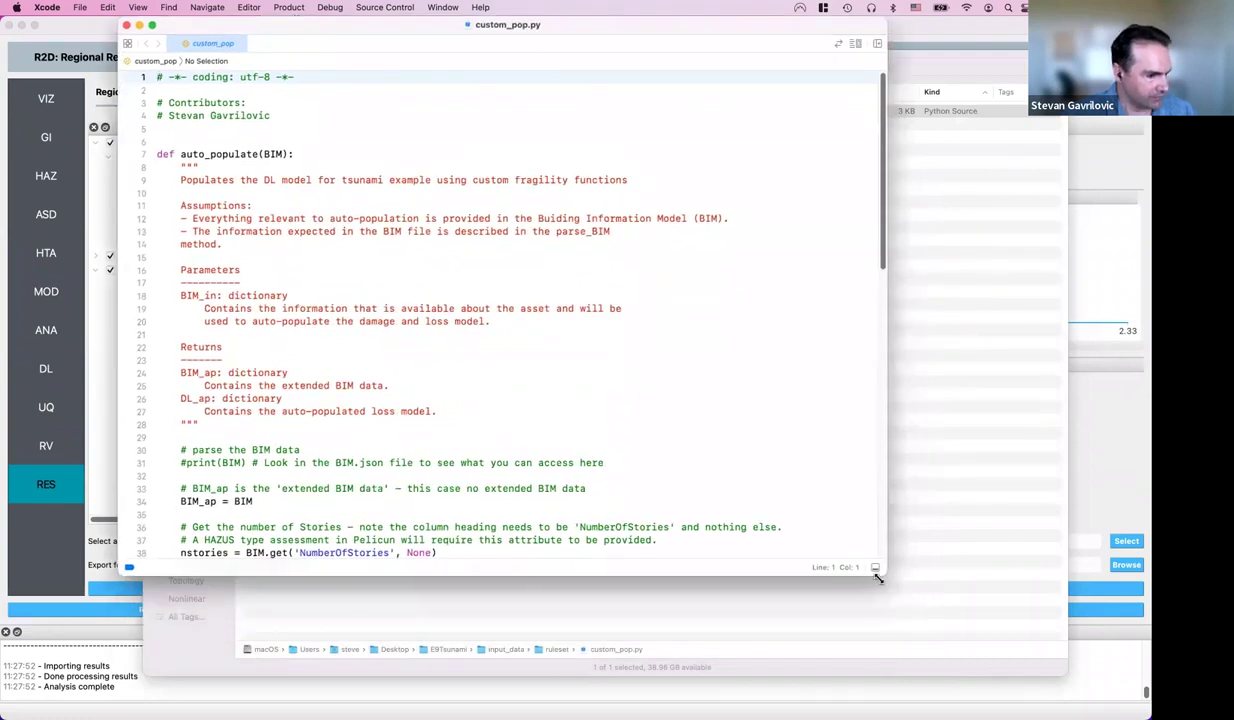
drag(876, 569, 978, 714)
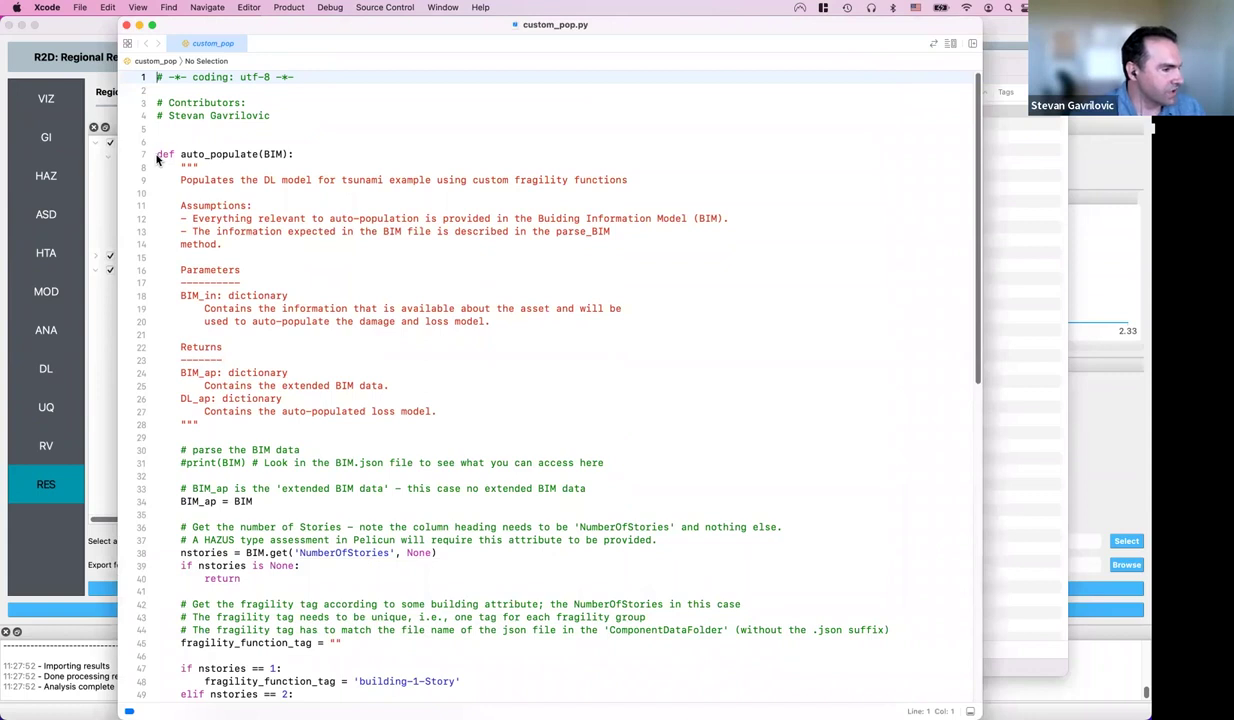
Examine the auto_populate function's BIM argument and its returned BIM_ap and DL_ap values in custom_pop.py
drag(157, 155, 306, 156)
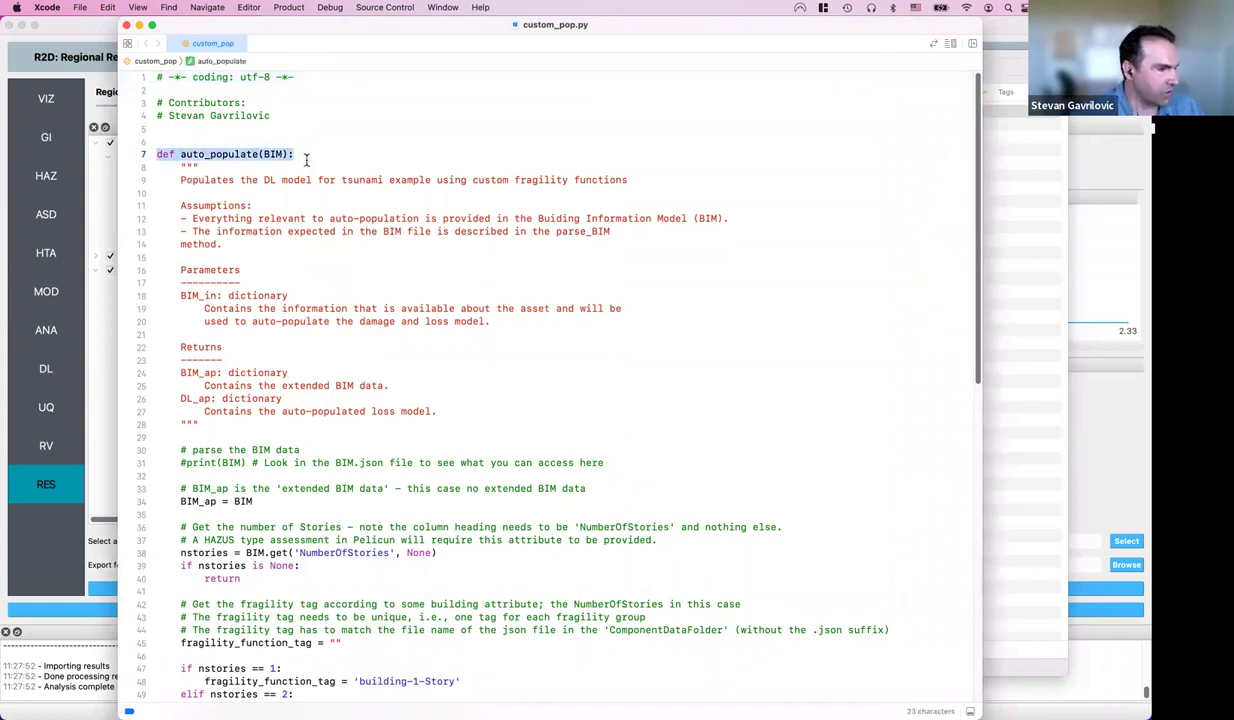
click(305, 156)
double_click(275, 154)
scroll(369, 292, down, 5)
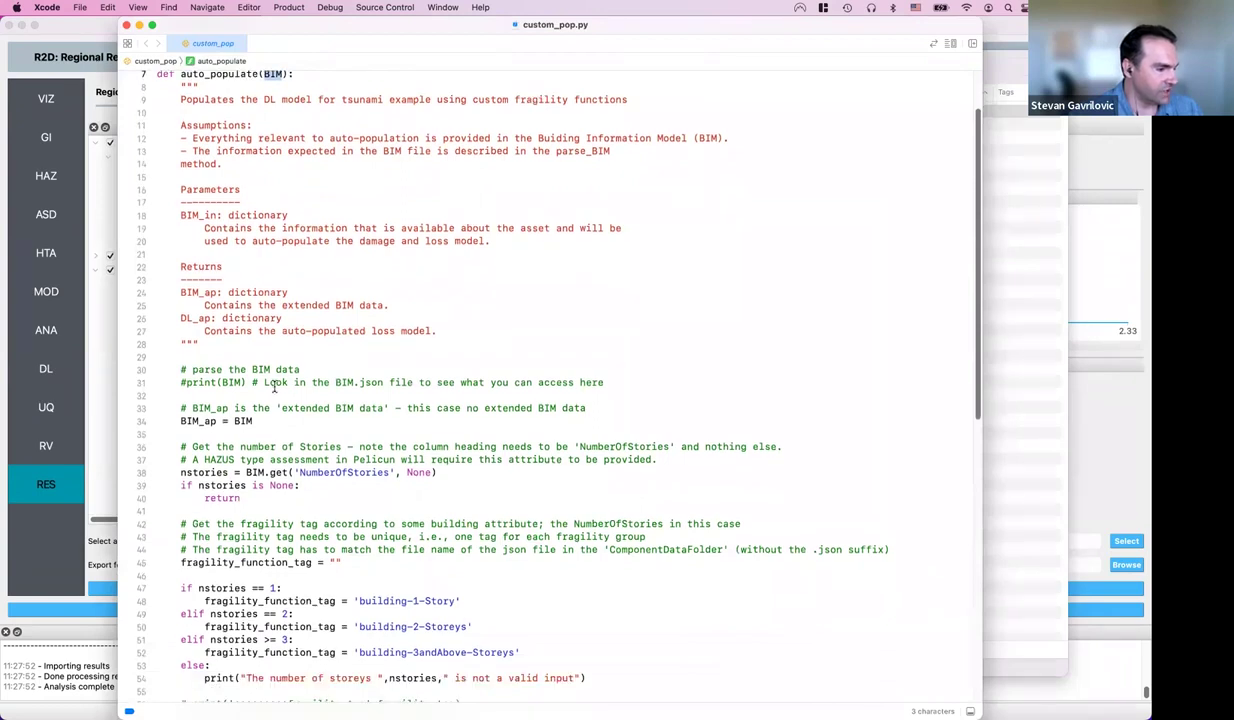
scroll(274, 387, down, 10)
drag(313, 518, 231, 518)
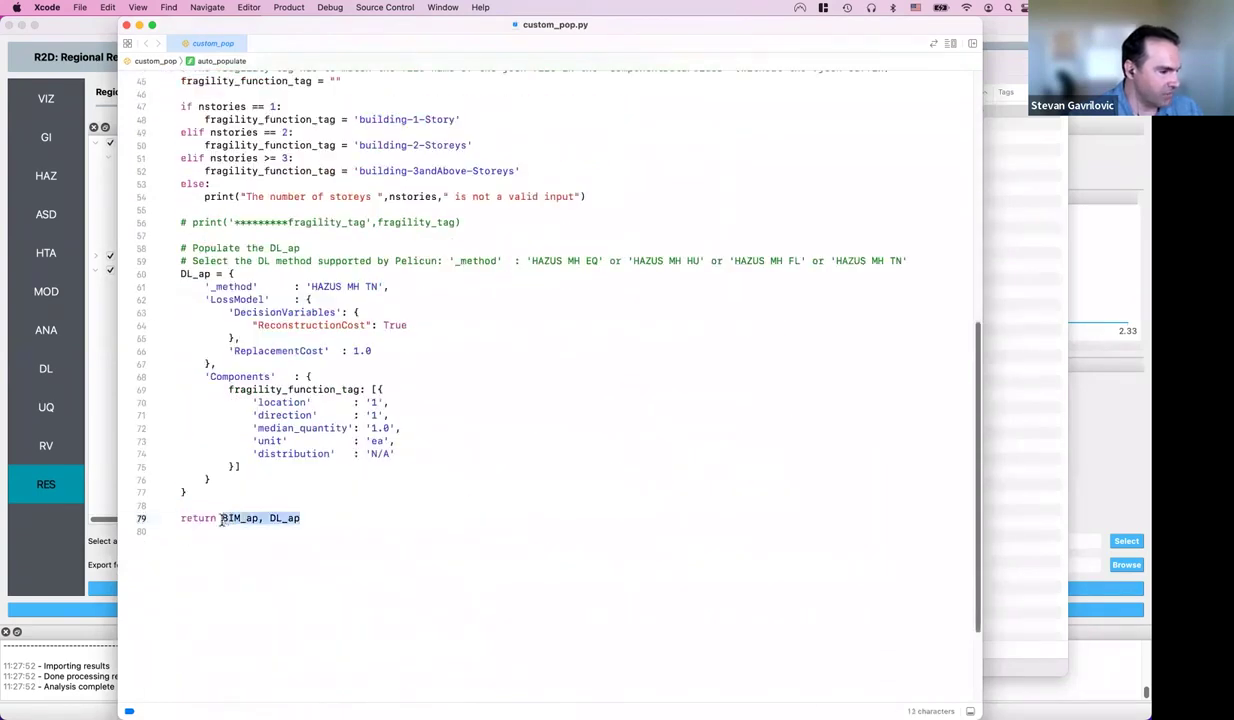
click(287, 518)
Examine the BIM_ap = BIM assignment and the comment about extended BIM data in the script
scroll(308, 519, up, 3)
scroll(310, 521, up, 8)
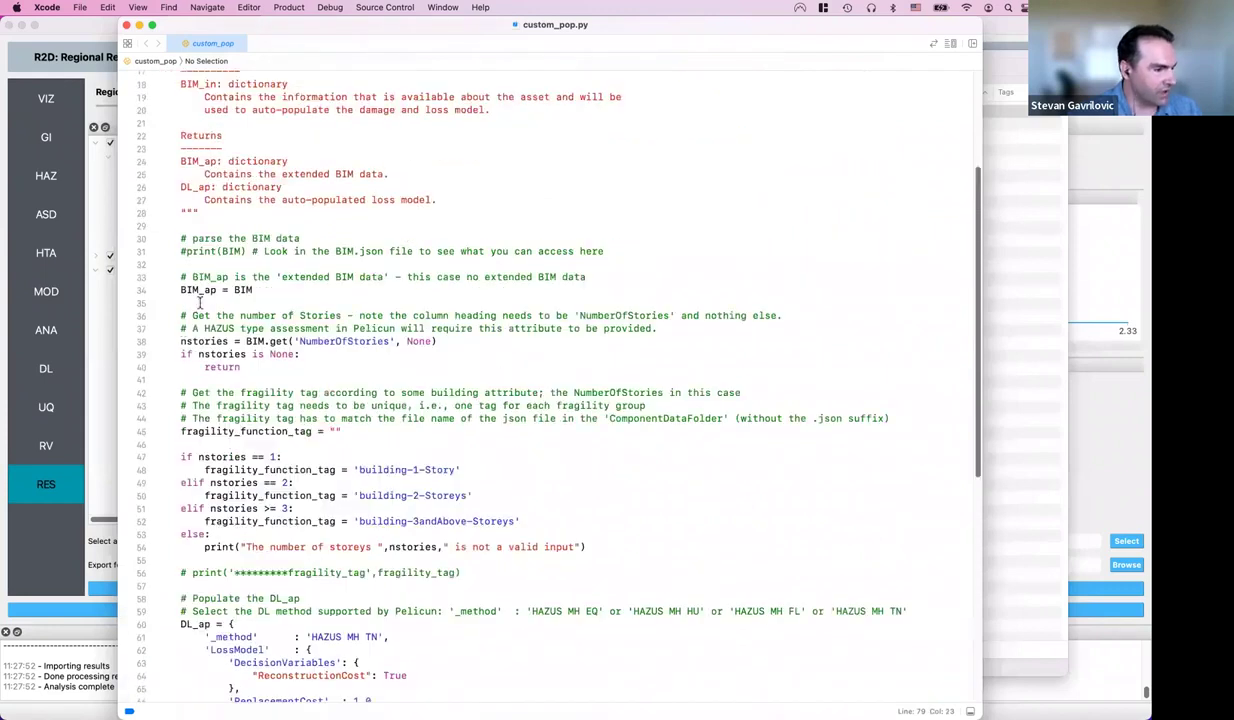
mouse_move(182, 291)
mouse_down()
mouse_move(222, 290)
mouse_move(185, 291)
mouse_up()
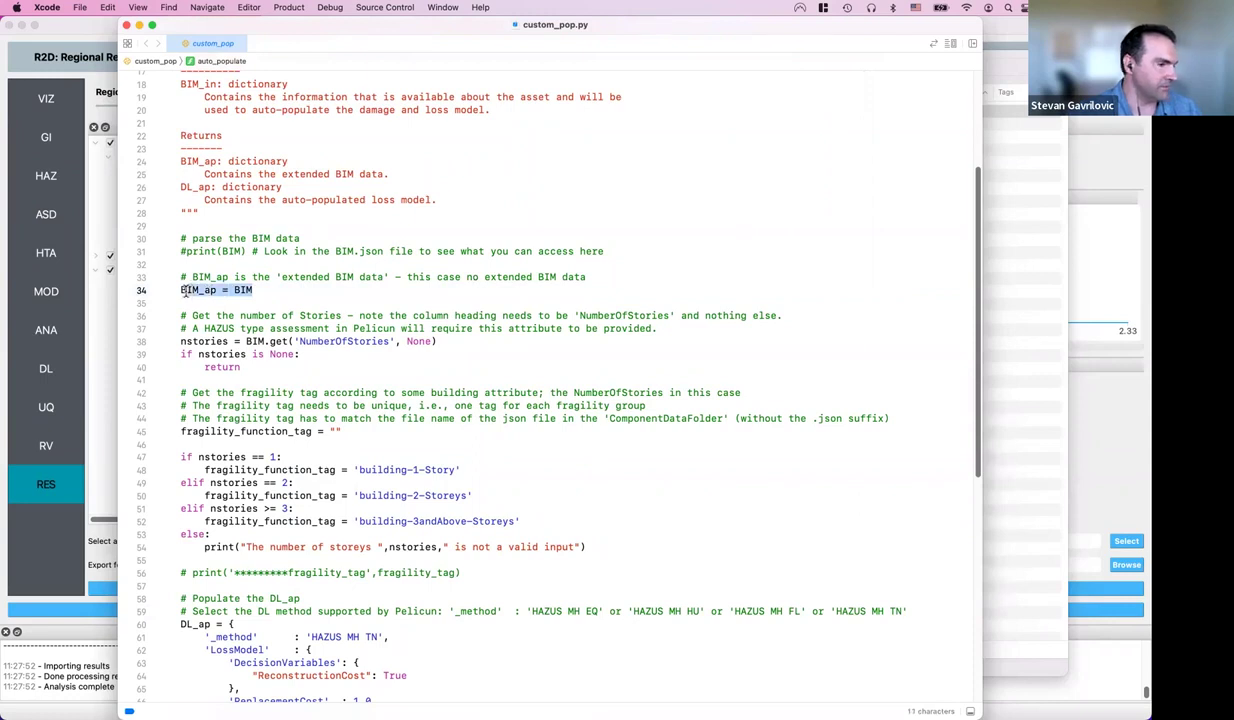
click(261, 289)
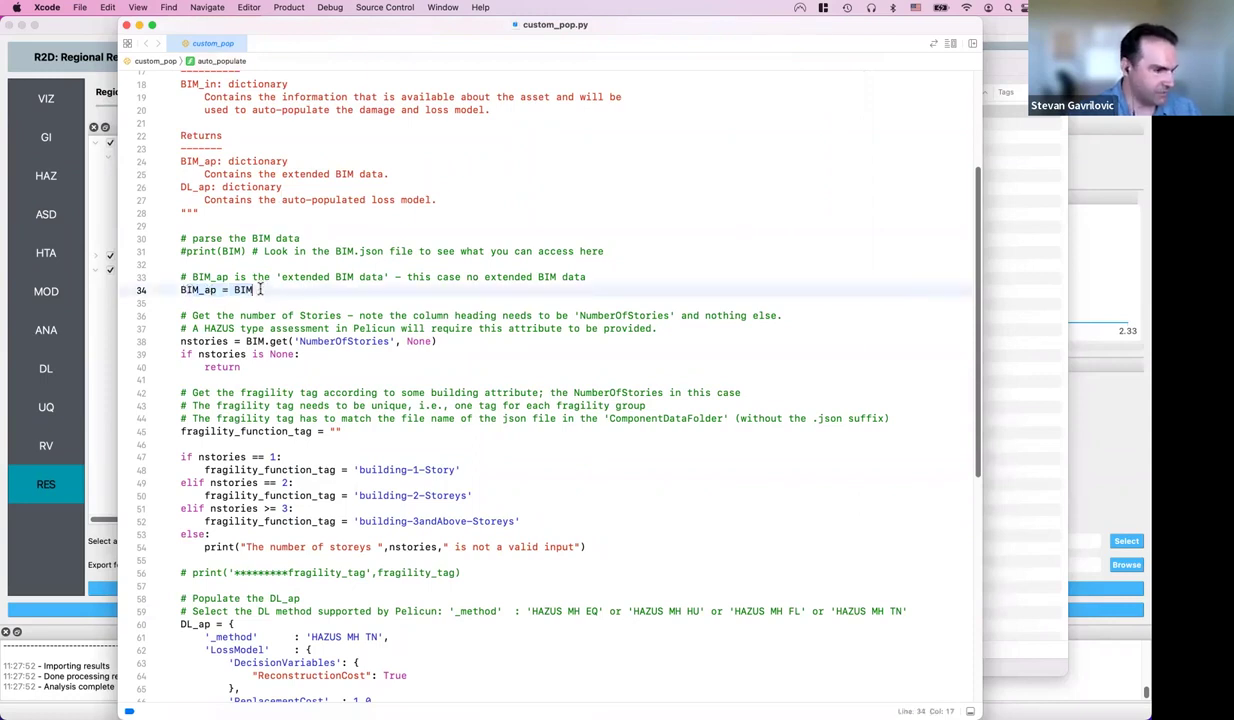
scroll(261, 289, down, 1)
drag(281, 267, 393, 267)
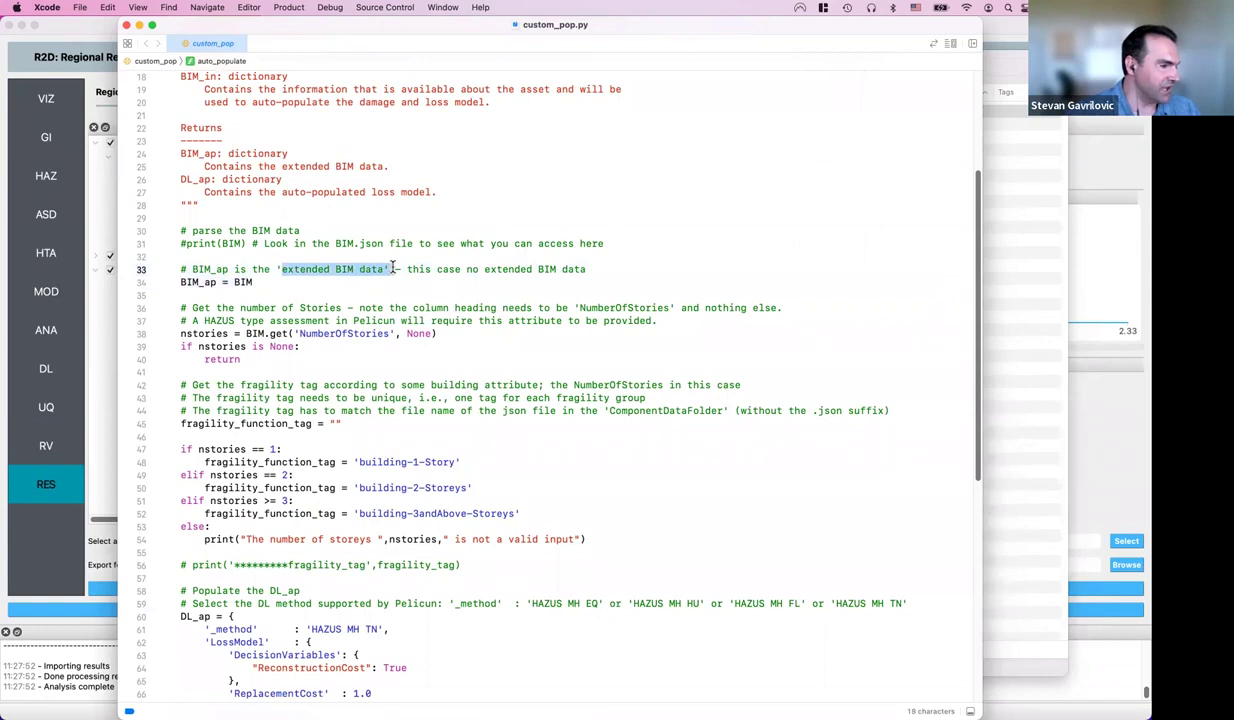
click(267, 285)
scroll(267, 285, down, 1)
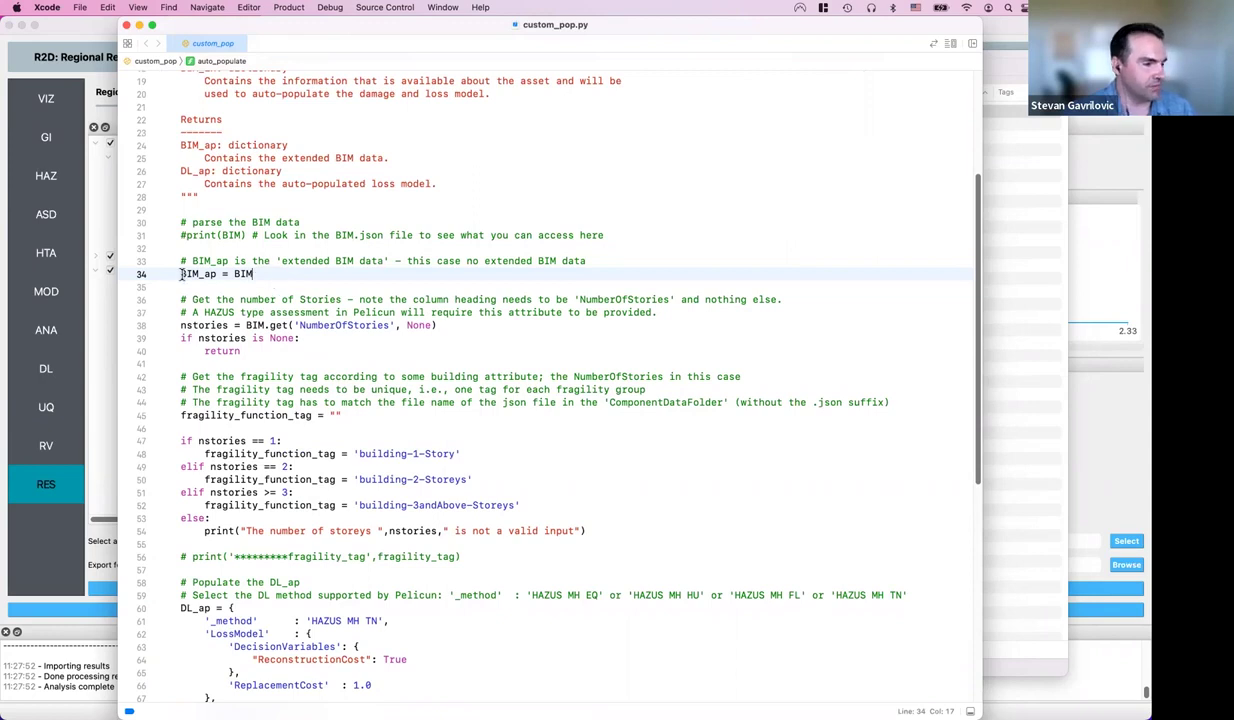
Examine the line that reads nstories from the BIM, highlighting the variable and the NumberOfStories attribute name
scroll(294, 272, down, 3)
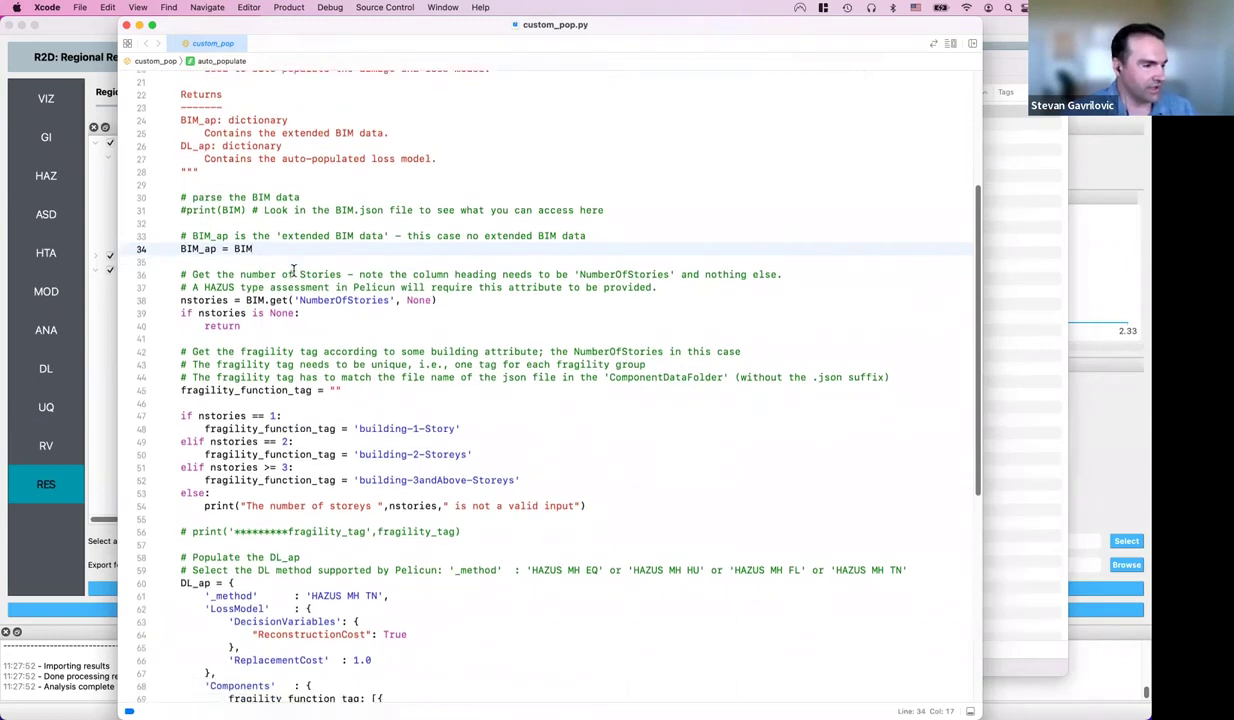
scroll(294, 268, down, 3)
drag(441, 267, 175, 266)
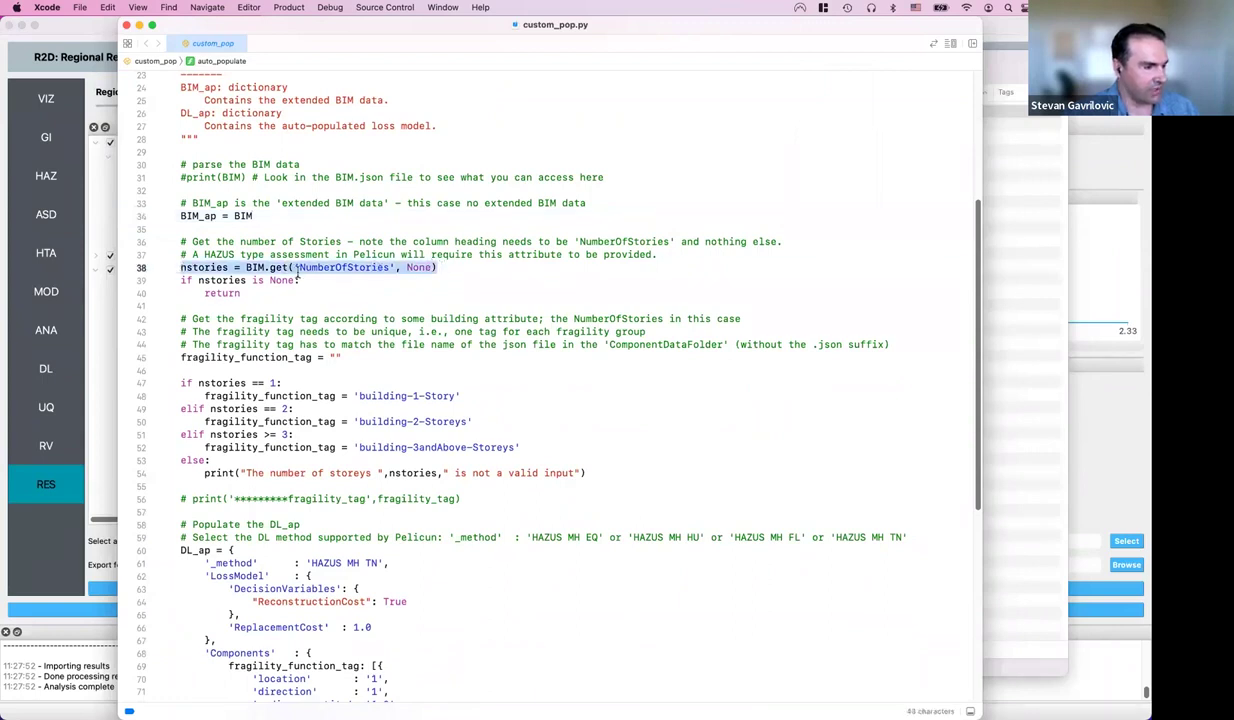
double_click(186, 268)
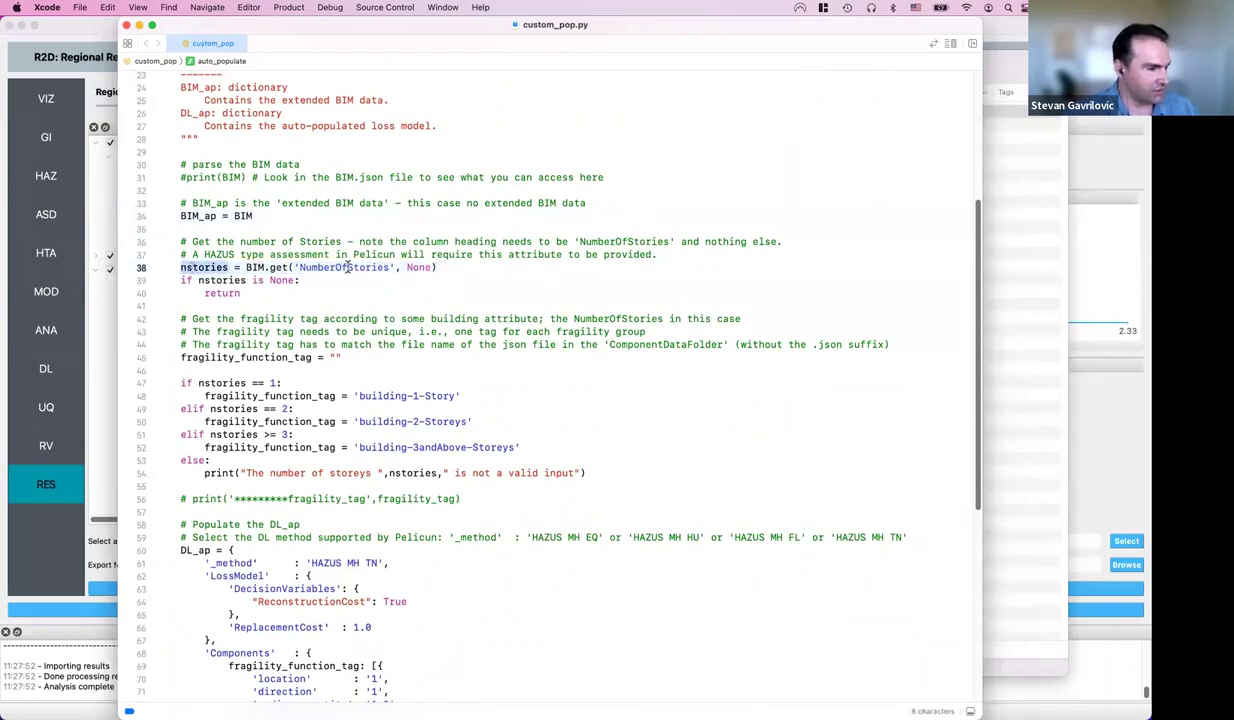
double_click(347, 268)
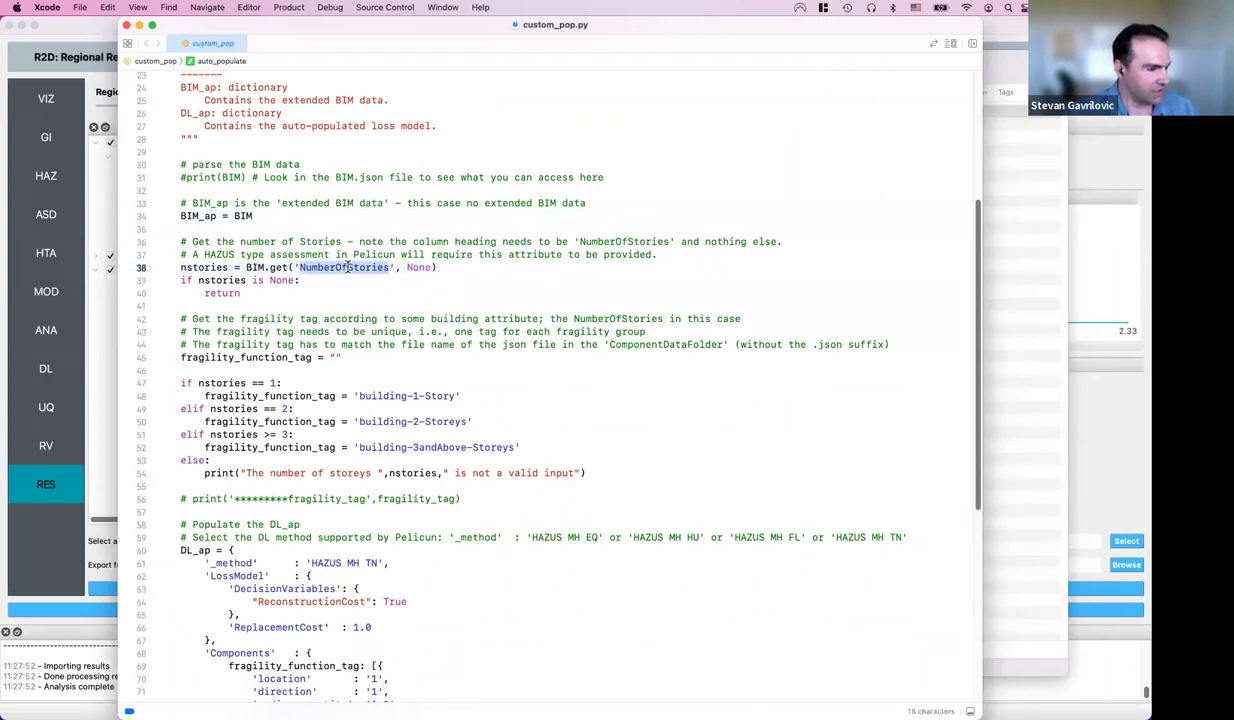
Switch to R2D and show the NumberOfStories column in the asset definition's building information table
click(50, 216)
click(66, 215)
drag(460, 580, 1090, 568)
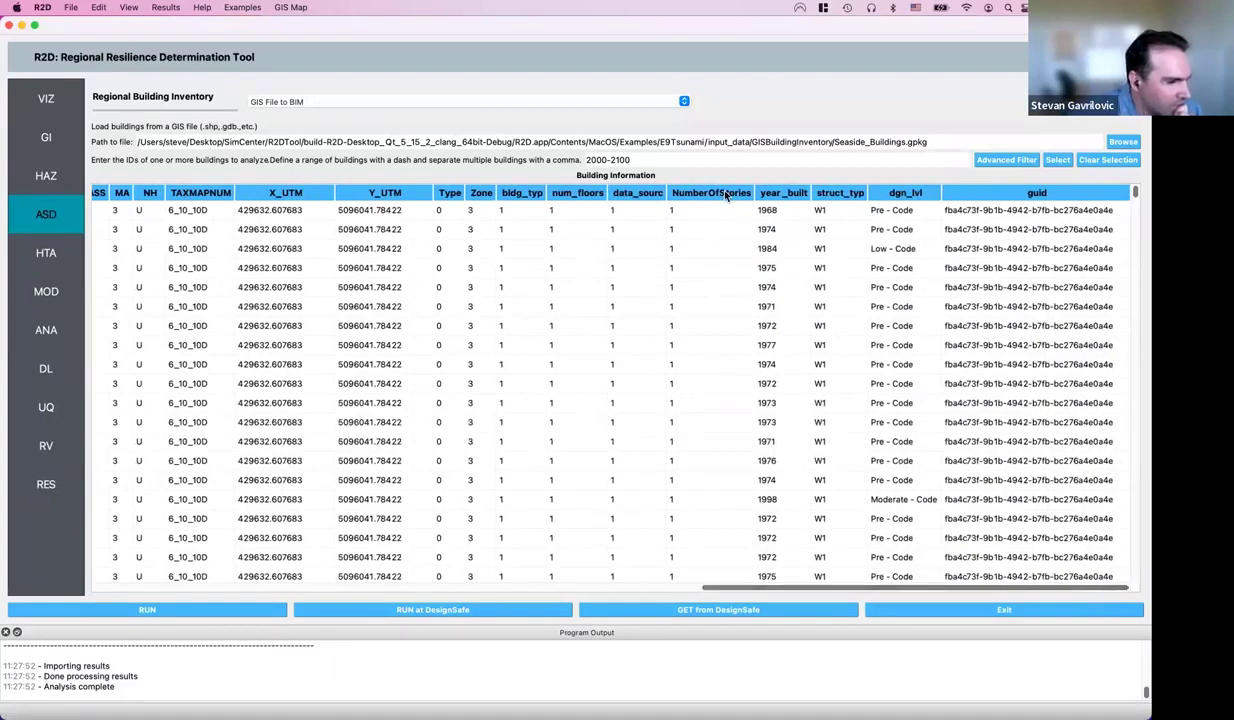
Switch back to custom_pop.py in Xcode and examine the nstories conditions that assign fragility_function_tag
key(super+Tab)
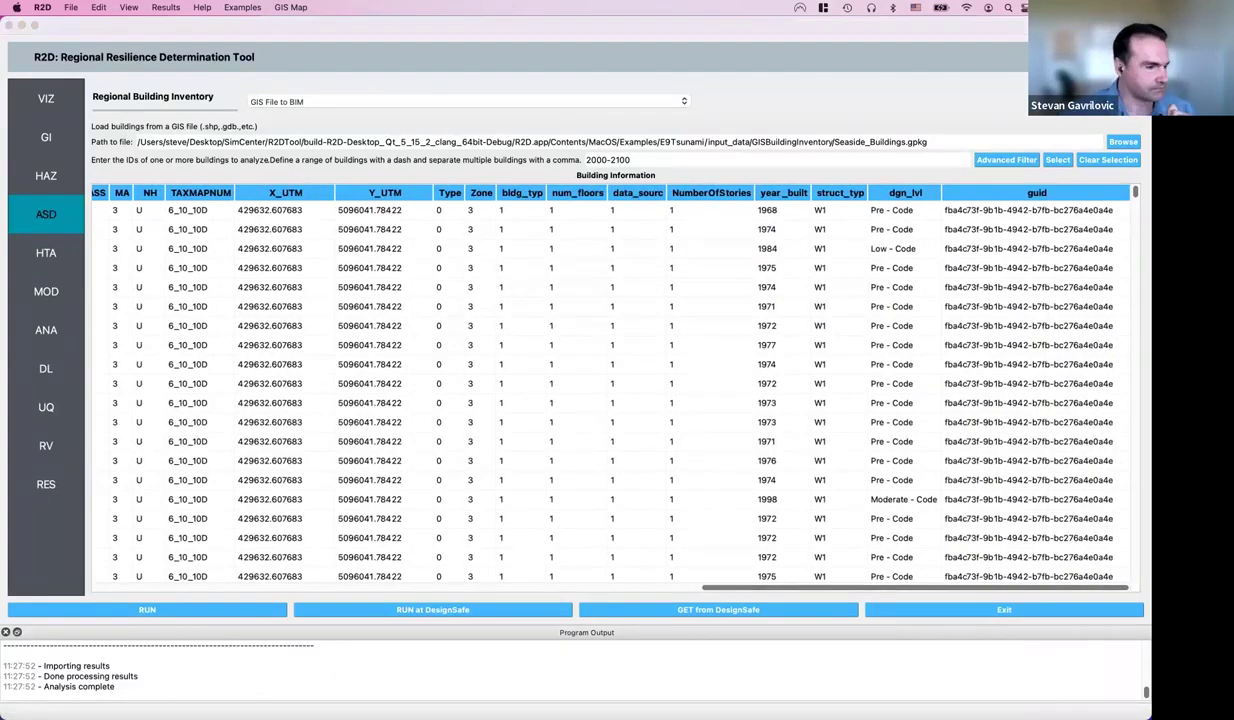
click(395, 318)
scroll(300, 337, down, 2)
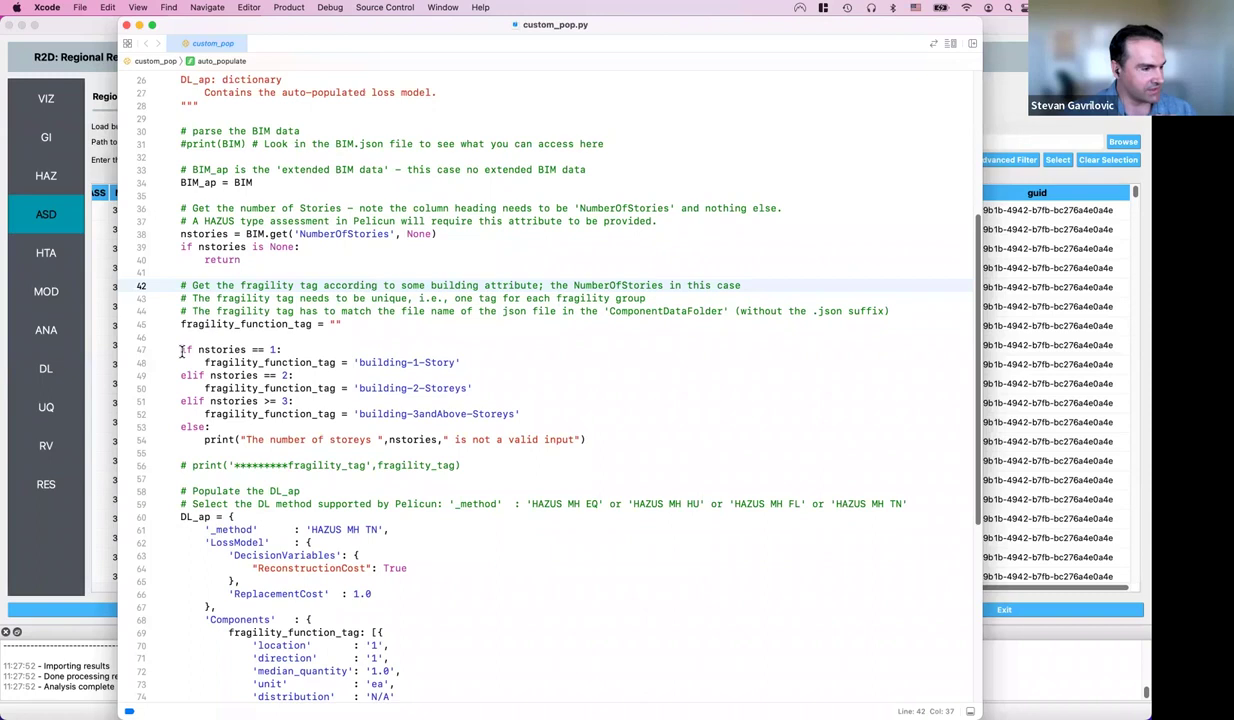
drag(182, 350, 222, 350)
click(237, 349)
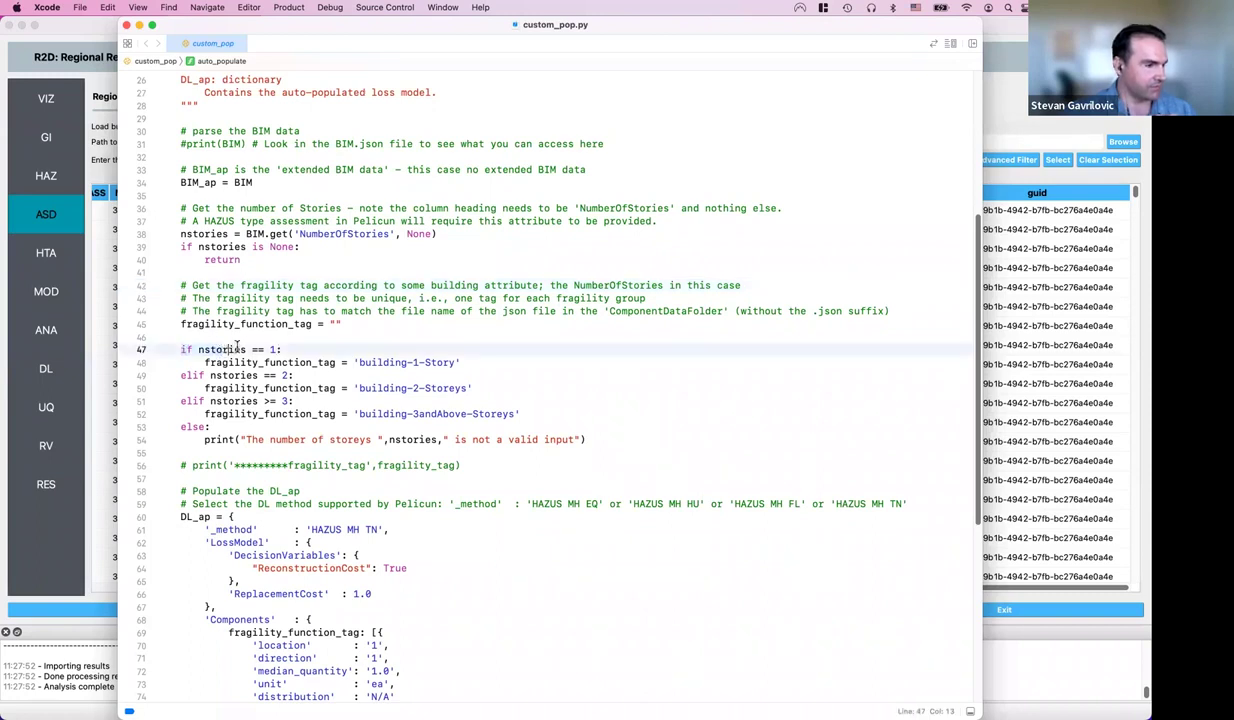
scroll(230, 353, down, 2)
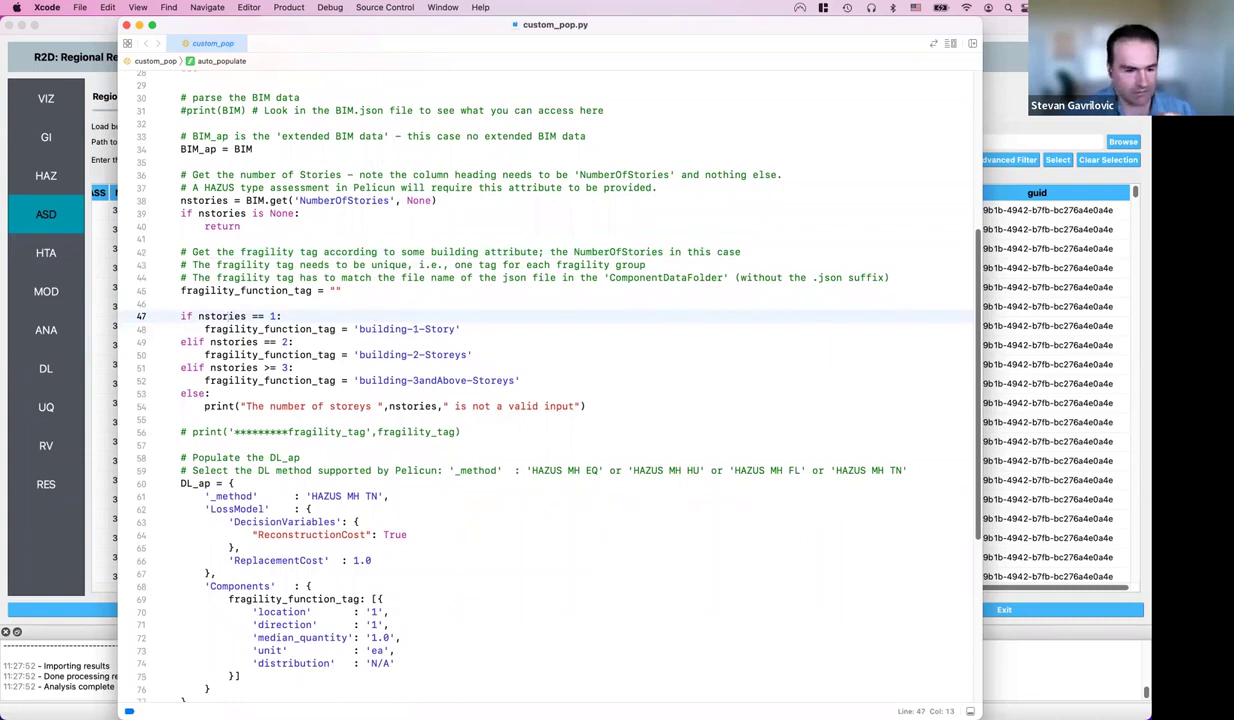
Switch to Finder, compare the JSON file names in CustomFragilities with the script's fragility tags, and put the folder window away
key(super+Tab)
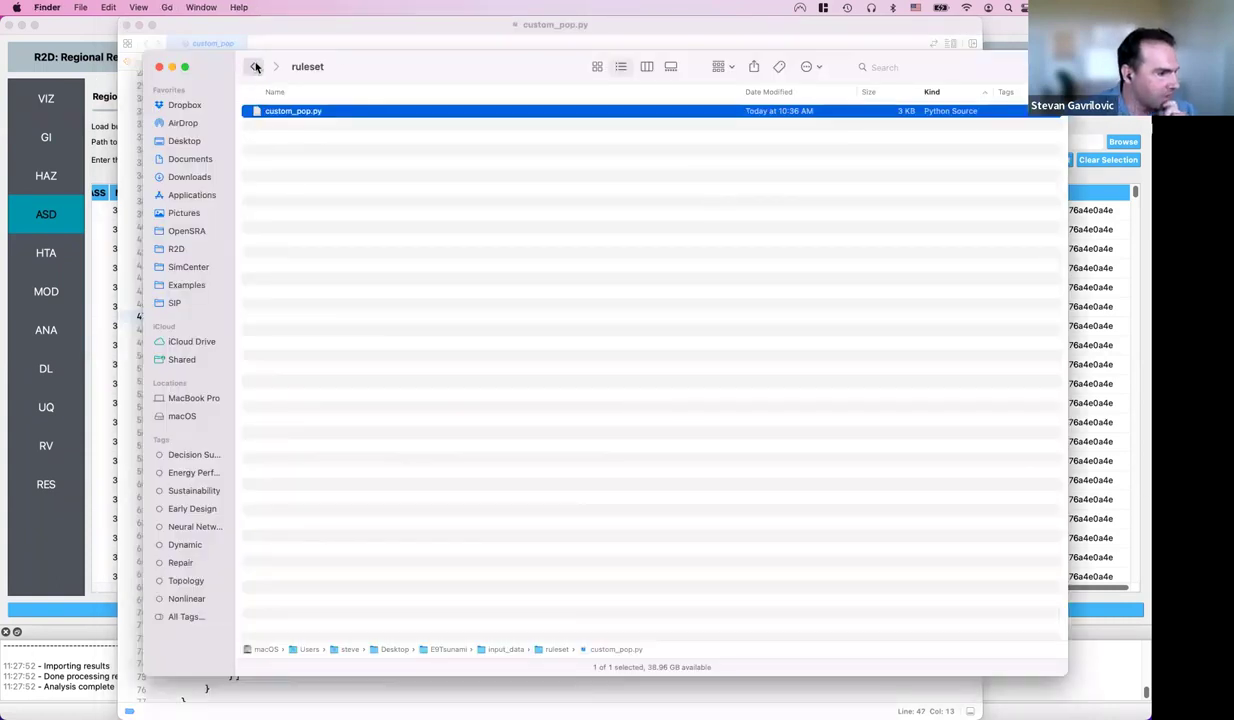
click(254, 67)
double_click(267, 113)
drag(330, 66, 650, 216)
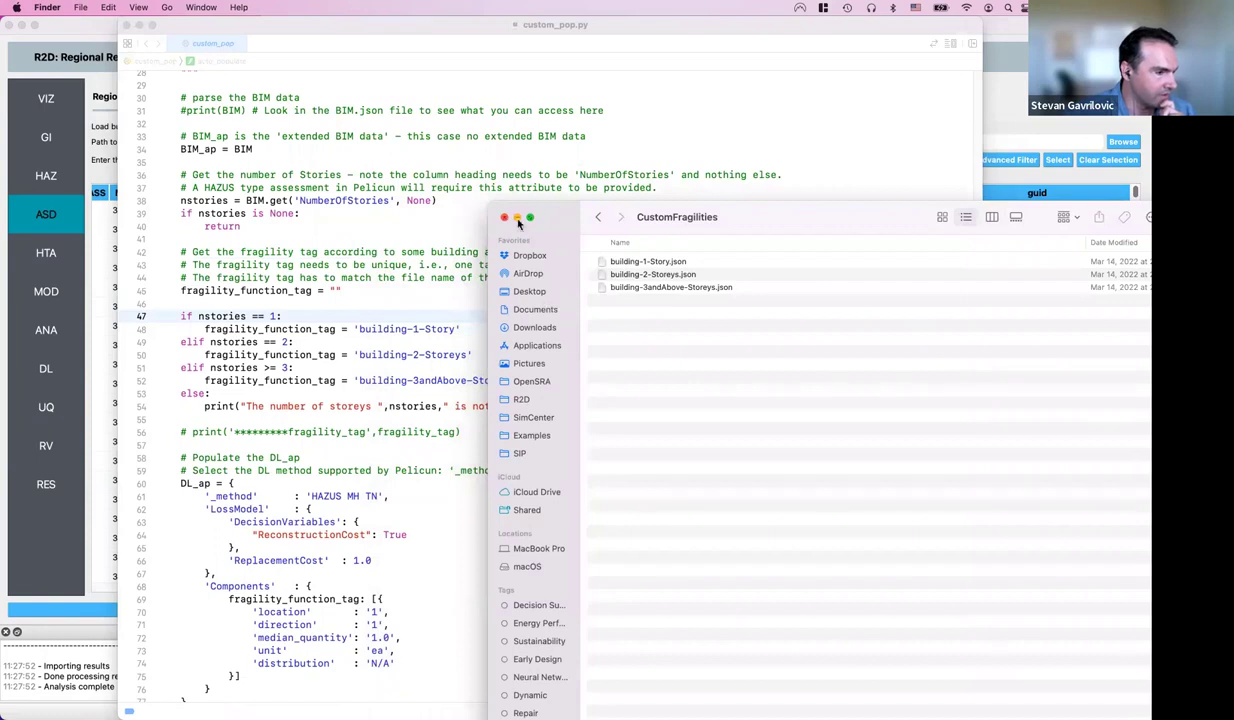
click(504, 217)
Examine the DL_ap dictionary in custom_pop.py, highlighting its method, loss model and components entries
scroll(393, 404, down, 5)
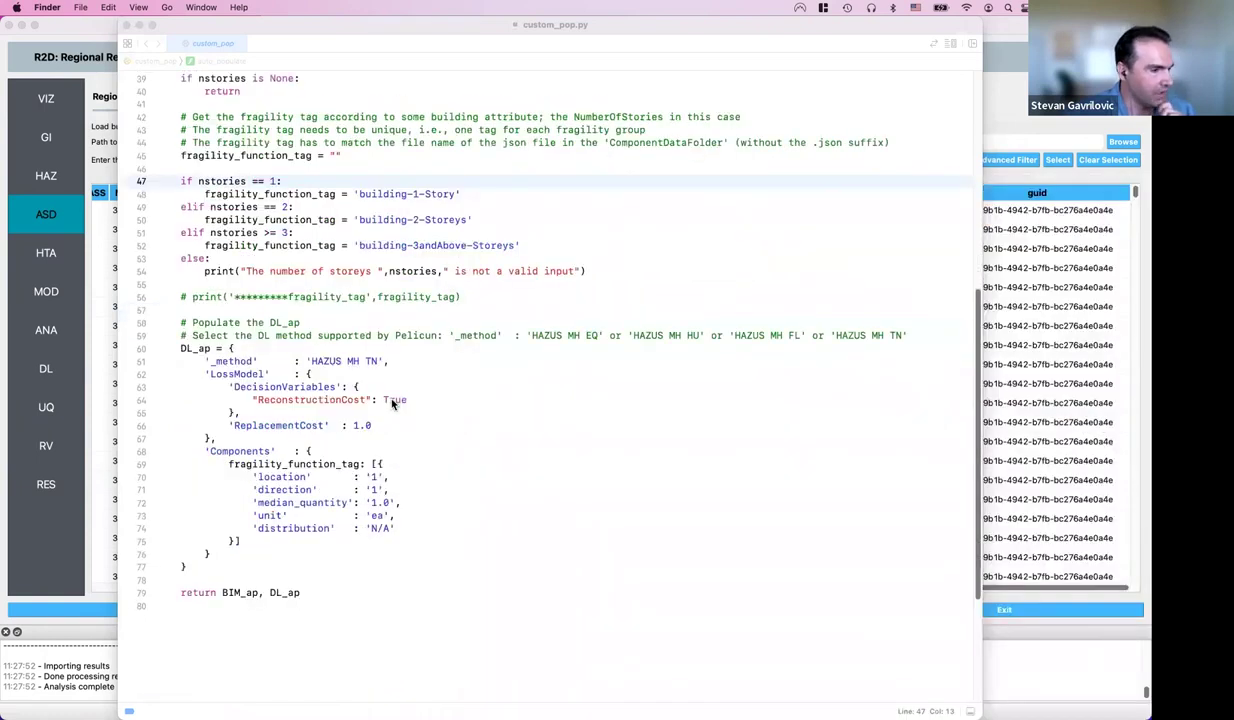
click(180, 316)
drag(180, 340, 398, 520)
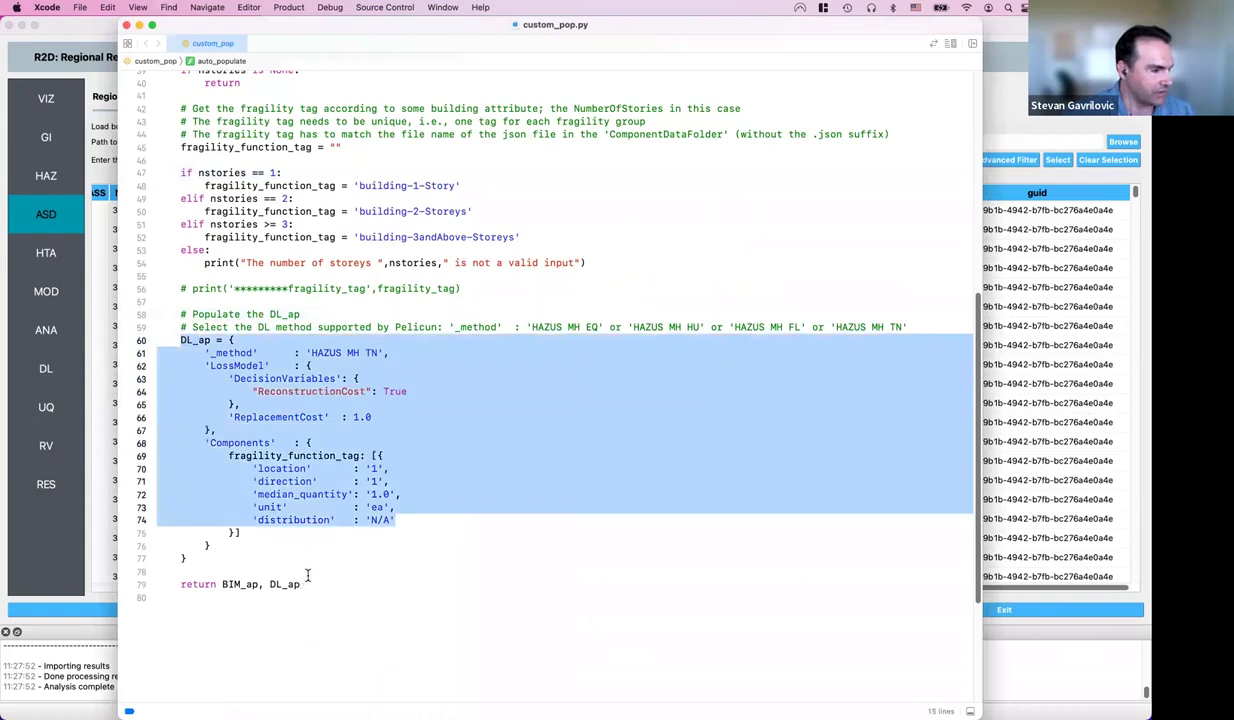
click(312, 566)
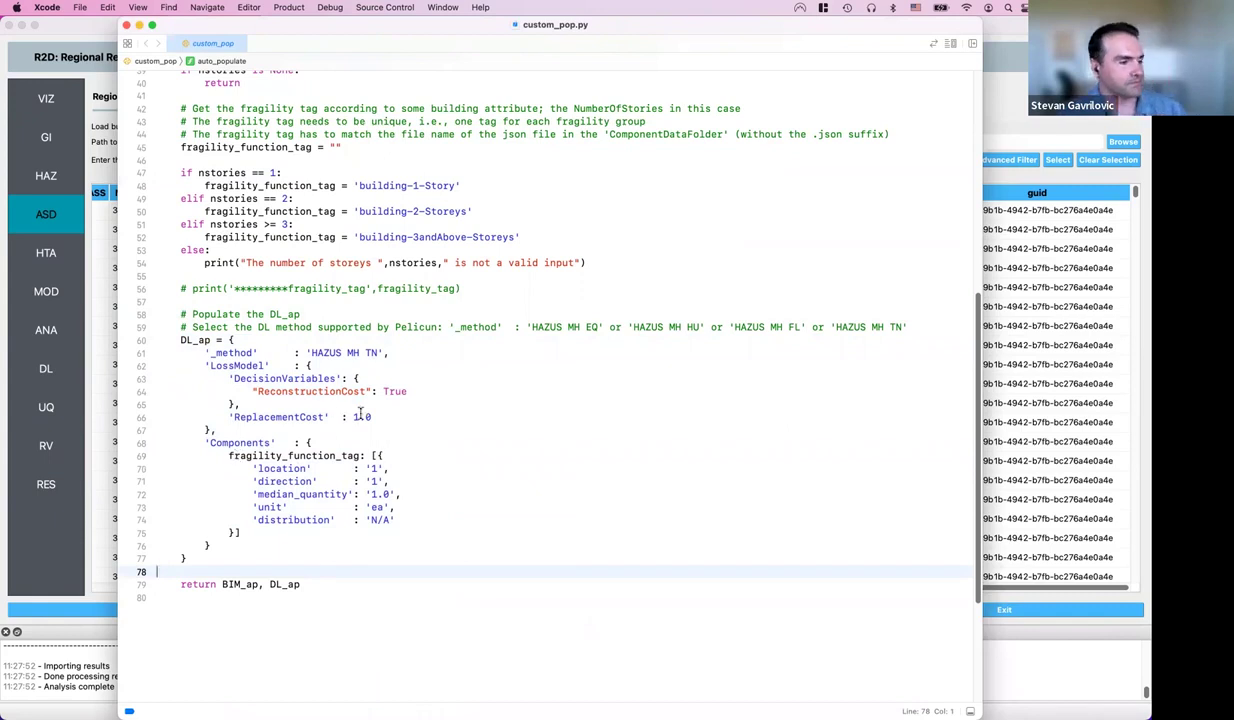
Put the script window away and show the Regional Results Summary in R2D, with the whole row of analyzed buildings on the map
click(139, 25)
click(46, 484)
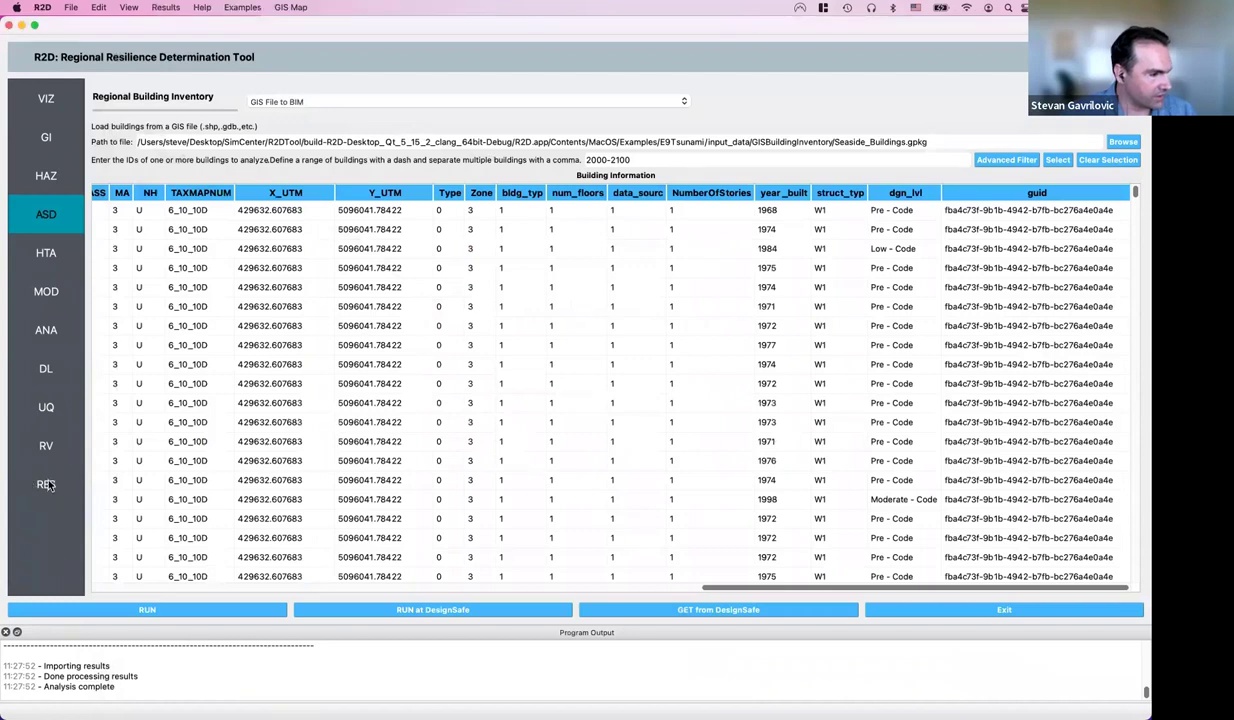
scroll(512, 338, down, 5)
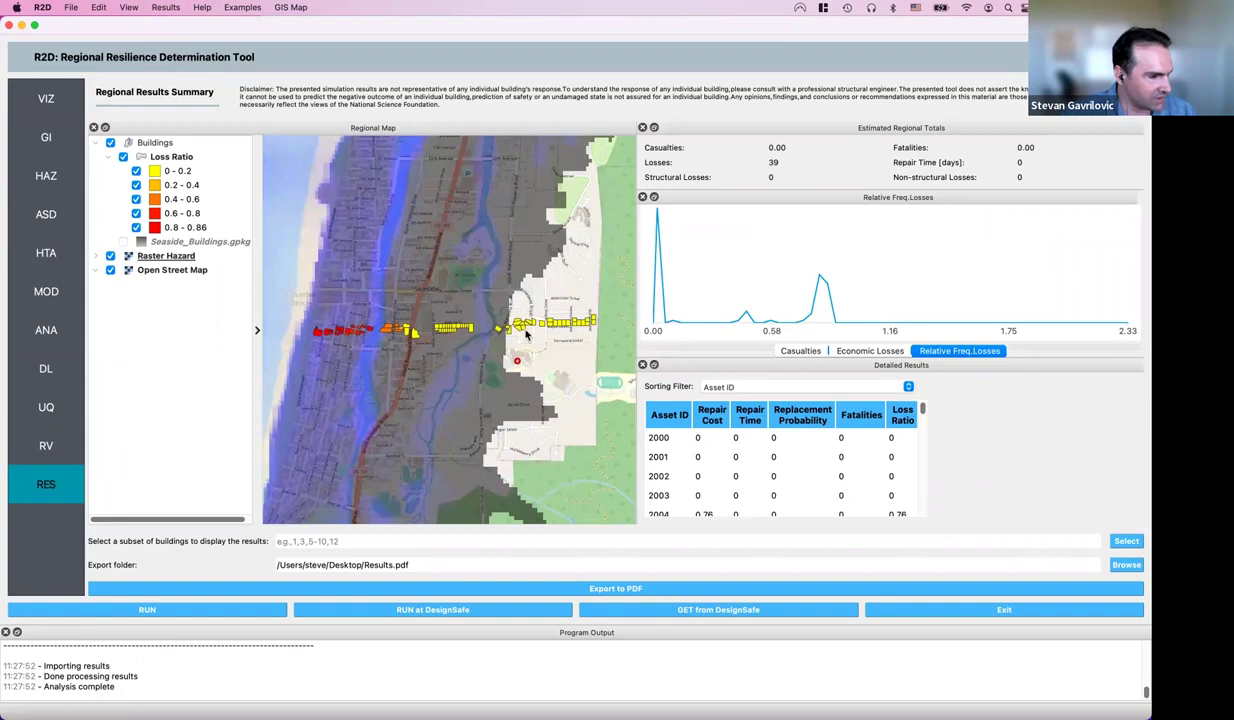
Hide the Raster Hazard layer on the results map, turning the Seaside_Buildings.gpkg layer on briefly for comparison
click(123, 242)
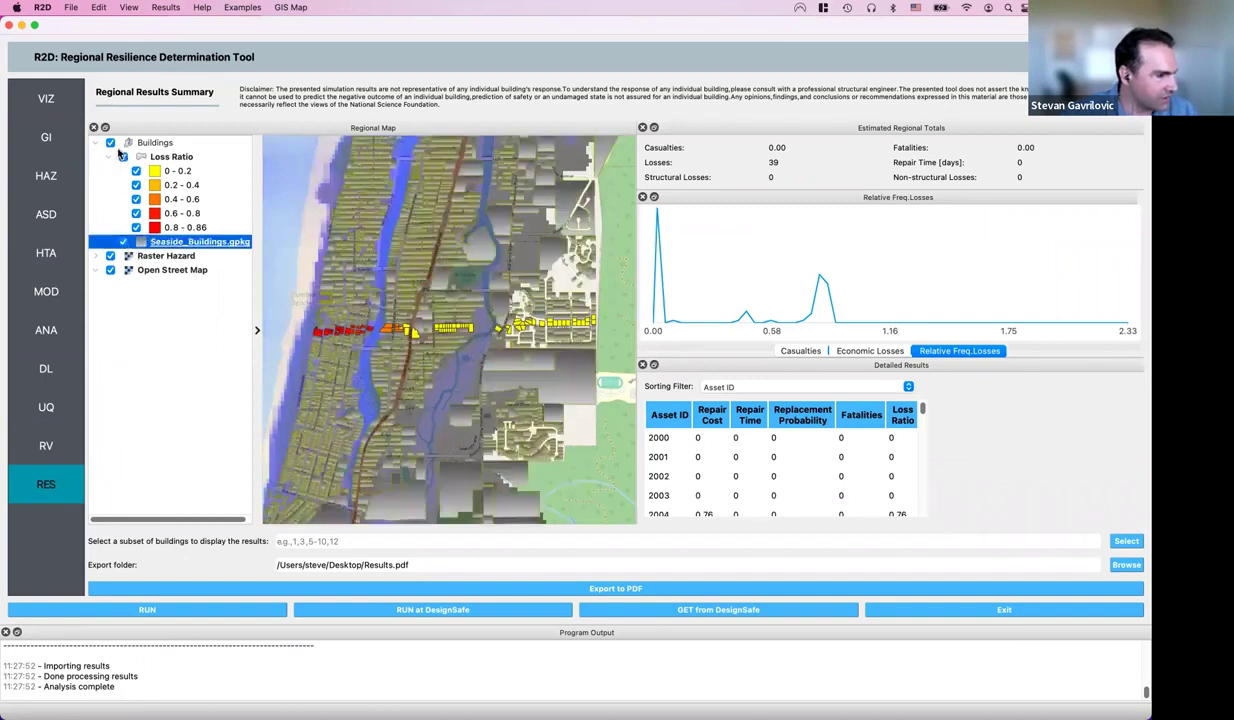
click(110, 256)
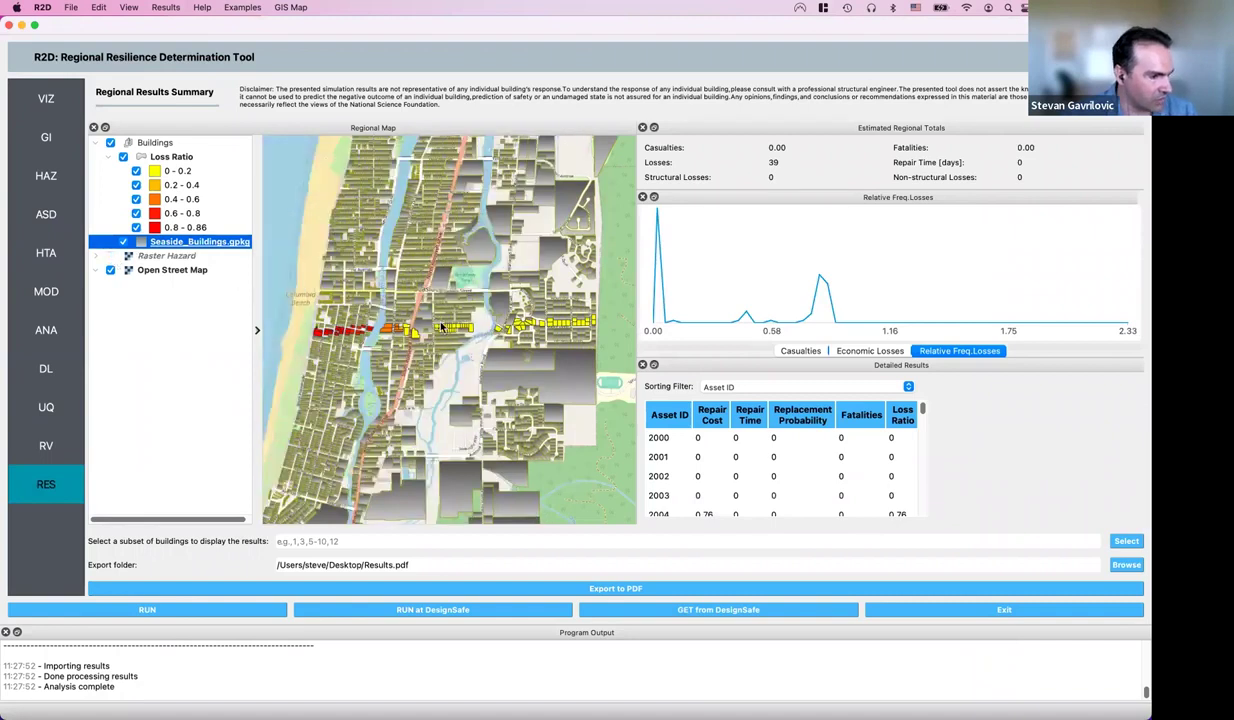
scroll(521, 330, up, 5)
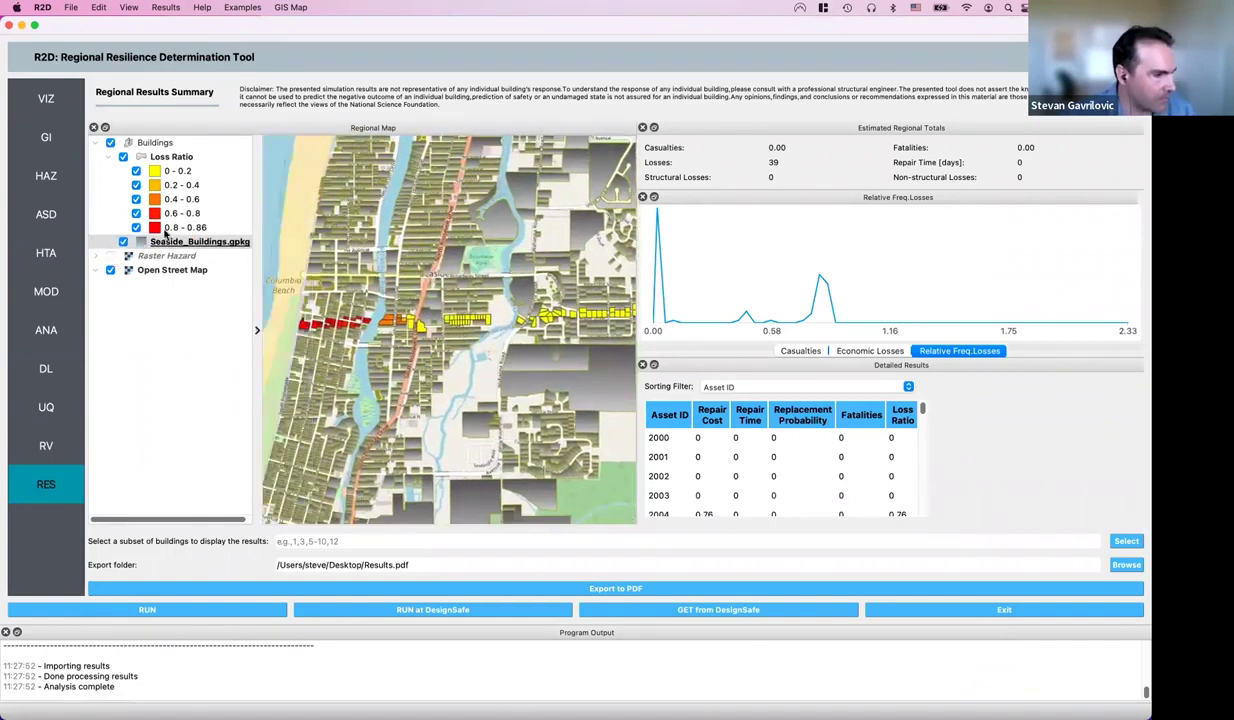
click(123, 241)
scroll(330, 318, up, 3)
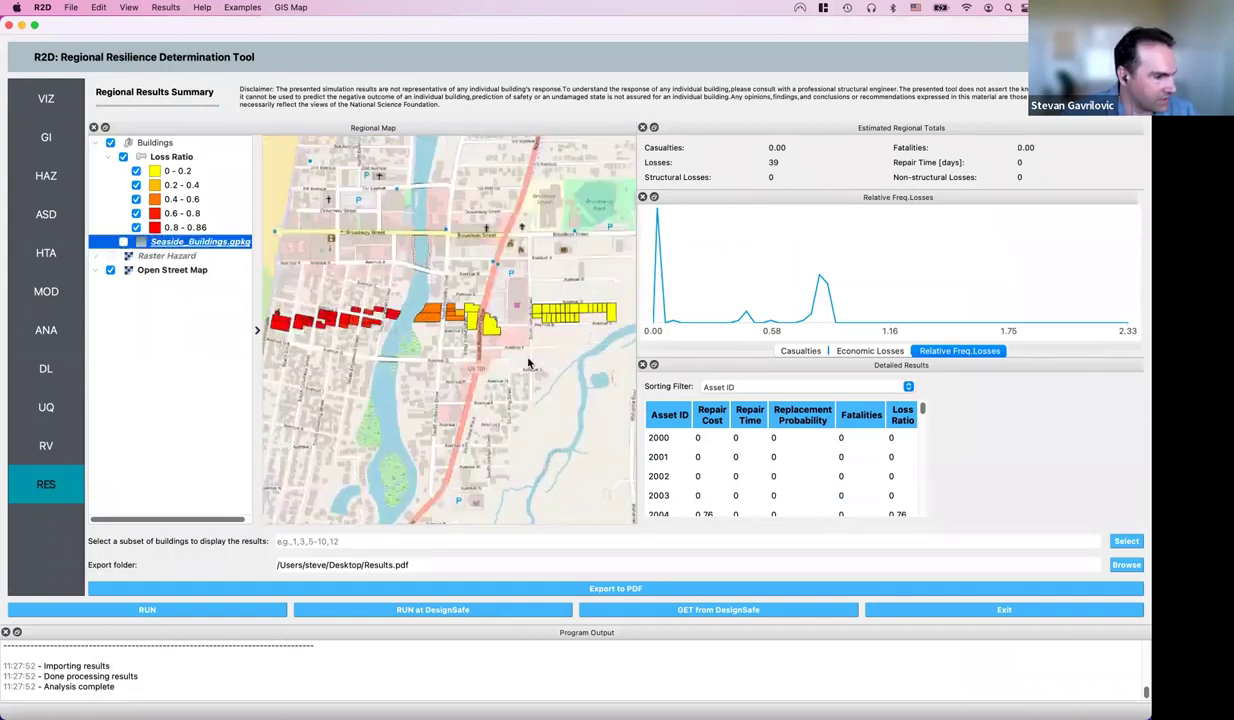
In the visualization map, identify the Loss Ratio building nearest the beach and examine its attributes down to LossRatio
click(74, 108)
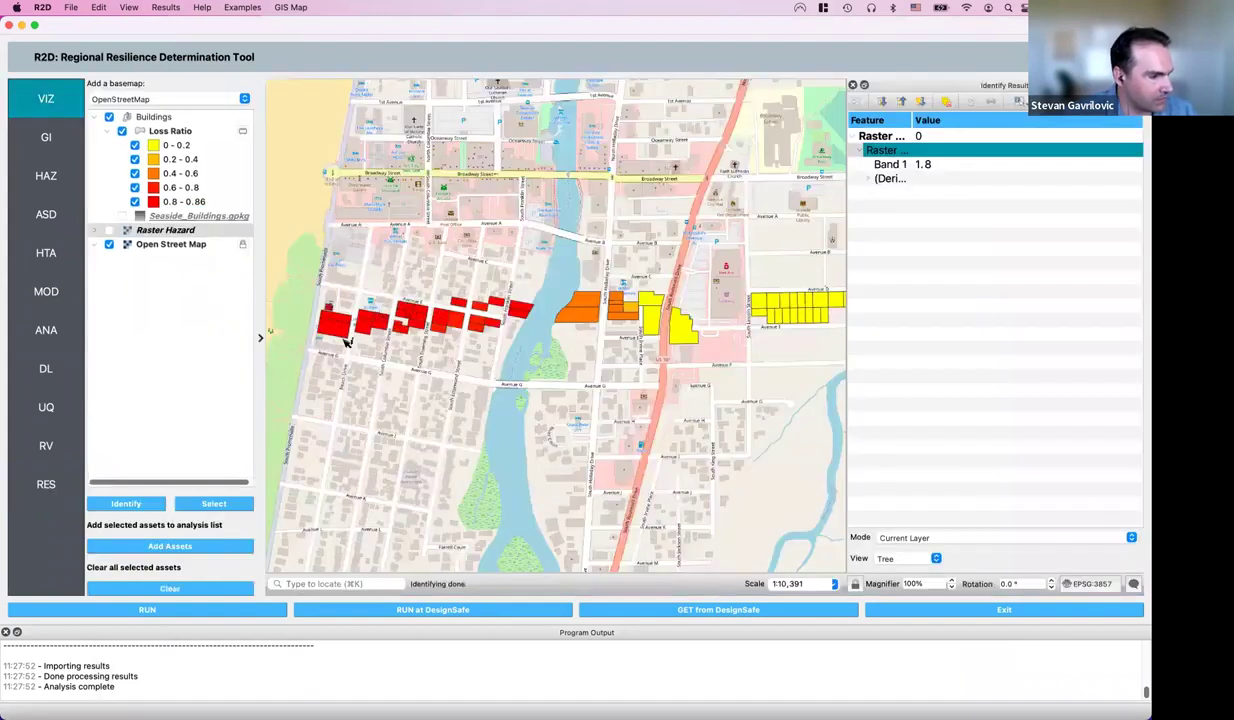
click(150, 132)
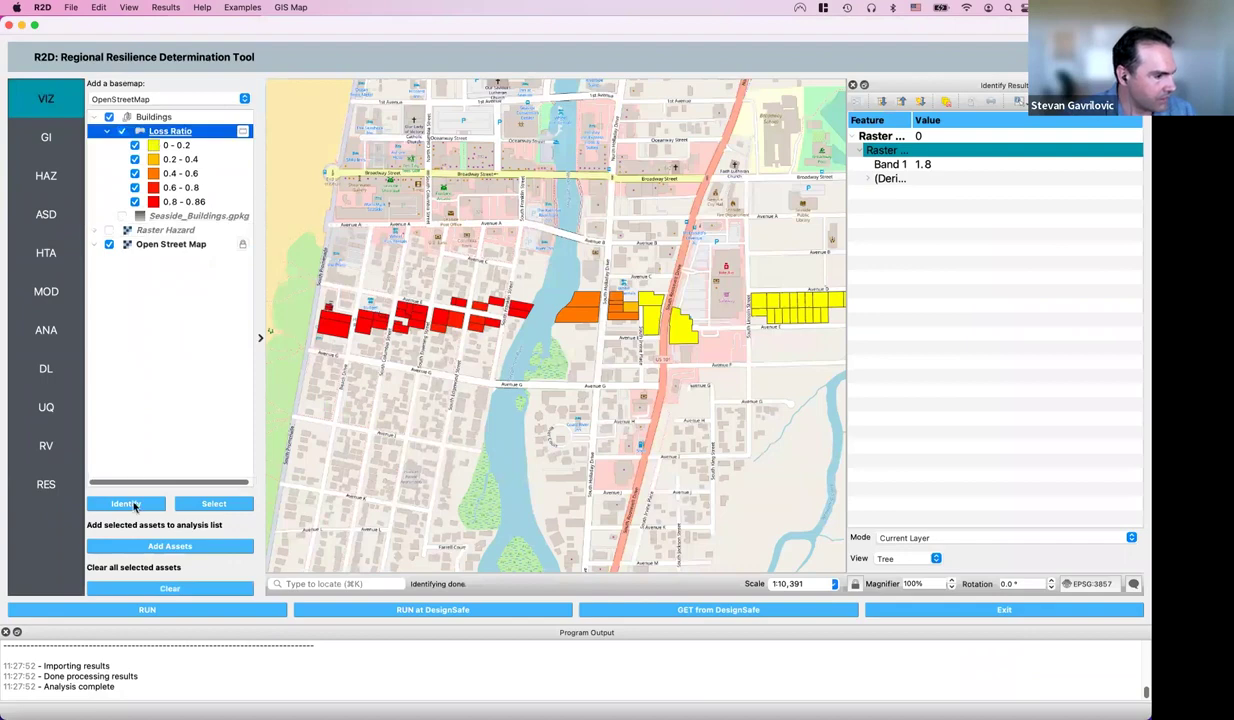
scroll(339, 345, down, 2)
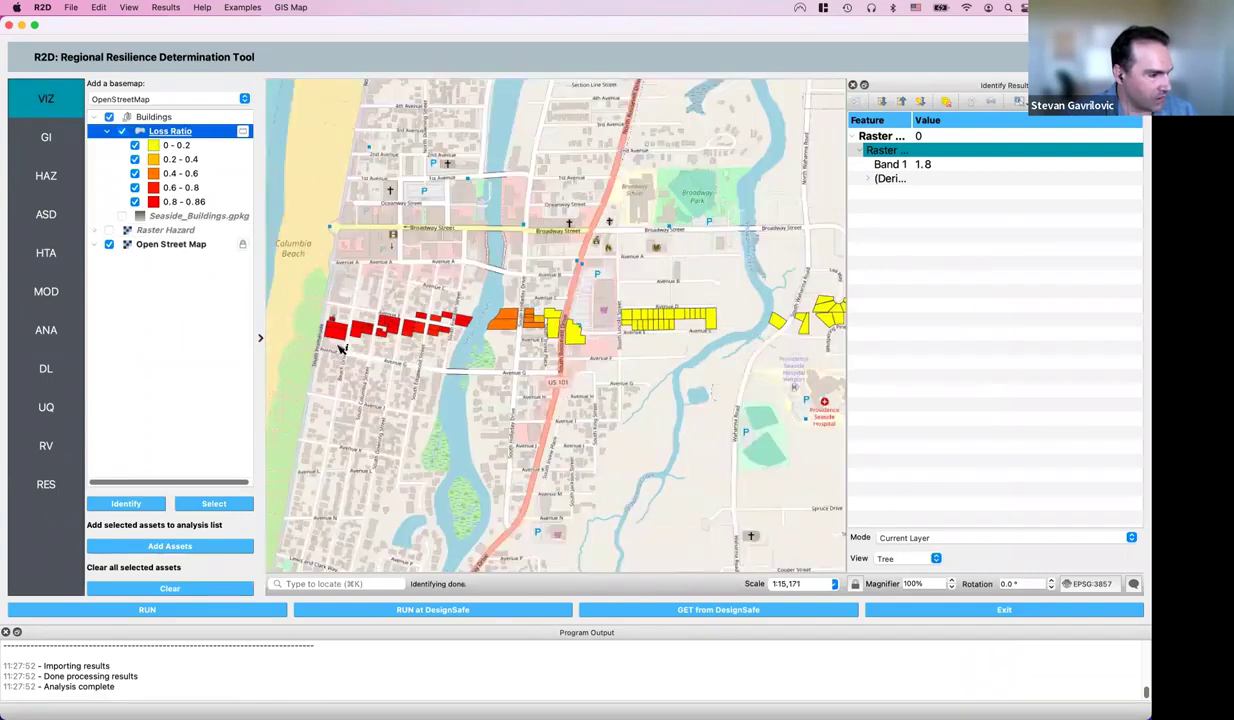
scroll(339, 345, down, 1)
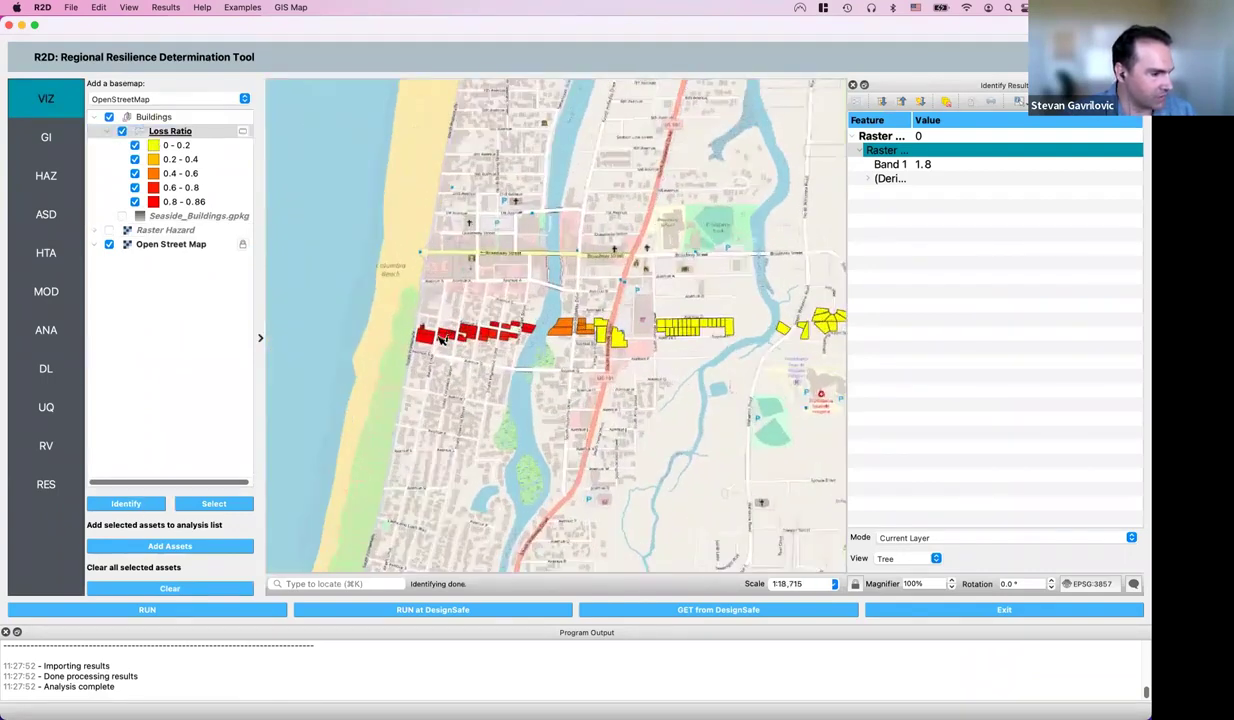
scroll(441, 340, up, 4)
click(405, 332)
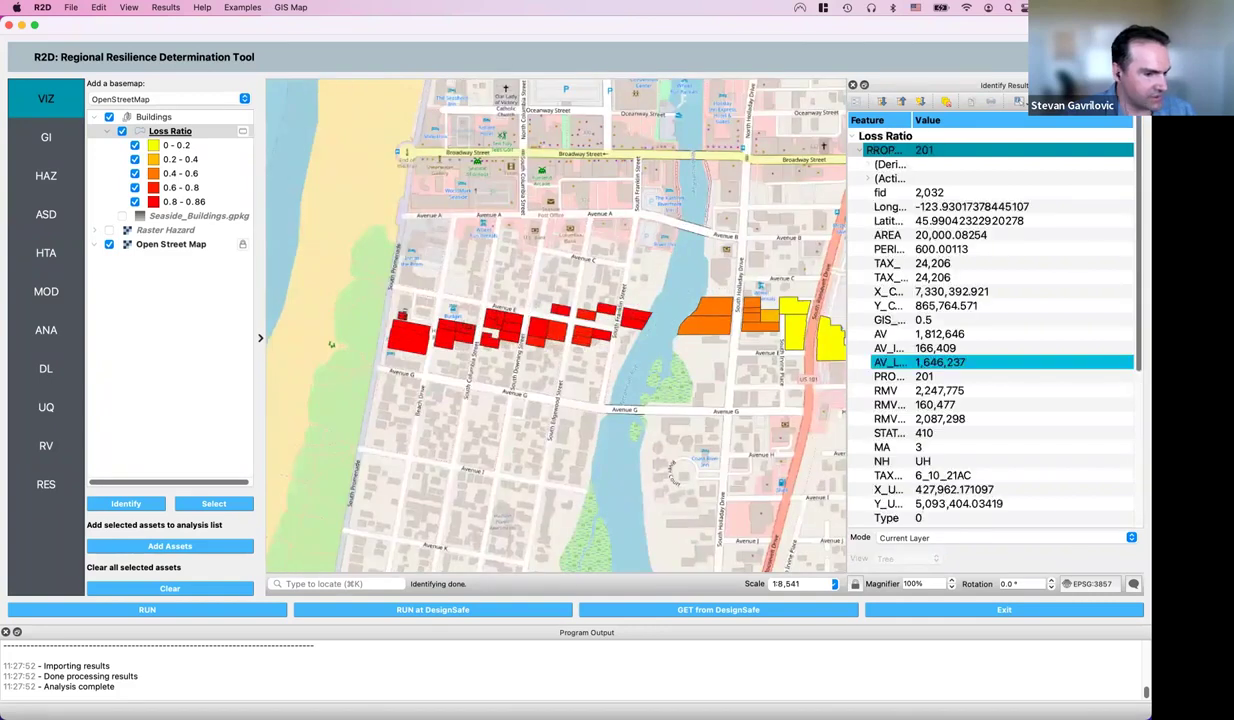
drag(909, 120, 963, 120)
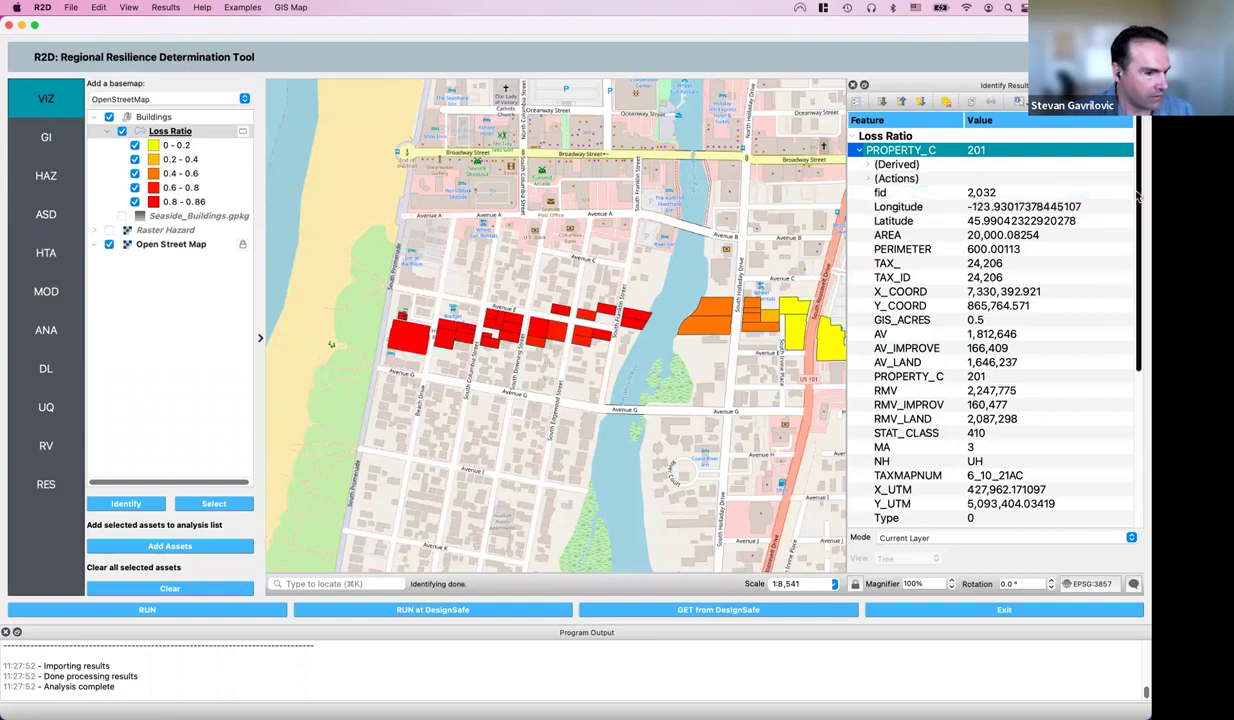
scroll(1139, 428, down, 5)
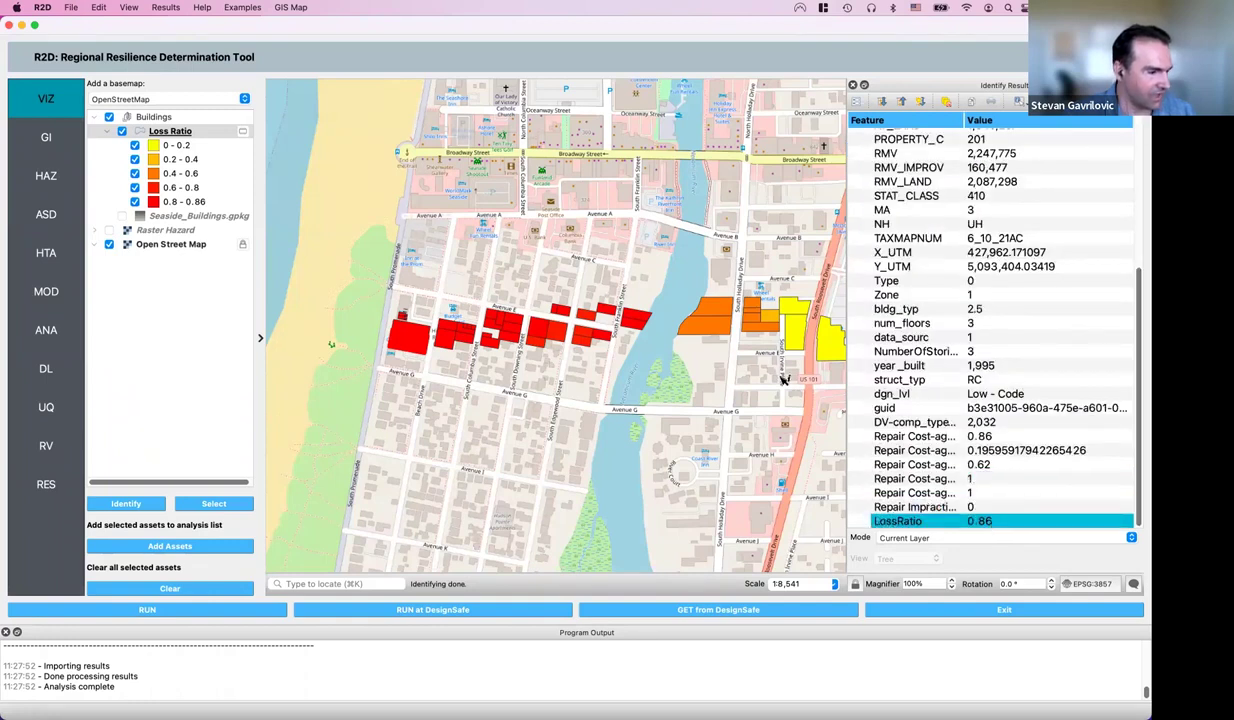
Identify an orange building just east of the river and a yellow one beside the highway, and compare their LossRatio attributes
click(713, 333)
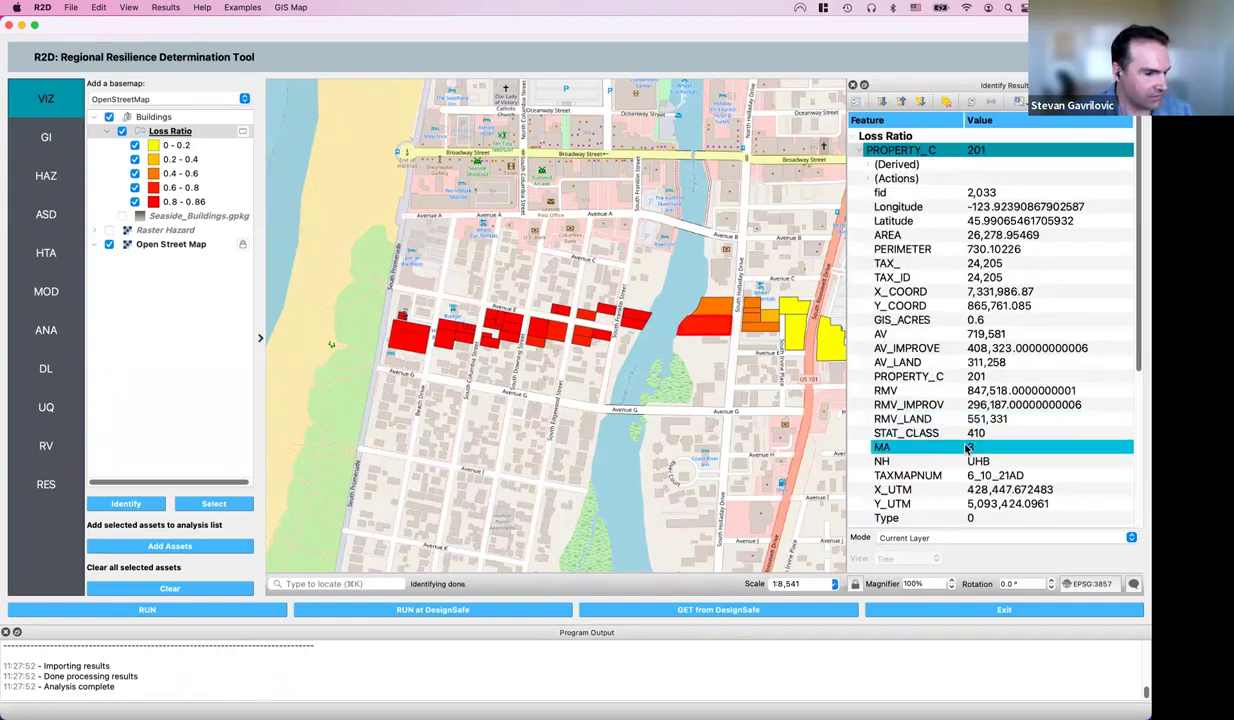
scroll(1005, 500, down, 5)
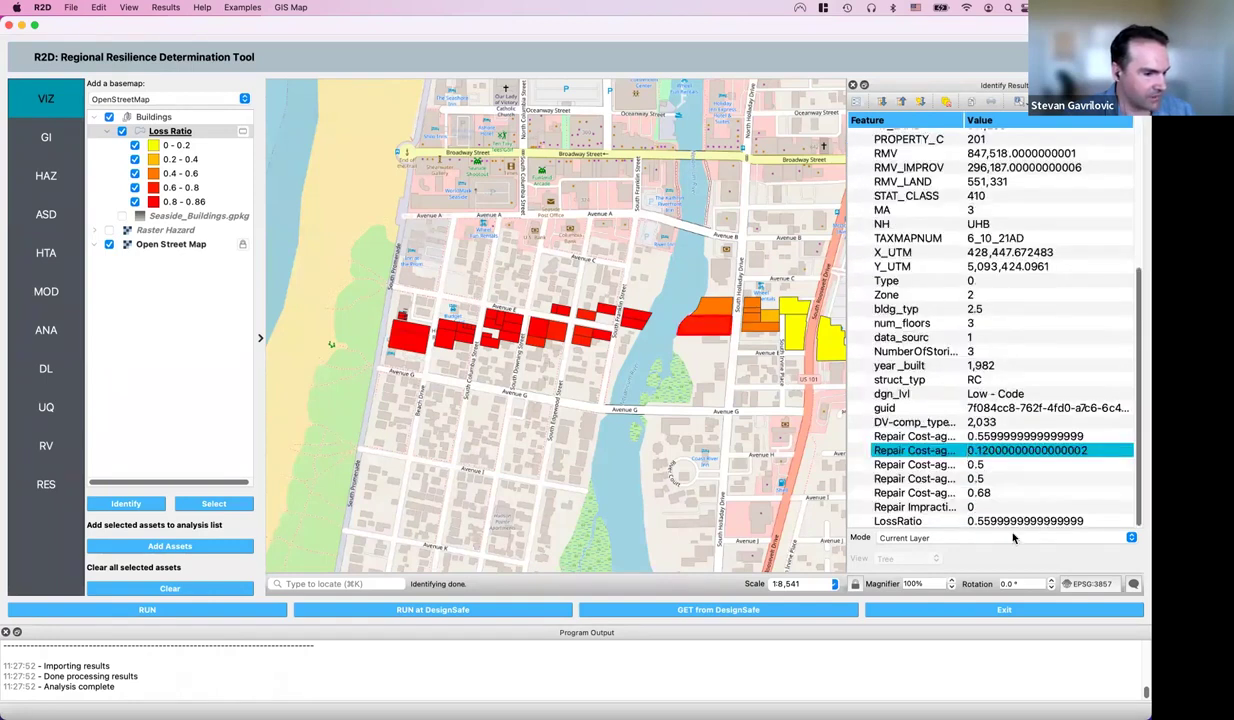
click(797, 337)
scroll(991, 456, down, 5)
scroll(991, 457, down, 3)
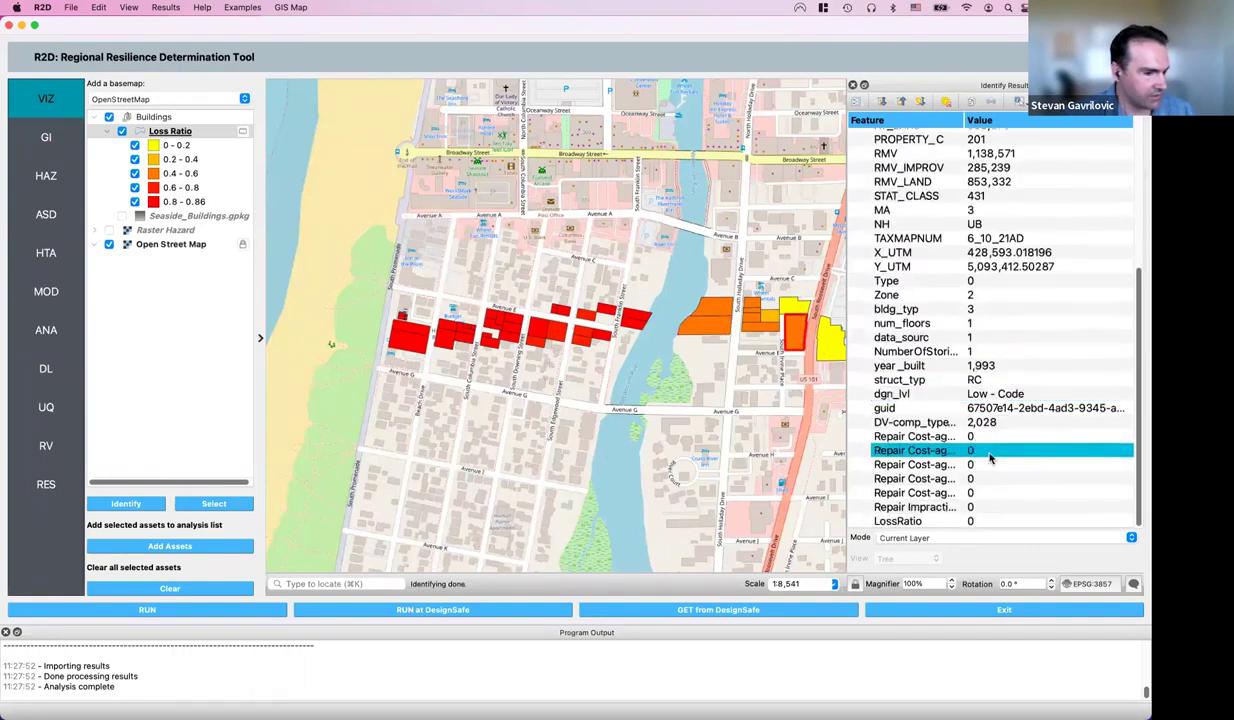
Examine how the Loss Ratio colours vary along the row of buildings from the coast inland
scroll(991, 461, up, 5)
scroll(818, 348, down, 3)
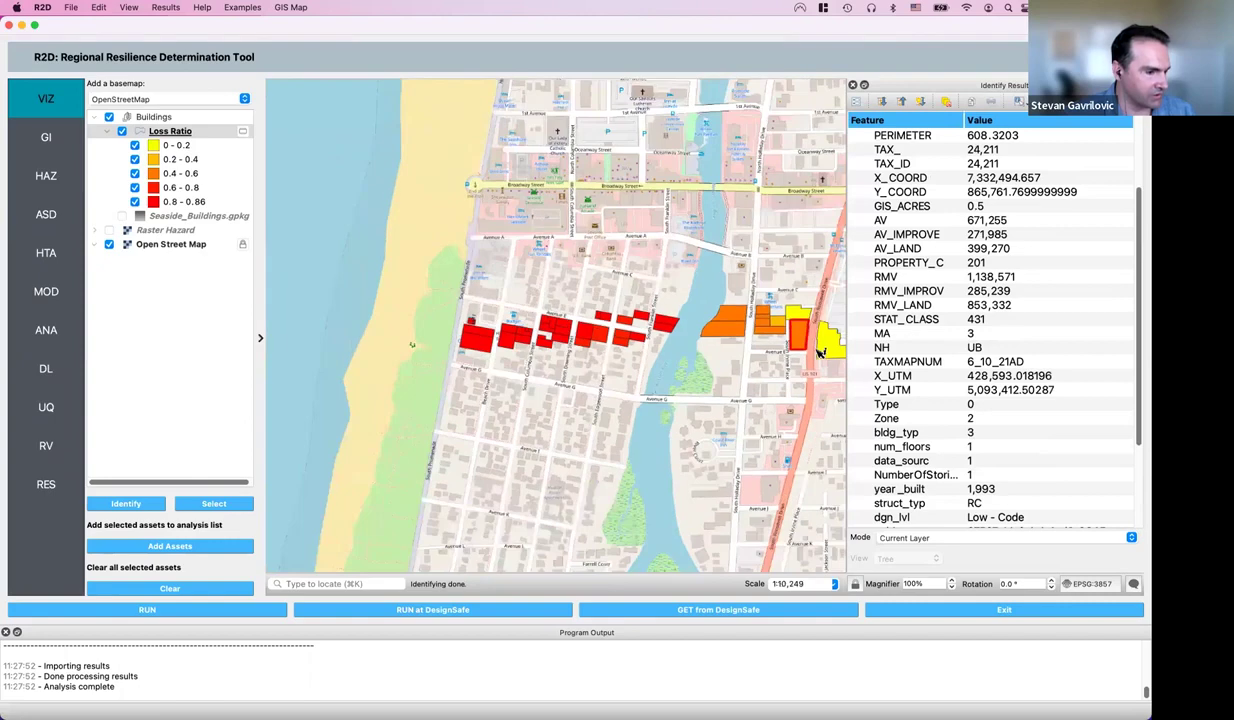
drag(815, 348, 618, 358)
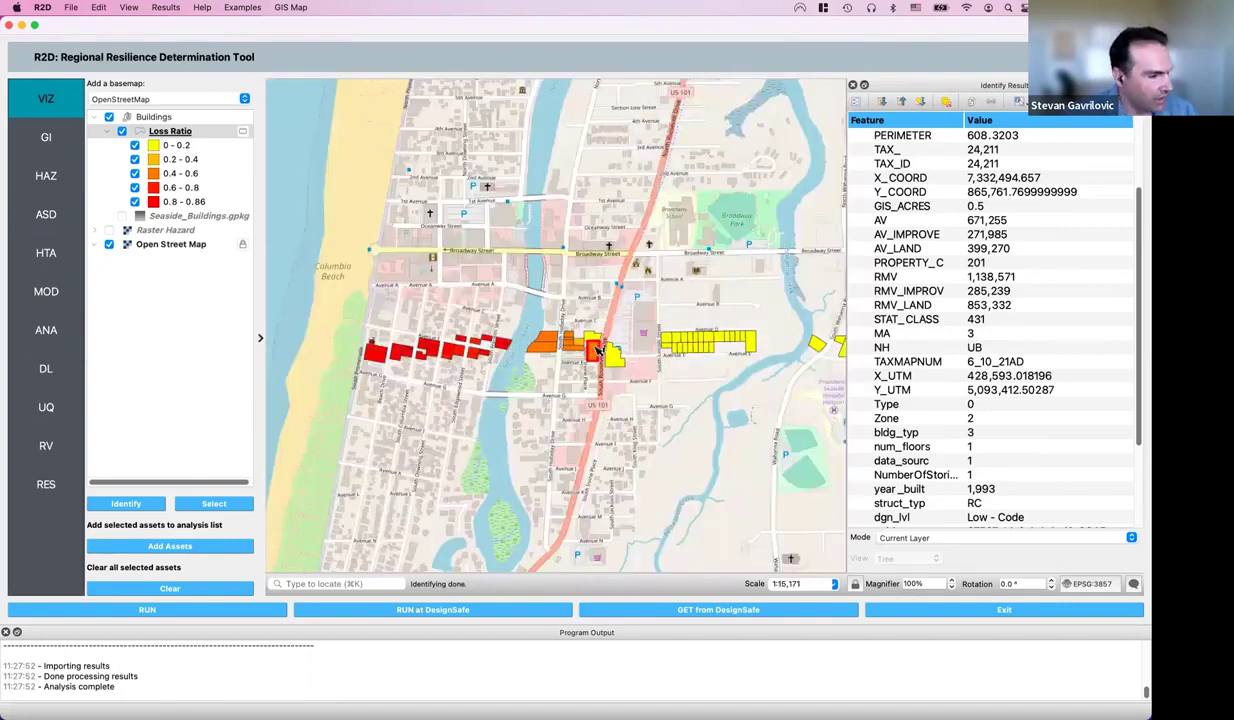
scroll(597, 350, down, 2)
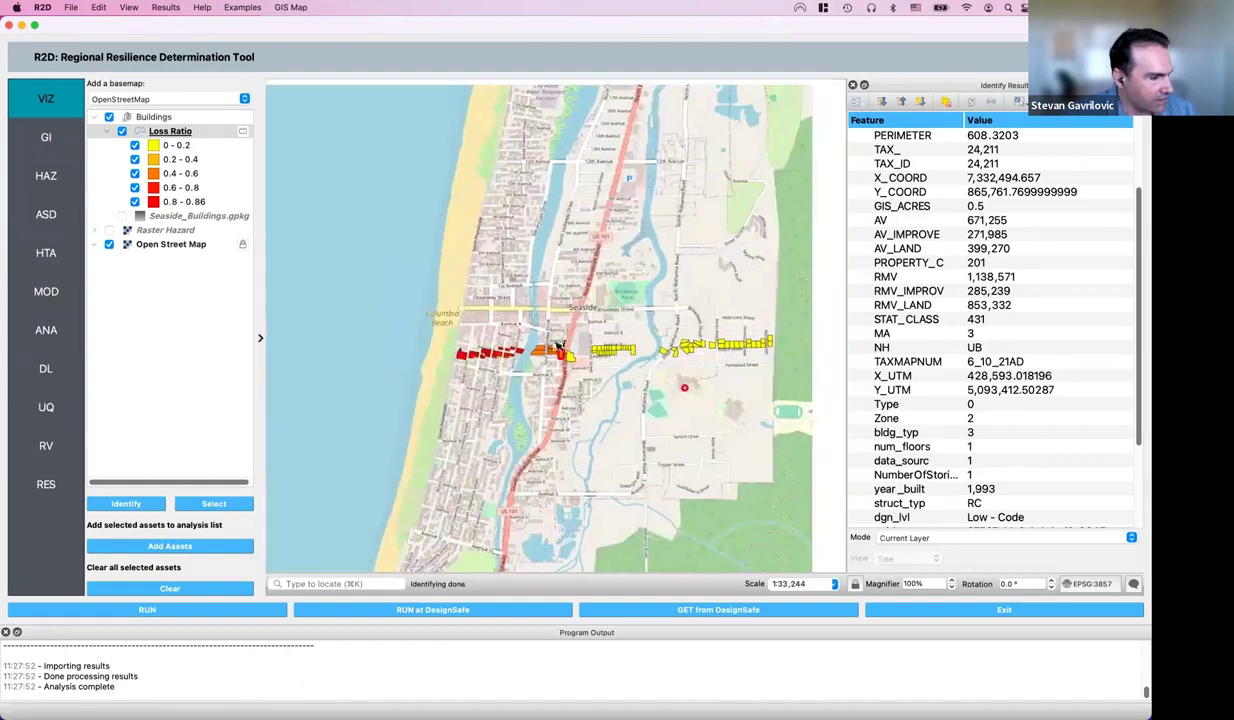
click(905, 461)
Switch to Finder and open the tmp.SimCenter folder inside R2D's LocalWorkDir
key(super+Tab)
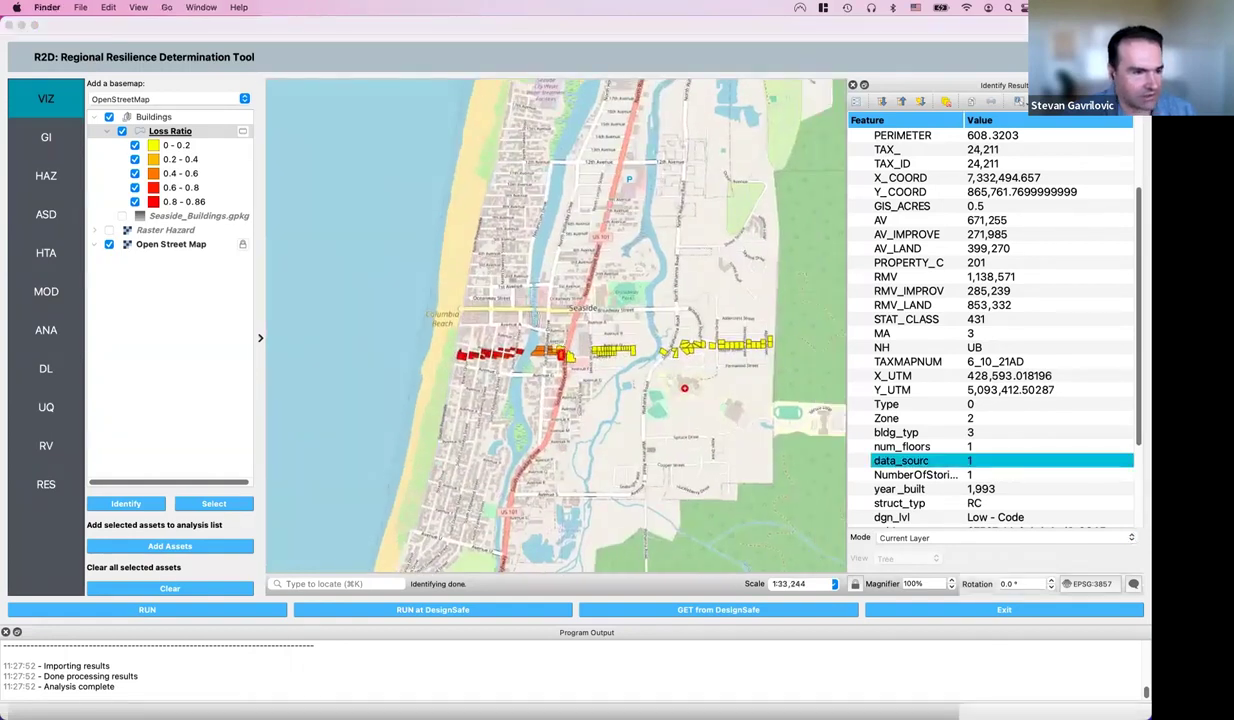
drag(761, 222, 527, 175)
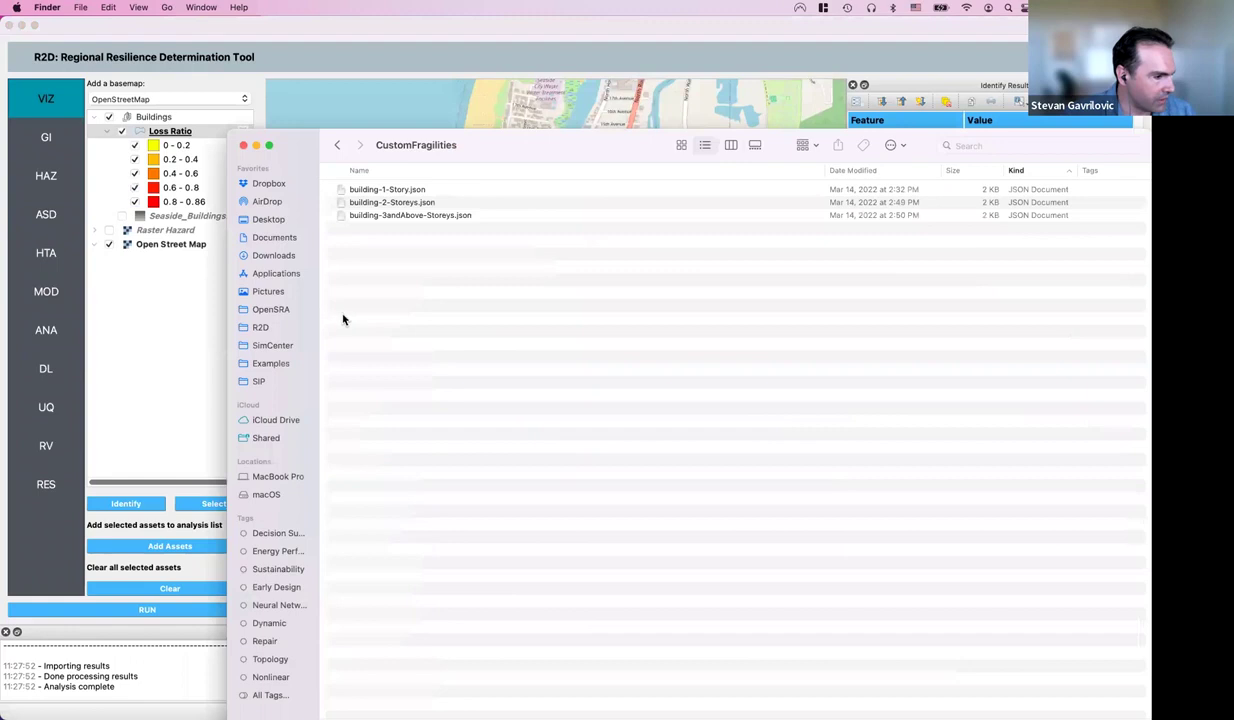
click(253, 320)
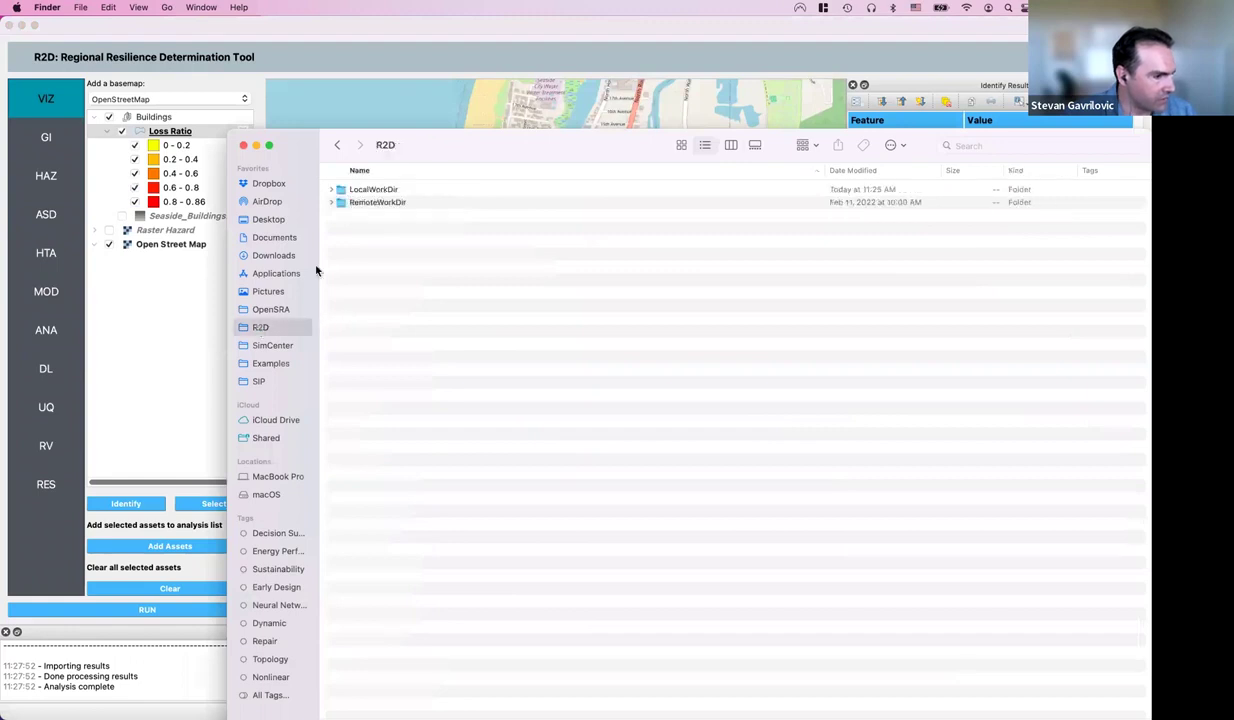
double_click(370, 190)
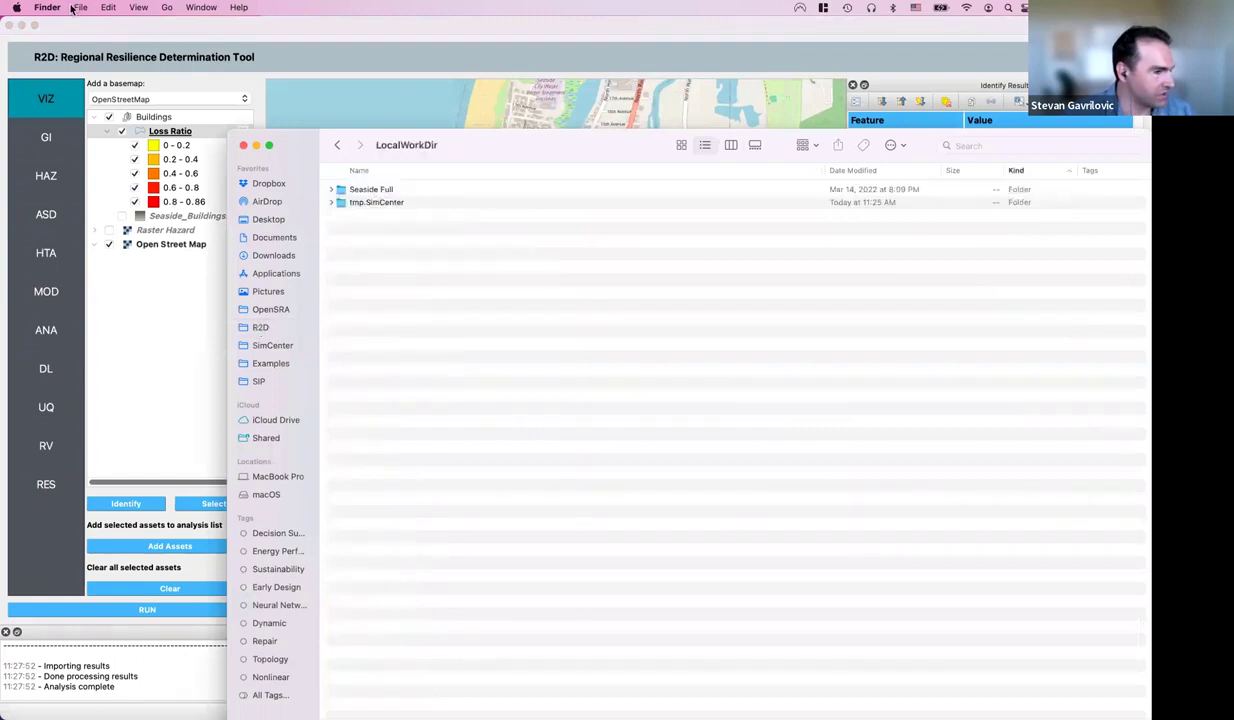
click(371, 204)
double_click(371, 204)
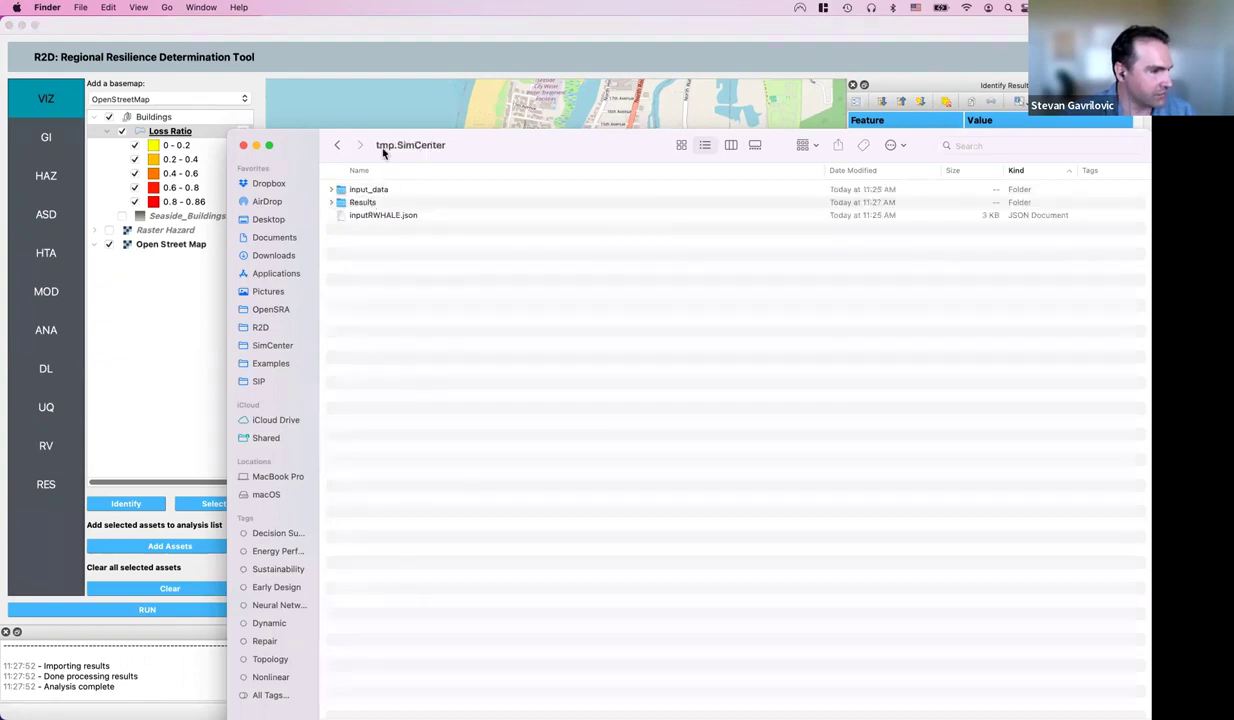
Move the folder window fully into view and open the Results folder to show the per-building result folders
drag(457, 139, 280, 116)
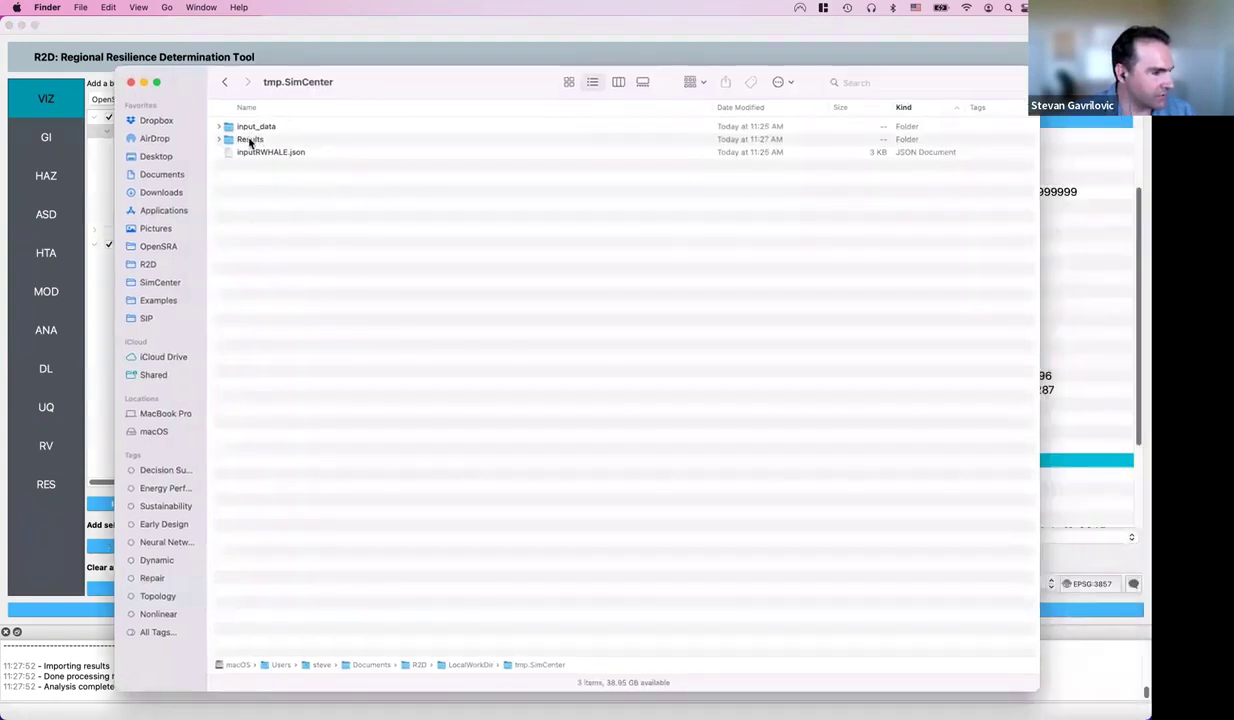
click(250, 141)
double_click(250, 141)
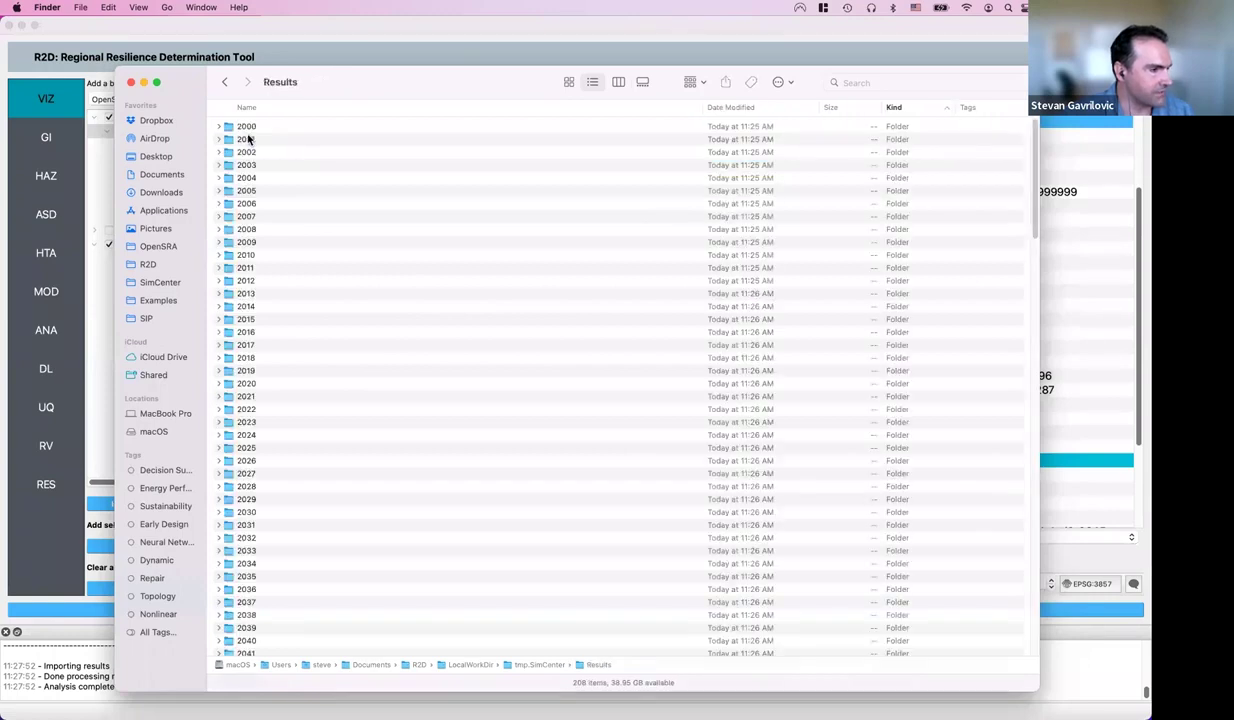
Open the result folder of building 2098 inside the Results folder
scroll(283, 320, down, 15)
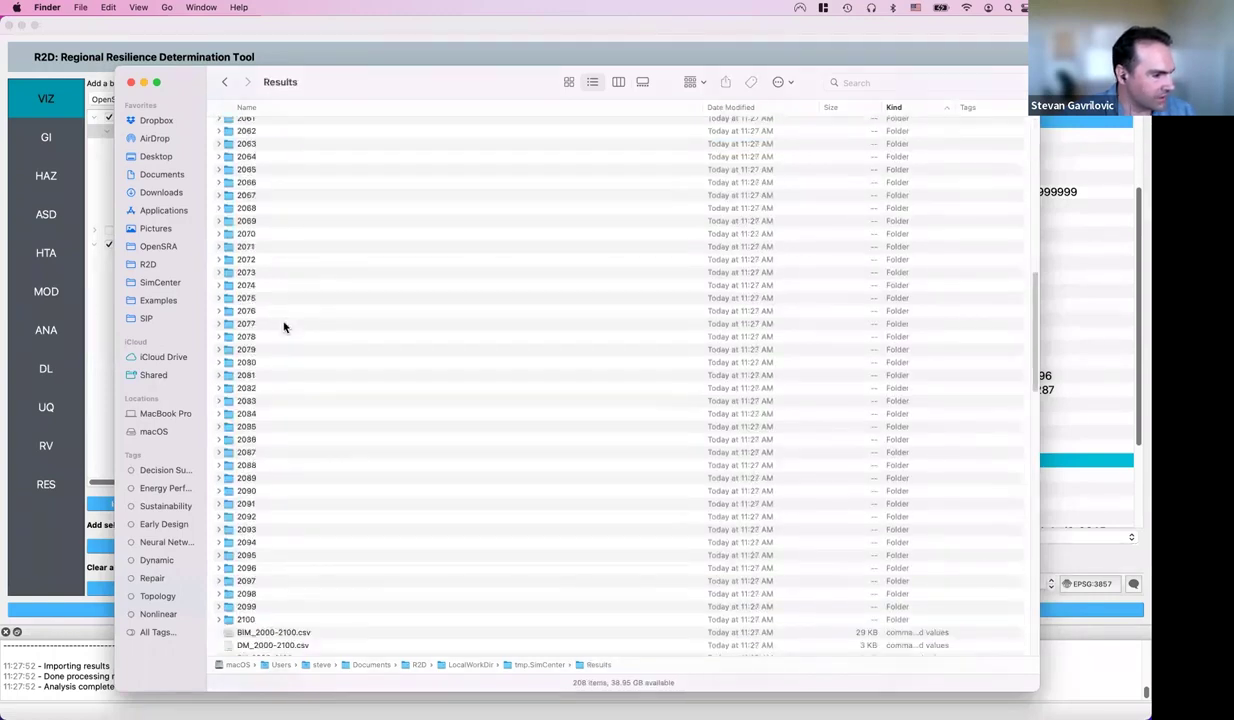
scroll(278, 373, up, 3)
click(244, 340)
double_click(244, 340)
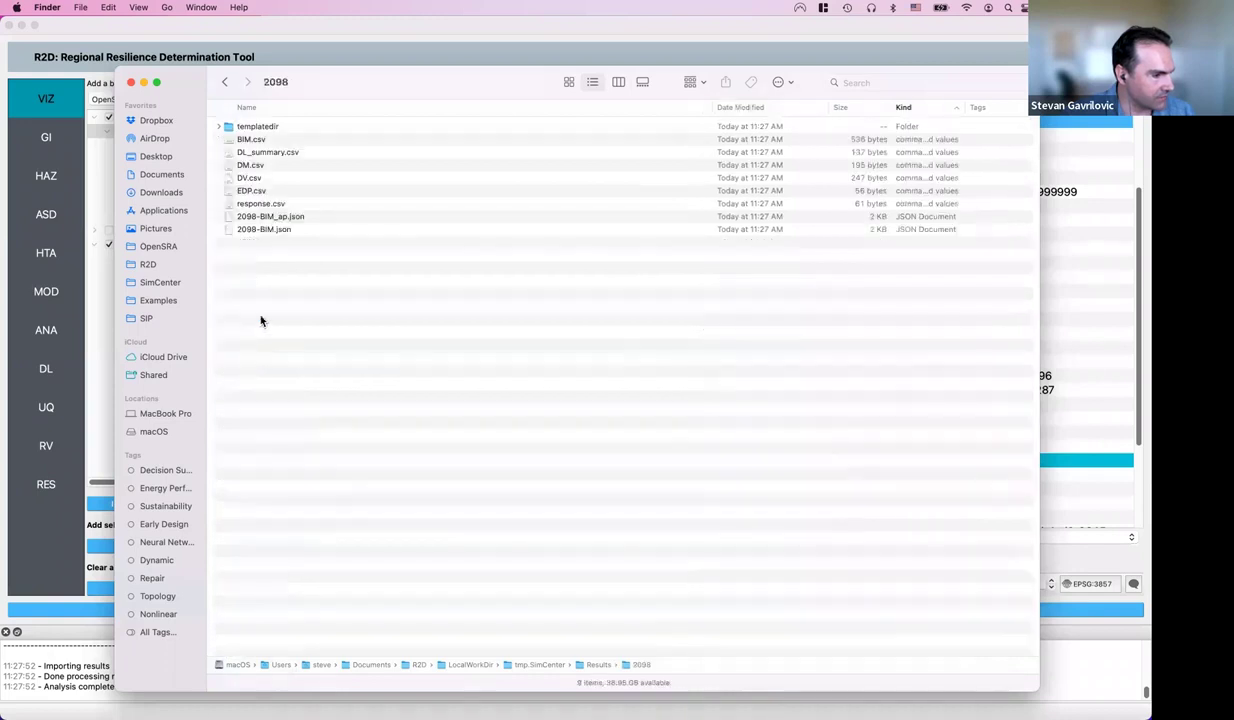
Open 2098-BIM.json, review the building's general information and units, and close the file
double_click(268, 231)
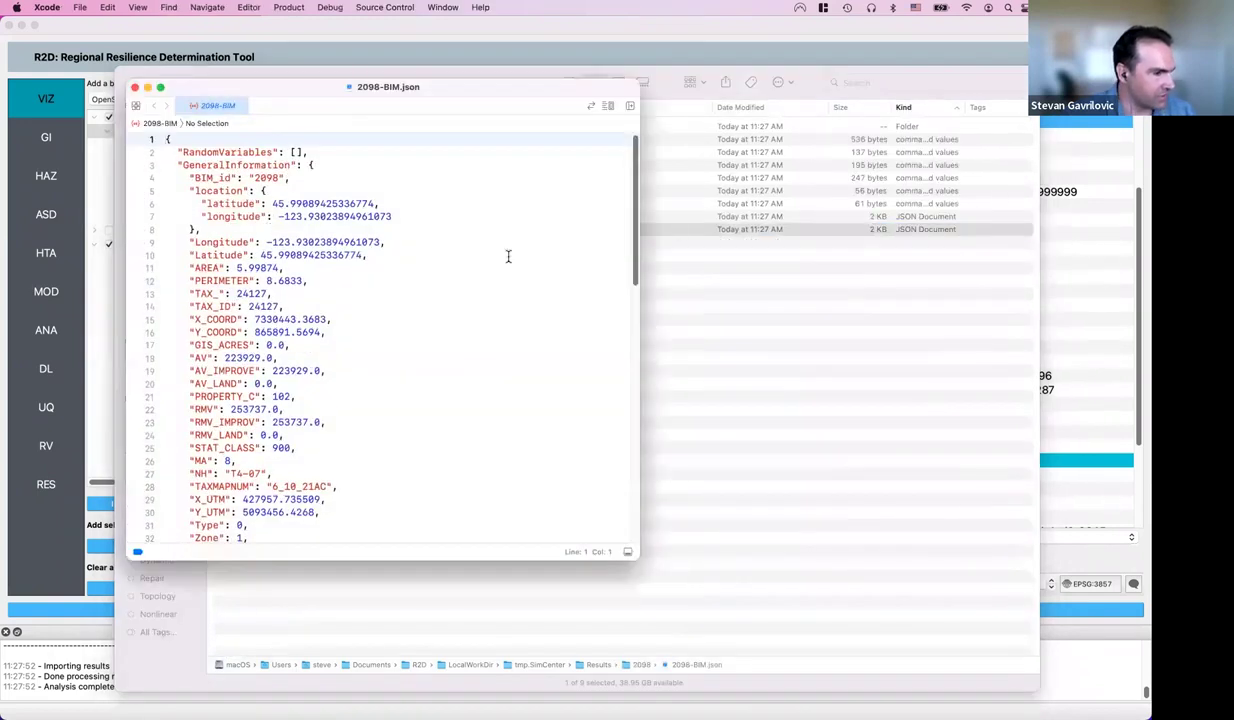
scroll(339, 215, down, 3)
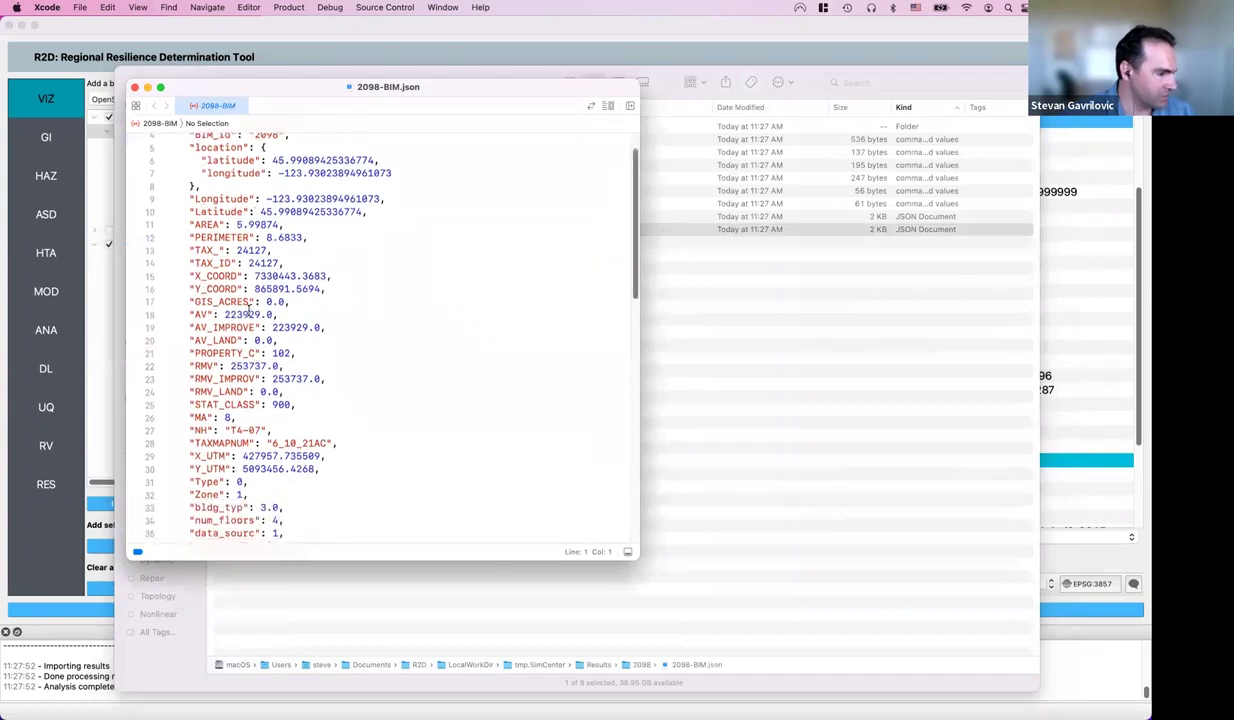
scroll(248, 311, down, 5)
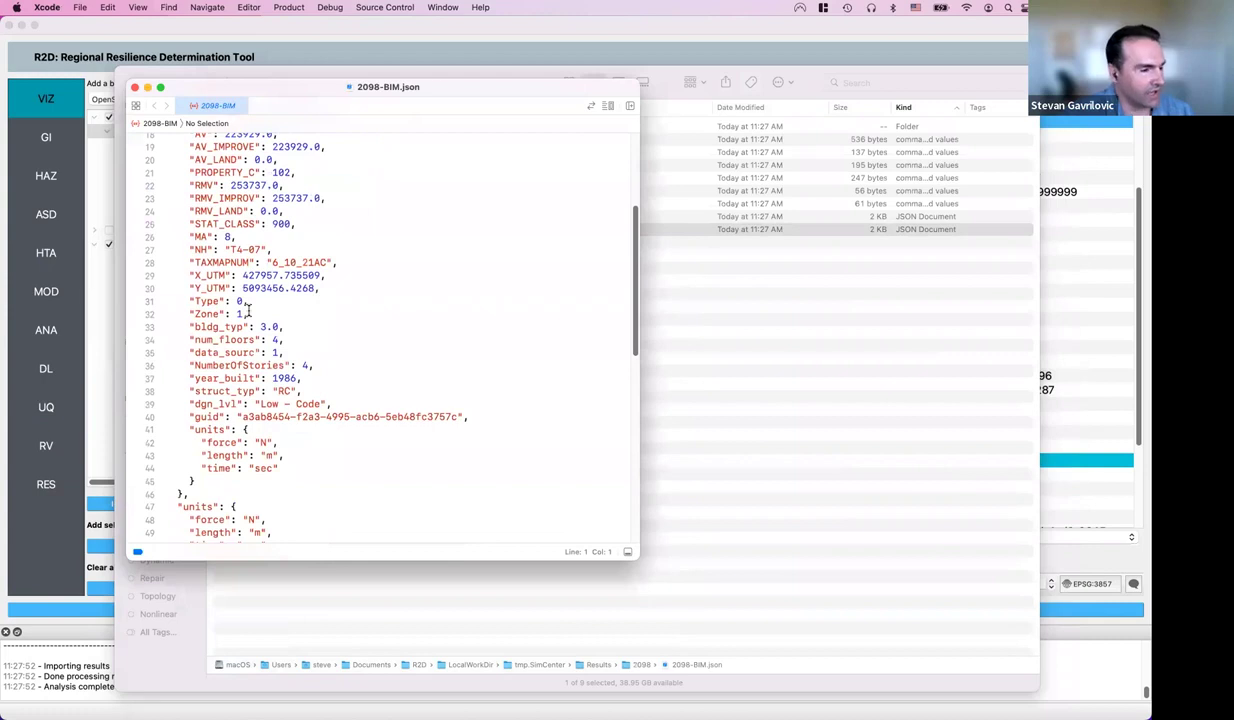
scroll(255, 350, down, 3)
scroll(300, 300, down, 1)
scroll(304, 310, up, 8)
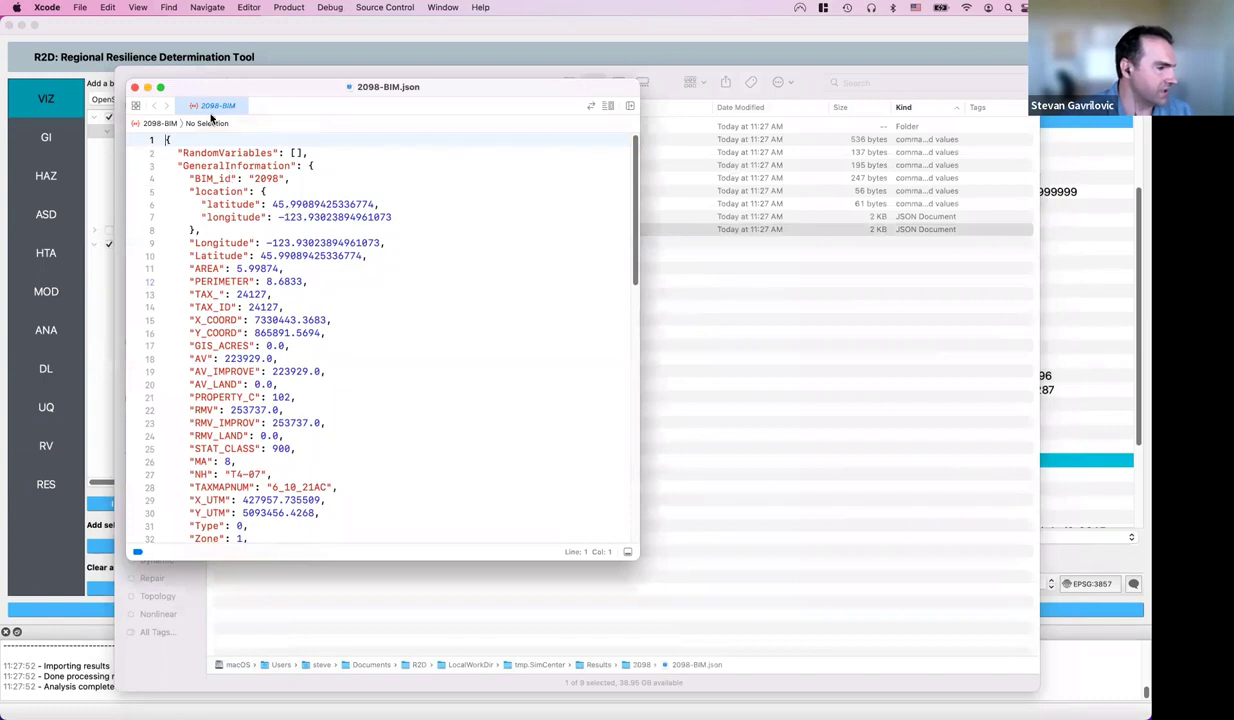
click(136, 89)
View the repair cost statistics in building 2098's DV.csv, dismiss the spreadsheet and return to the Results folder
click(249, 180)
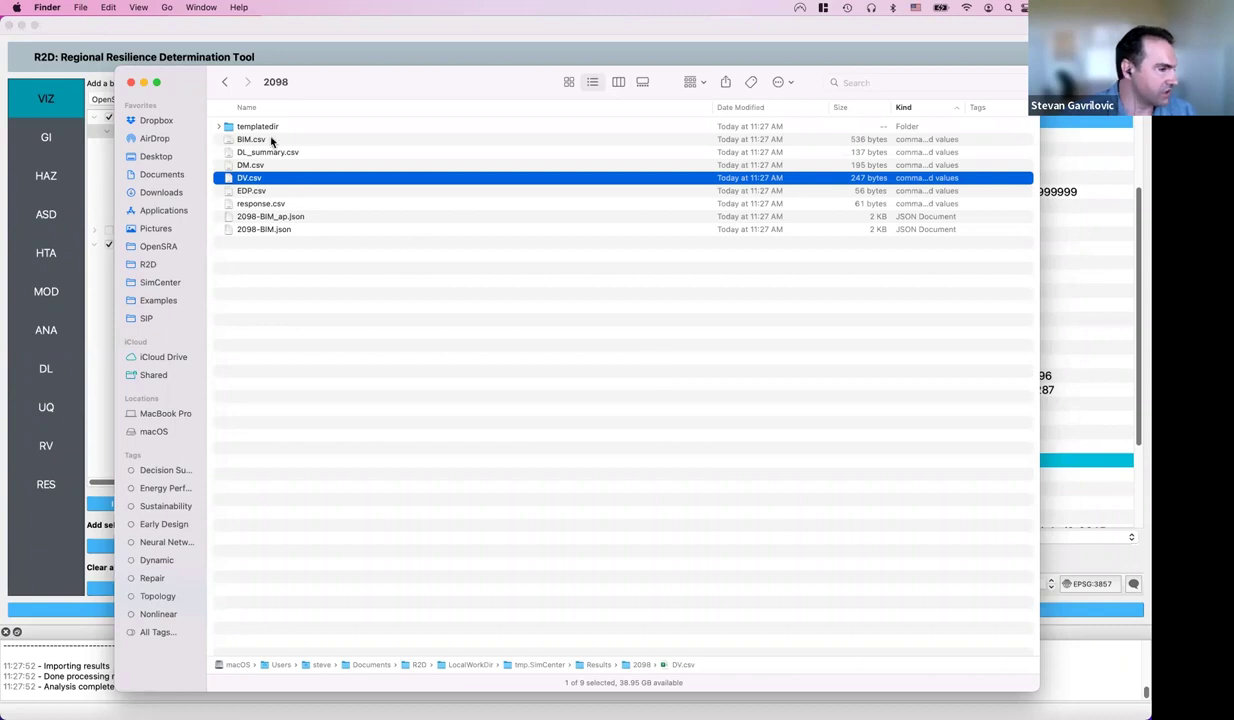
click(225, 87)
click(225, 87)
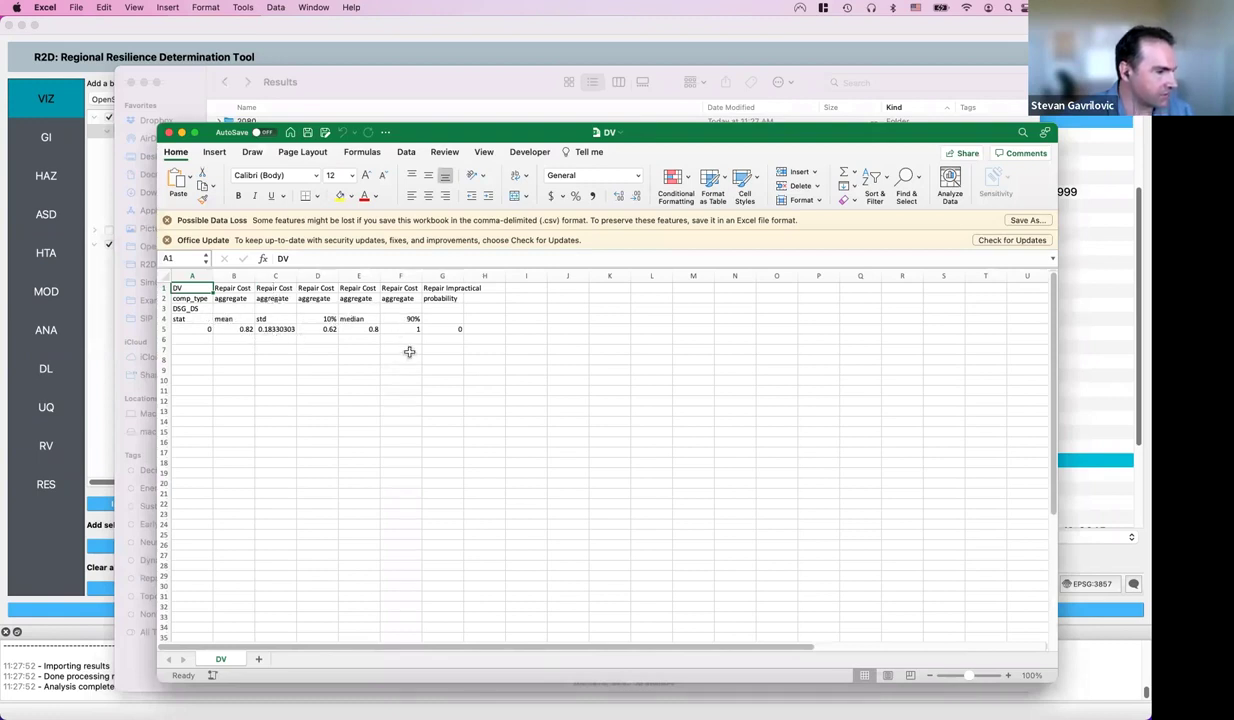
drag(508, 131, 891, 0)
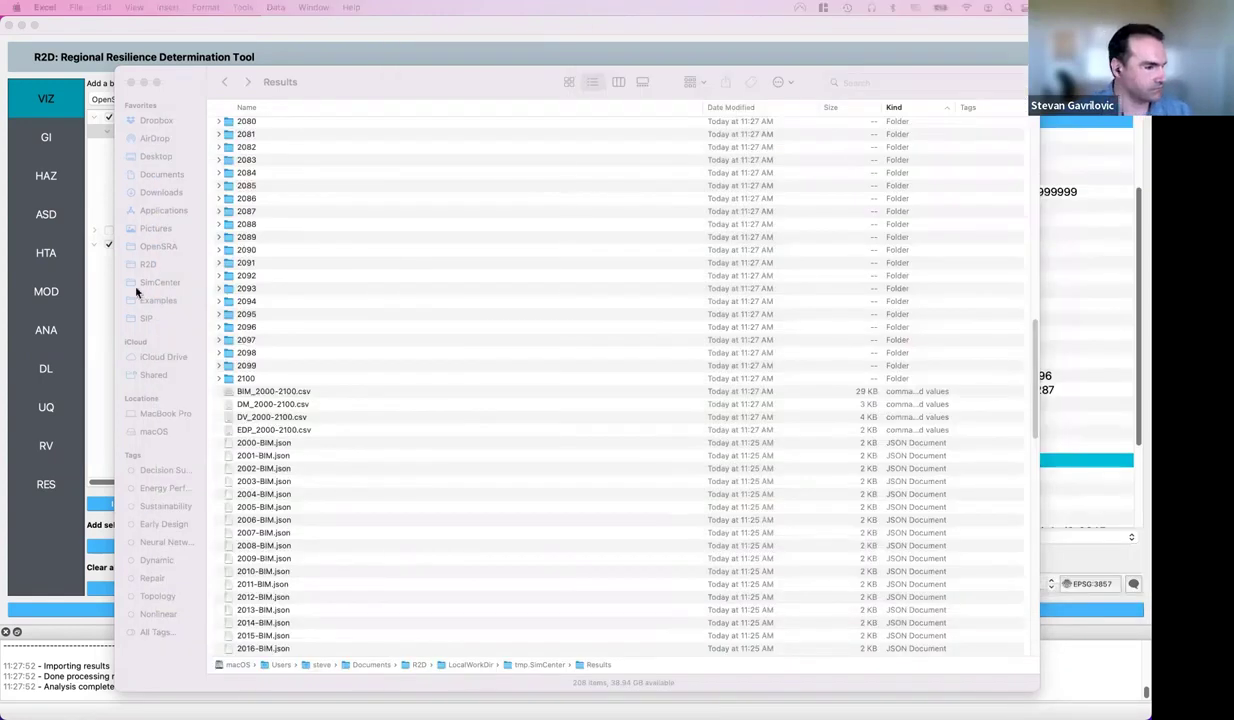
Minimise the Results folder window and return to the Loss Ratio map in R2D
click(143, 84)
scroll(659, 343, up, 1)
drag(640, 346, 618, 348)
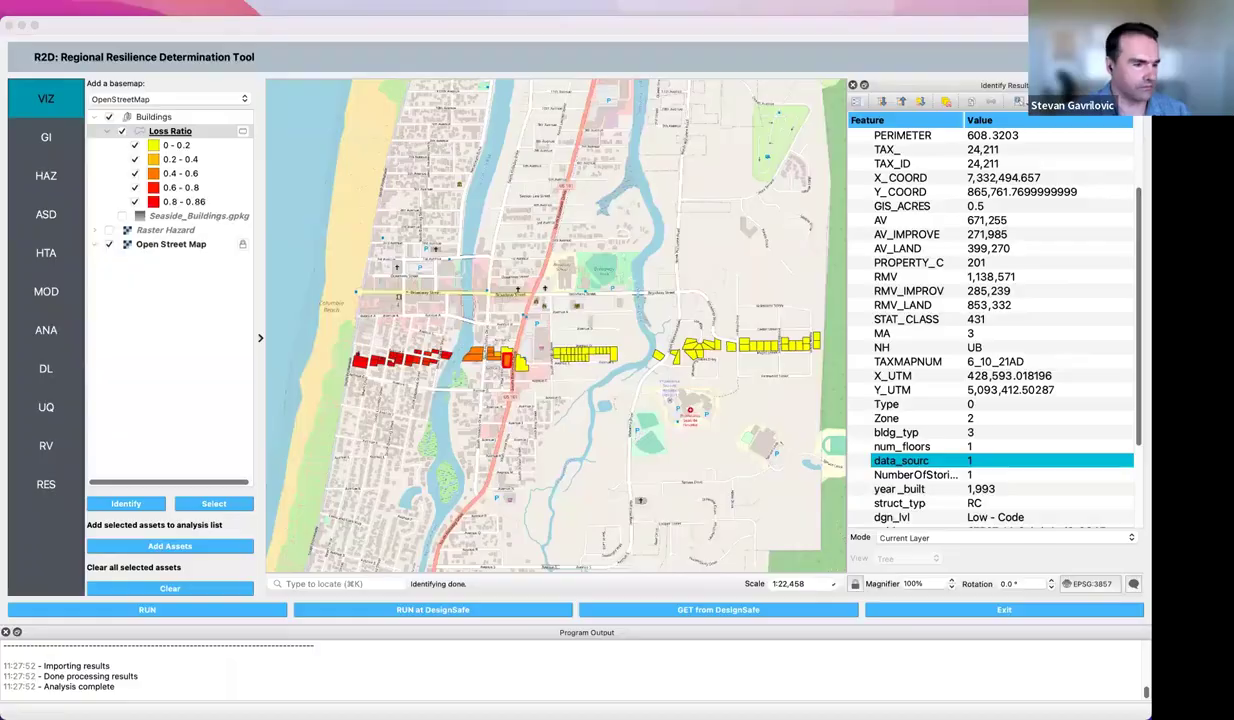
Switch to the slide presentation and advance from the upcoming Live Expert Tips to the Questions slide
key(super+Tab)
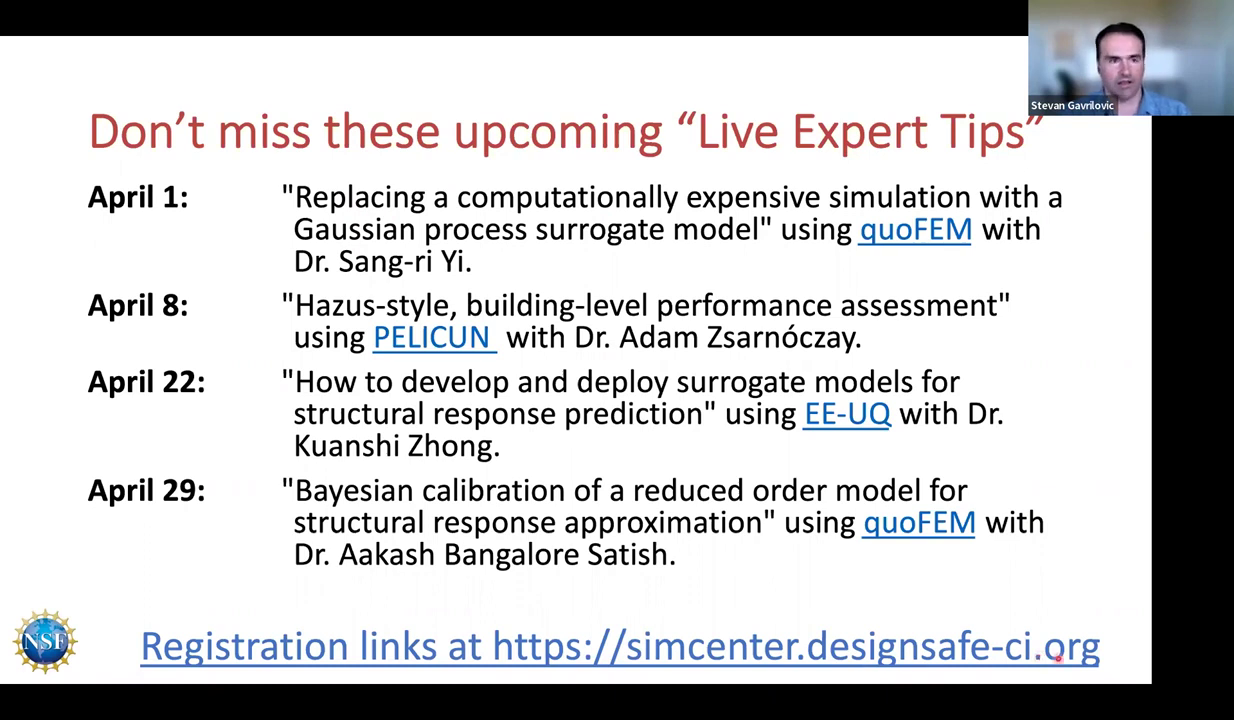
key(Right)
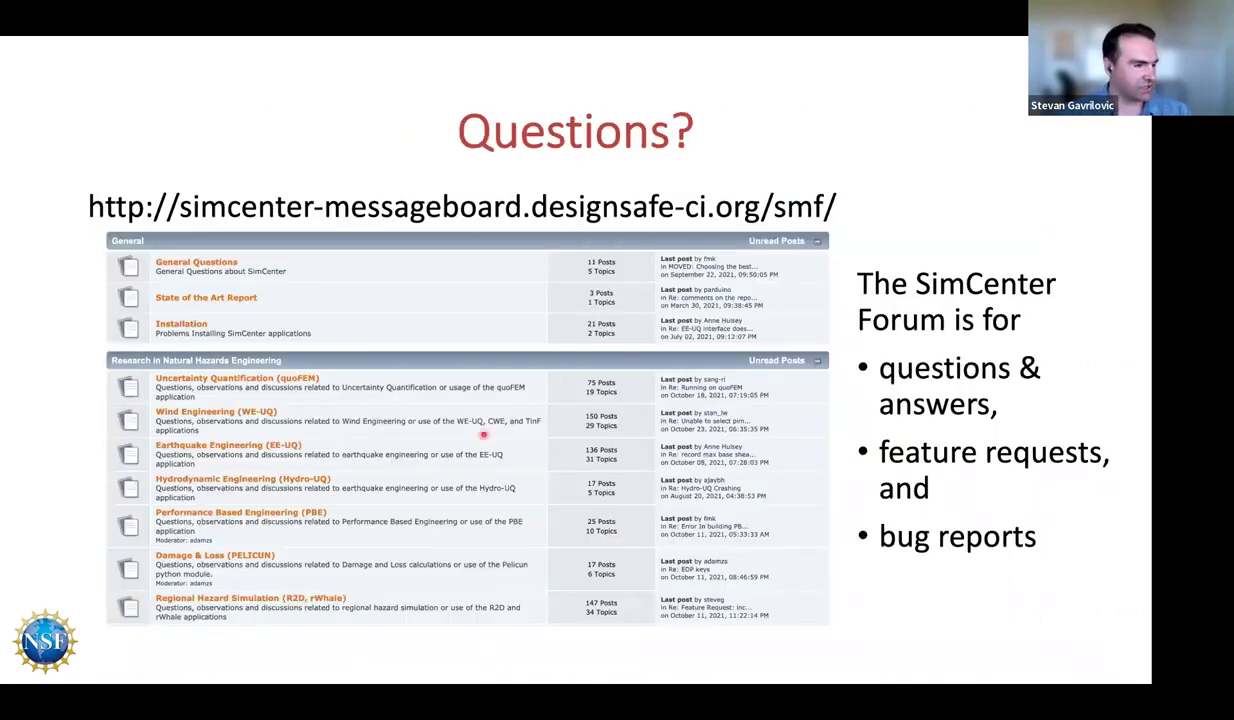